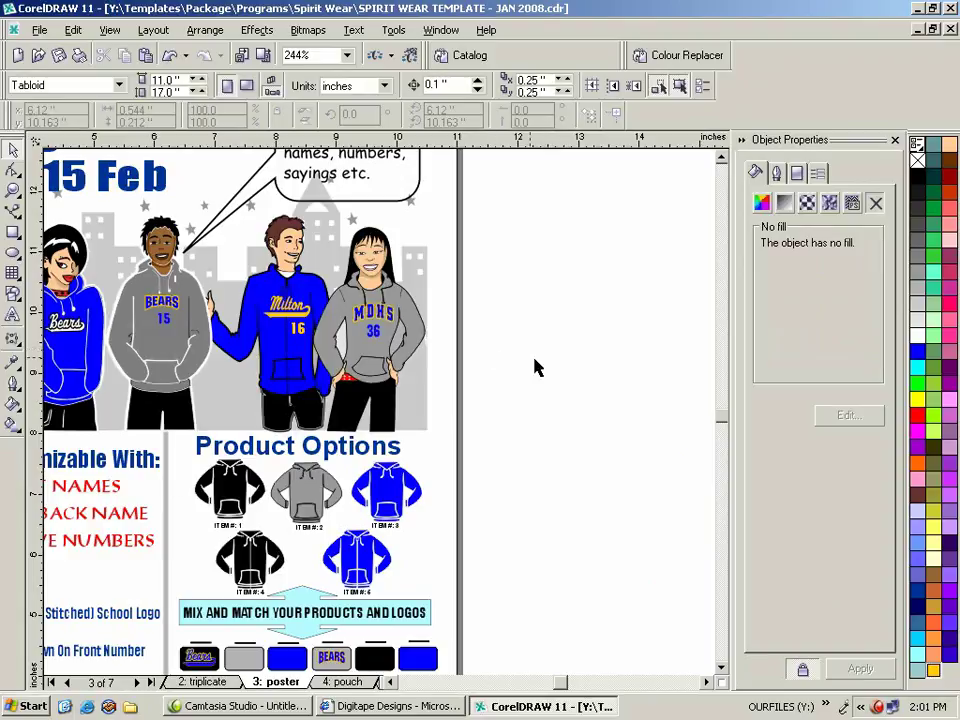
Fill the sleeve name and number, the front number and the back name and number on the sample hoodies with blue.
key(F4)
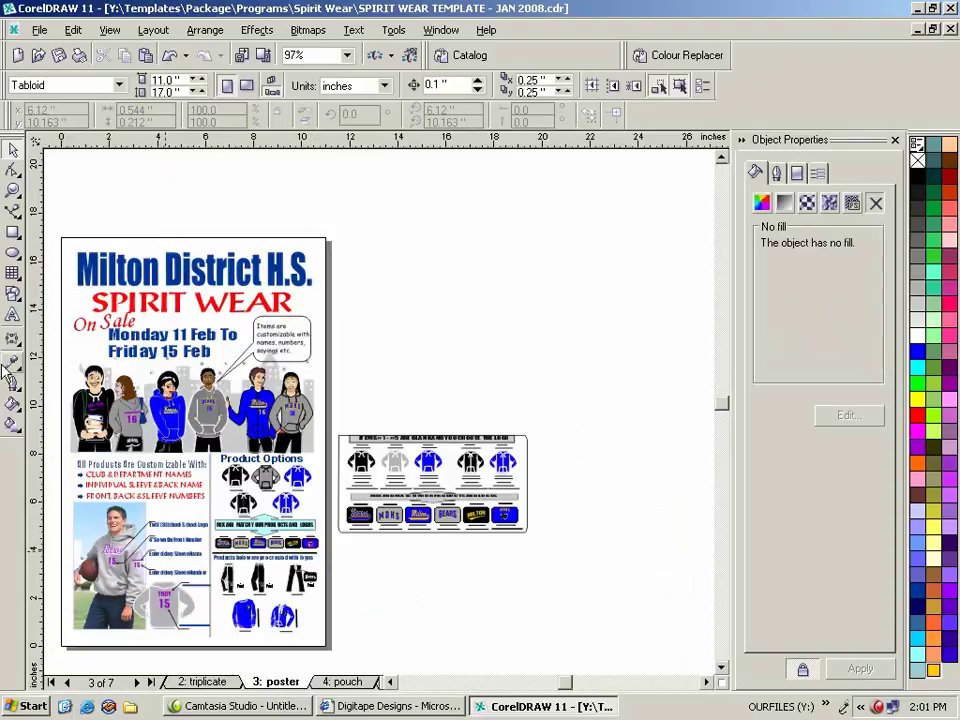
click(12, 189)
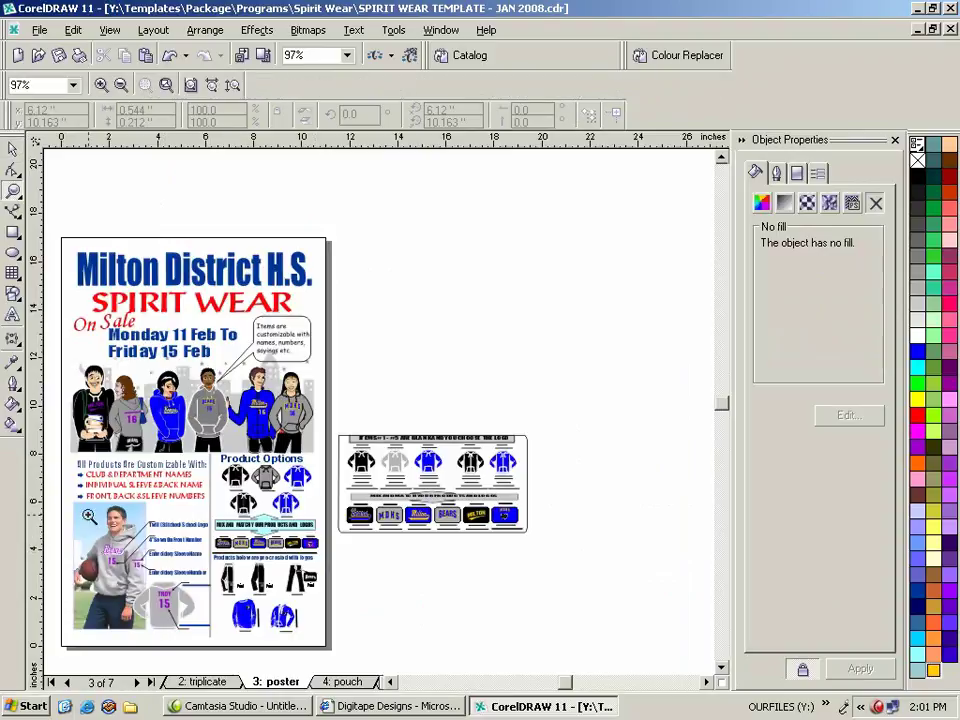
drag(63, 509, 253, 650)
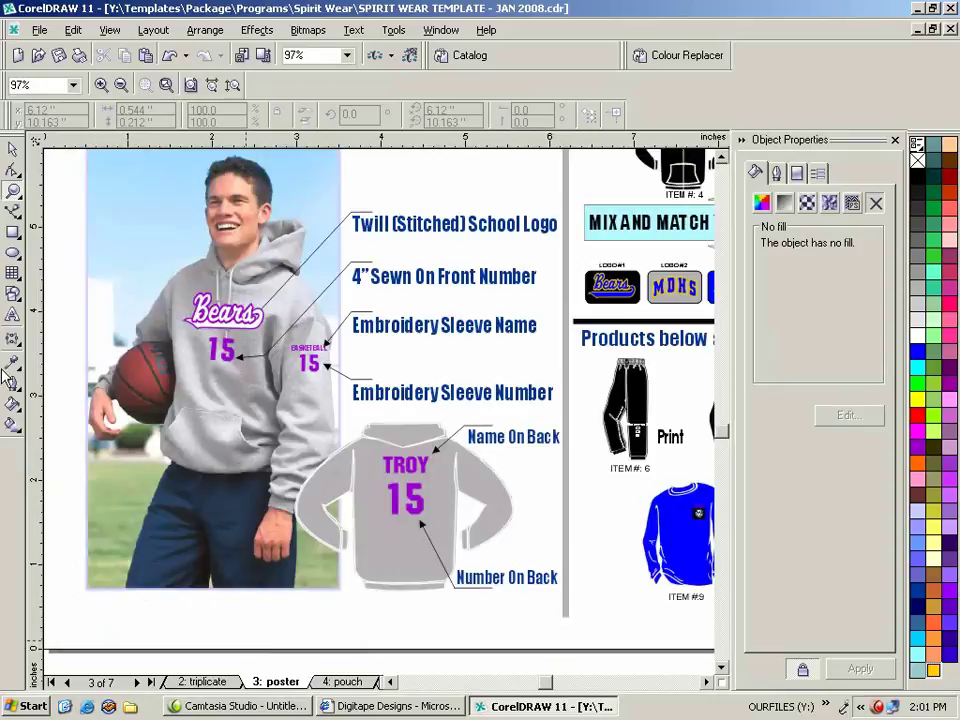
click(12, 149)
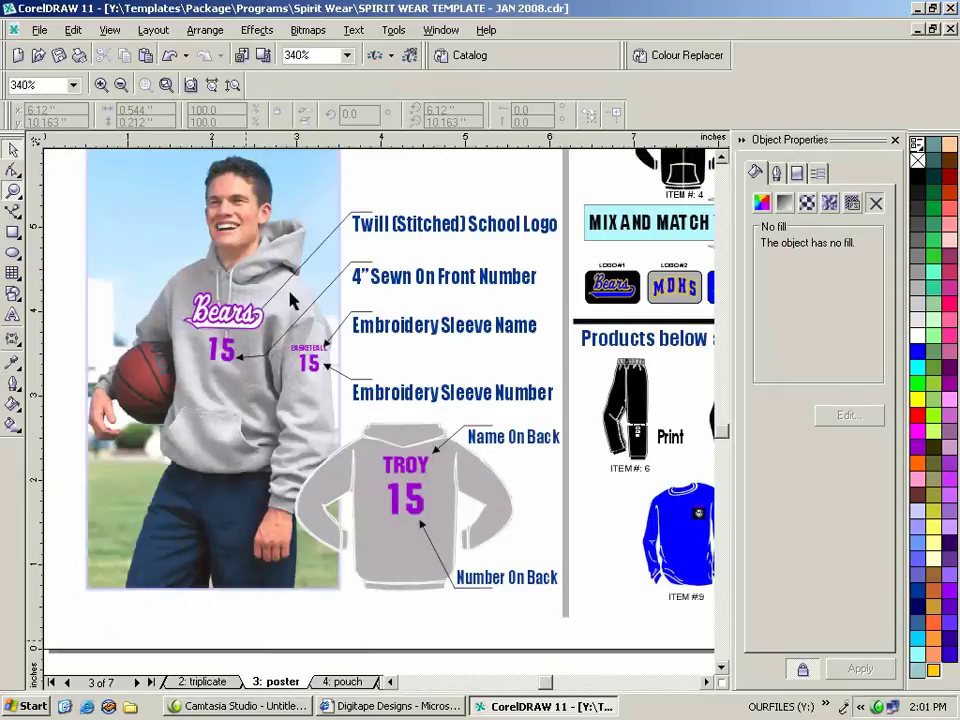
click(312, 364)
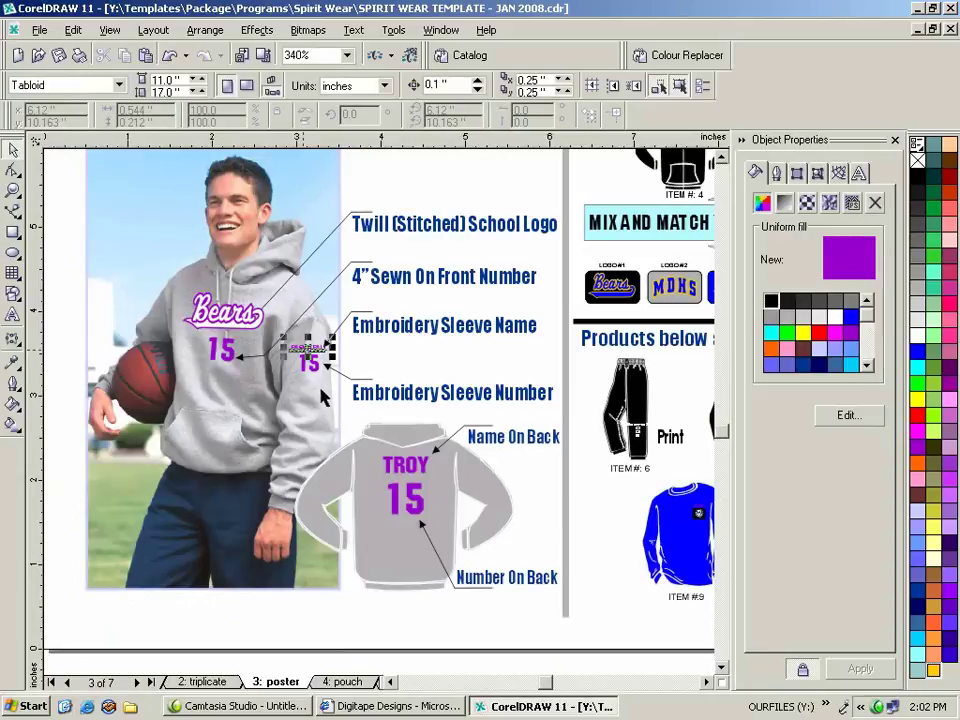
shift+click(316, 368)
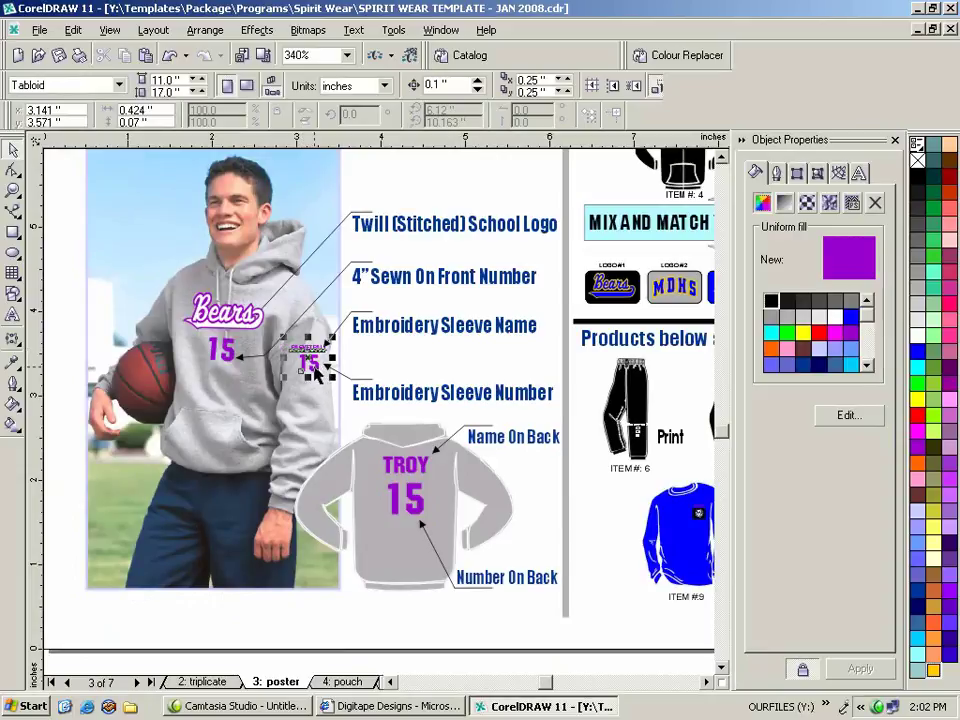
shift+click(228, 355)
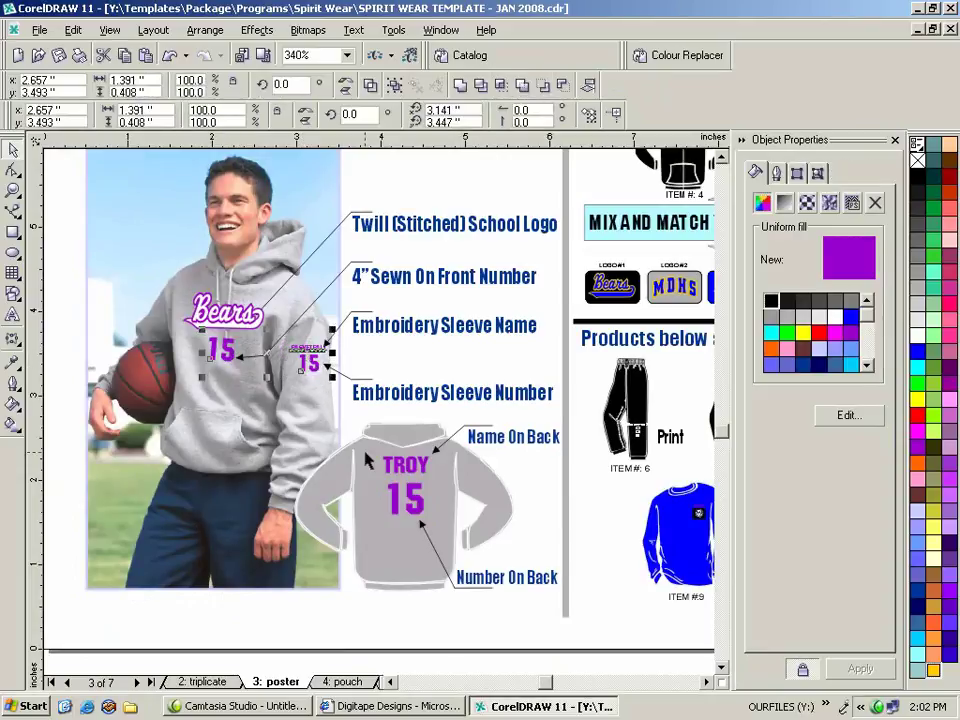
shift+click(406, 510)
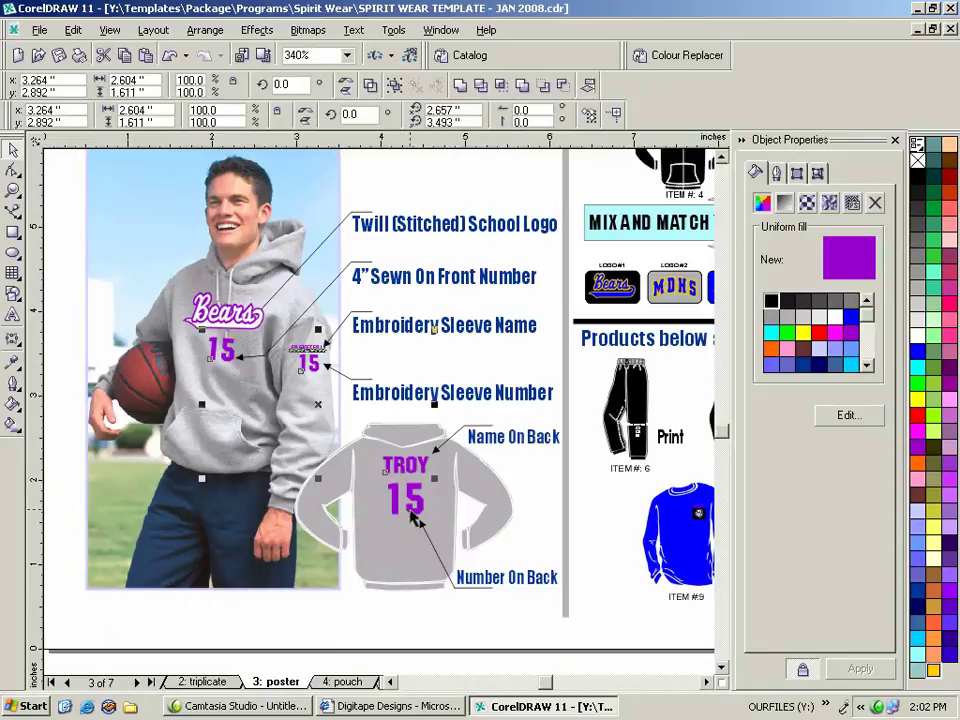
shift+click(411, 513)
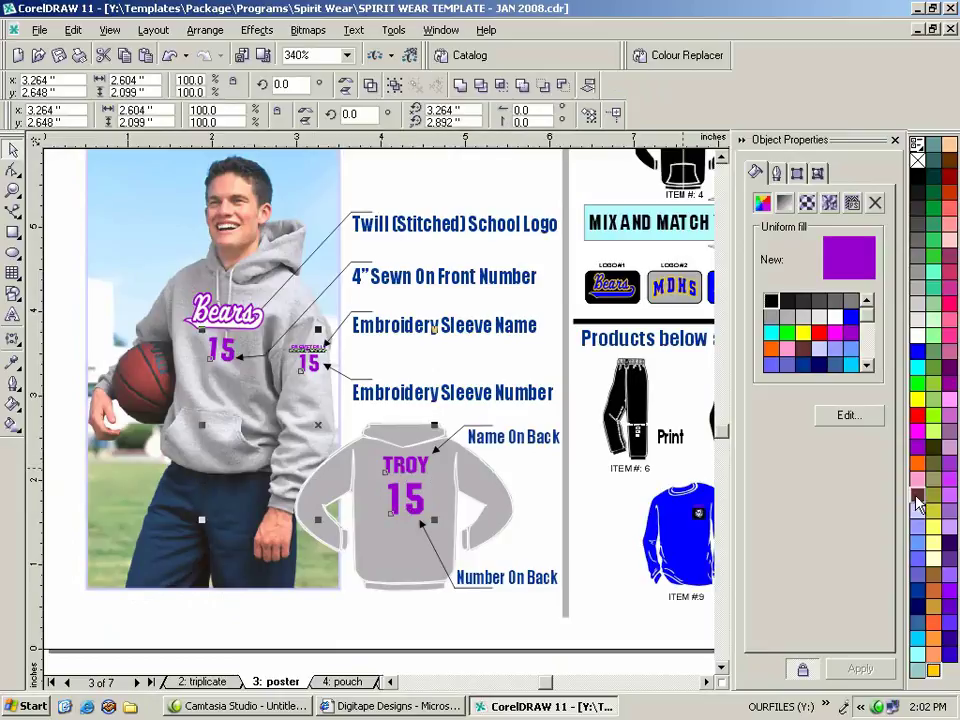
click(917, 350)
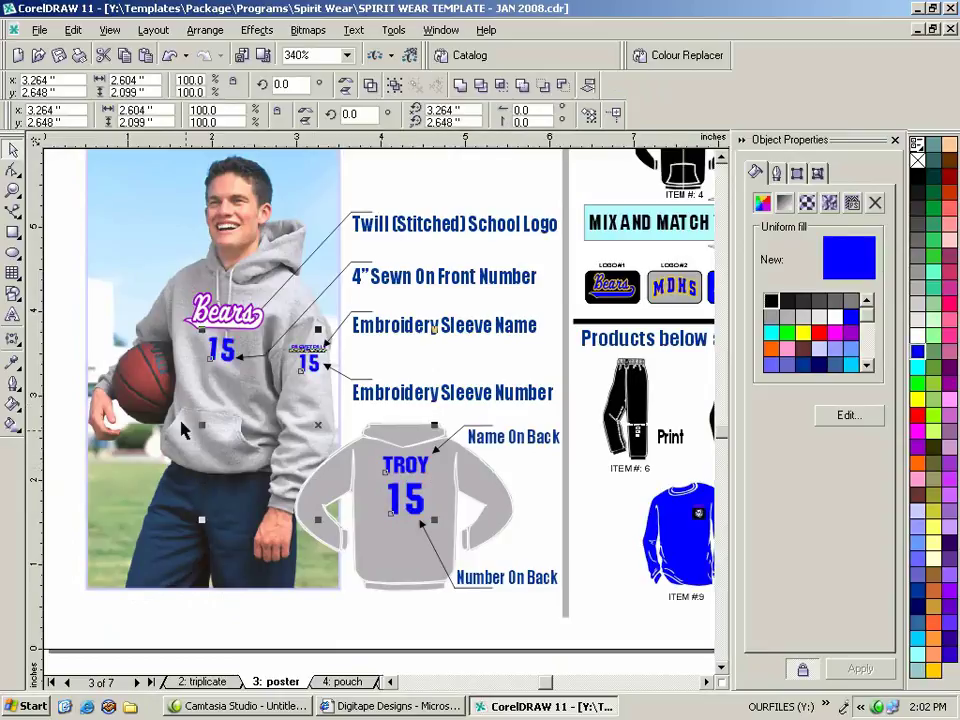
Recolour the Bears logo and its tail on the model's hoodie with a blue fill and a yellow outline.
click(207, 326)
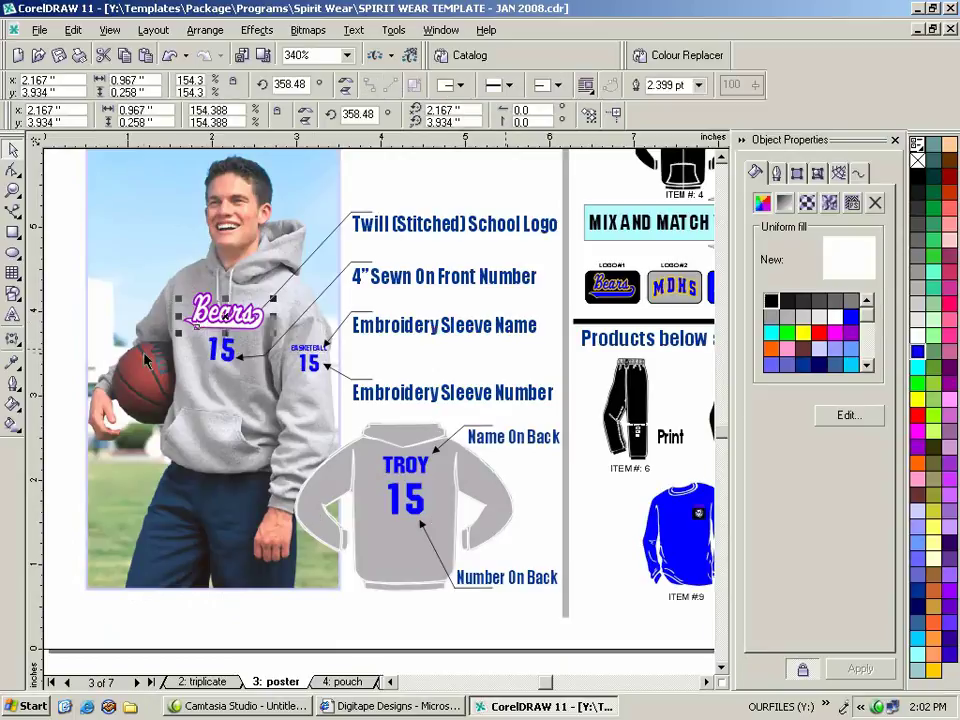
shift+click(208, 304)
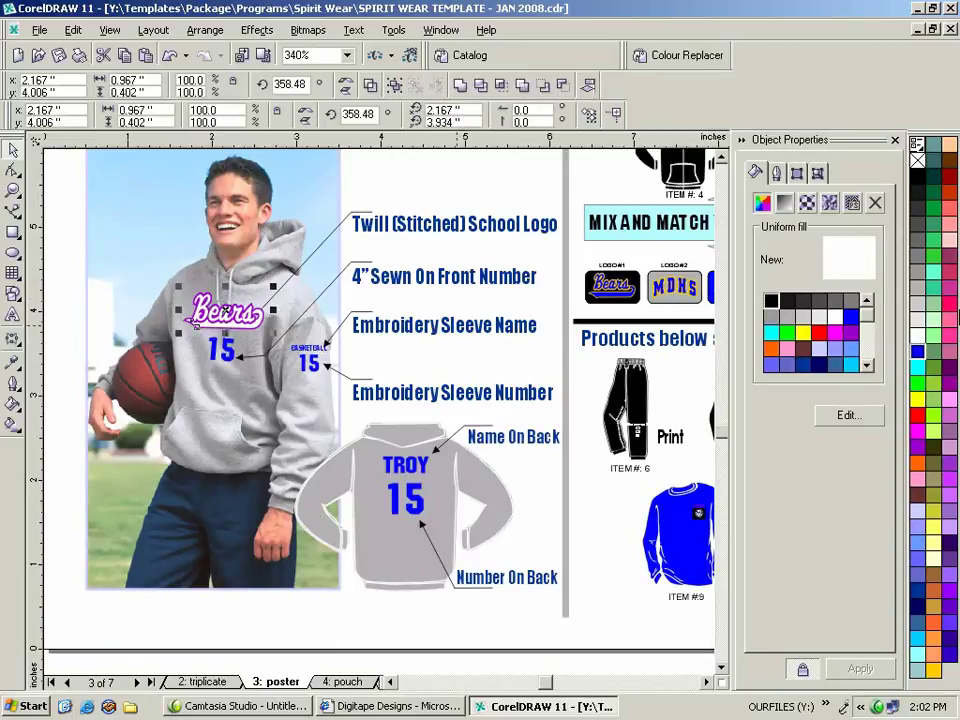
click(917, 352)
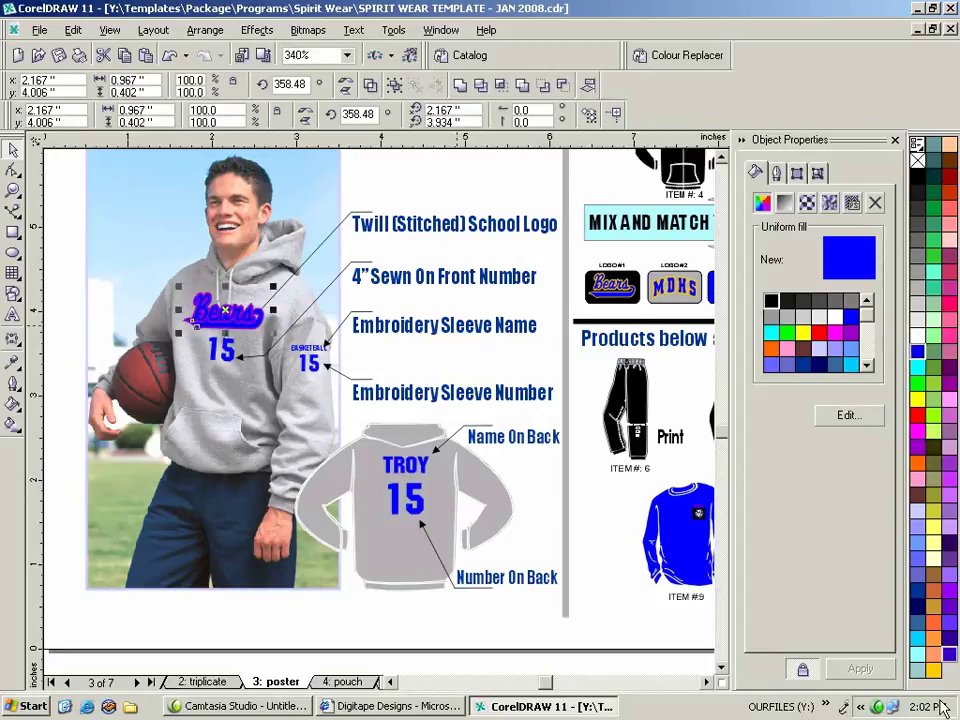
key(ctrl+z)
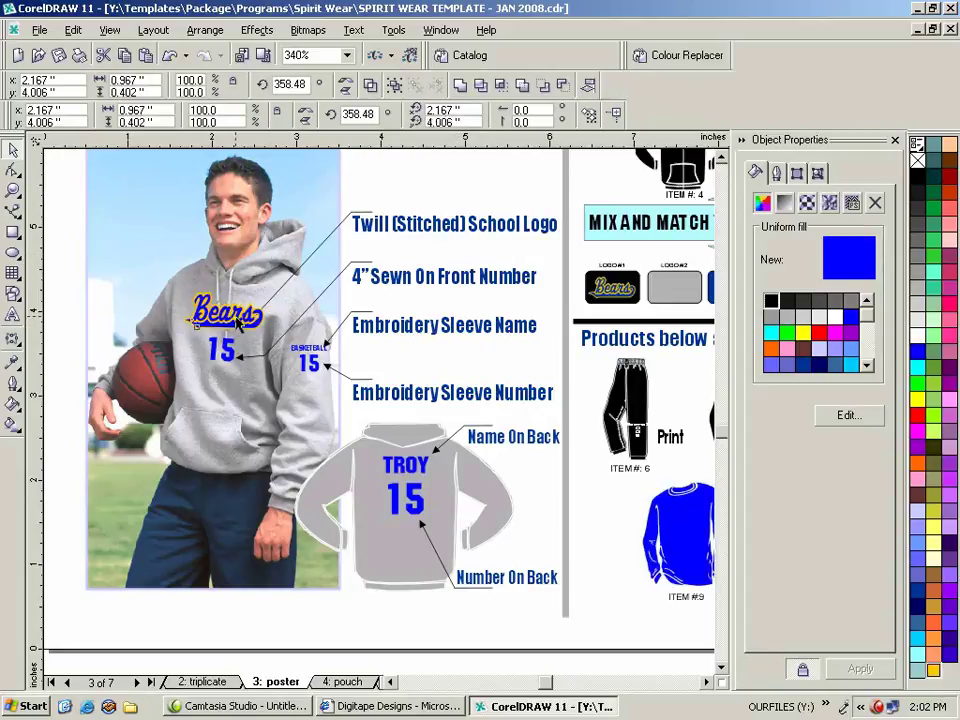
Move the Bears lettering up above its tail on the model's hoodie, to about x 2.11, y 4.15 inches.
click(292, 322)
click(218, 306)
click(220, 312)
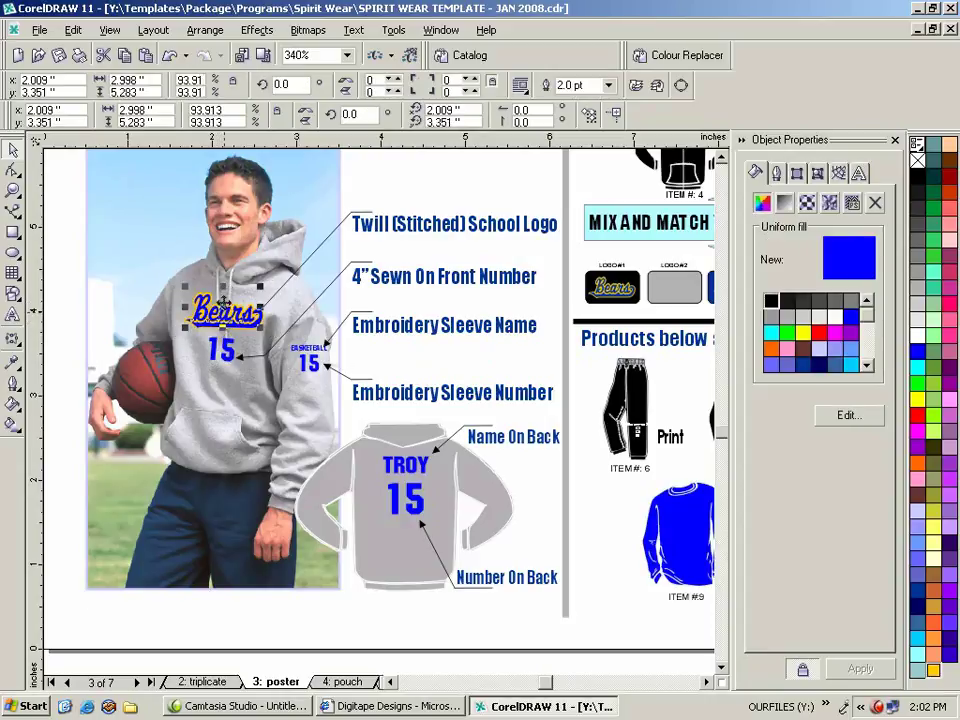
click(224, 304)
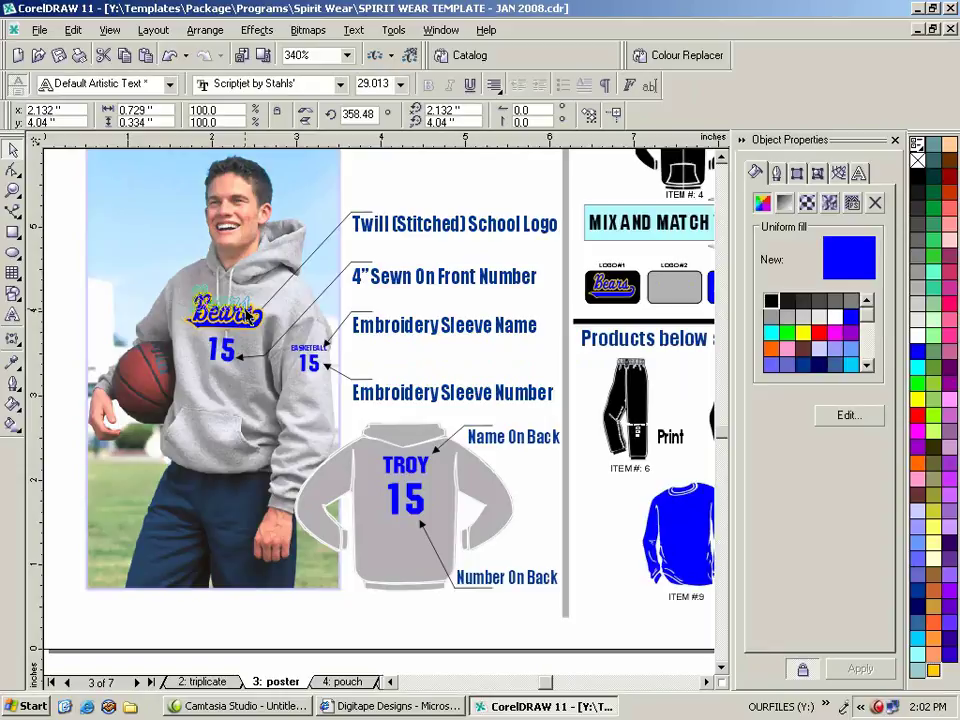
key(ctrl+z)
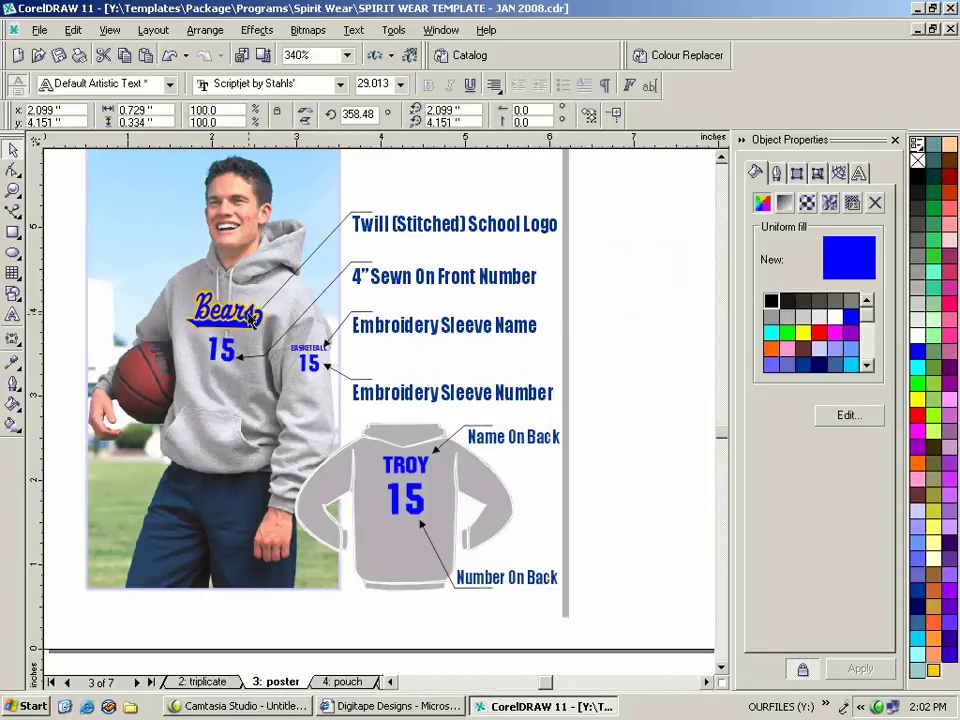
key(ctrl+z)
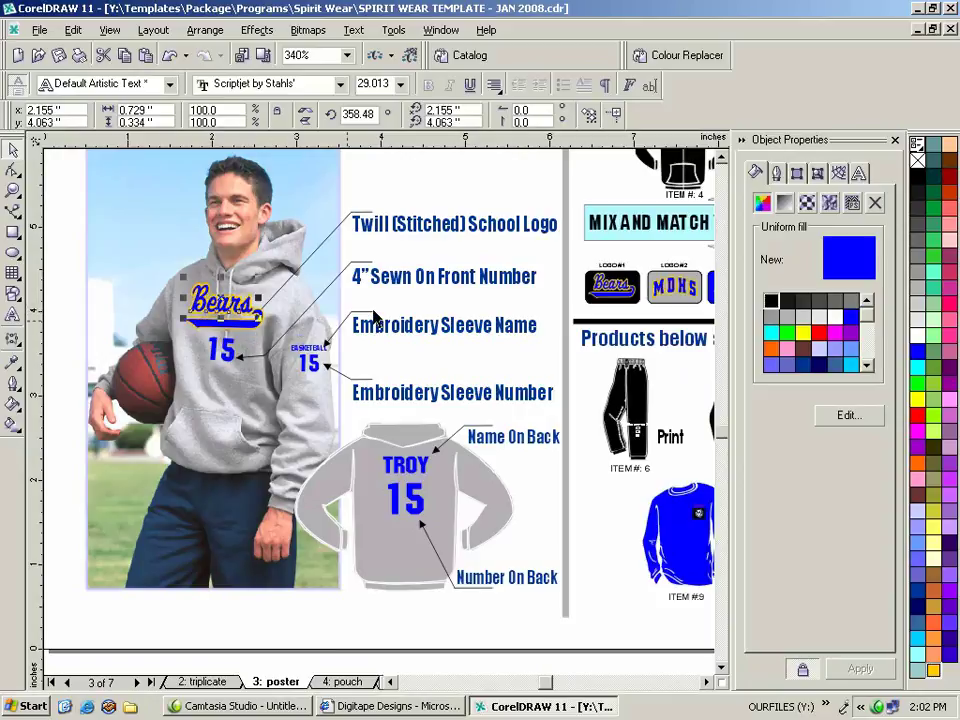
key(ctrl+z)
Delete the leftover items-and-logos artwork lying outside the page area on the pouch page.
key(F4)
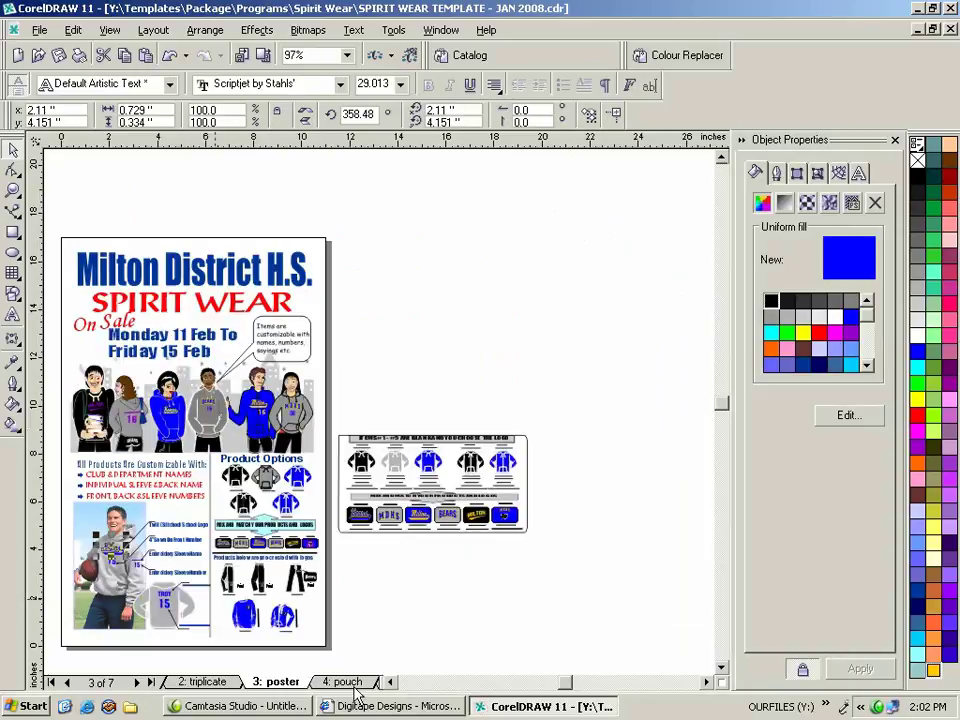
click(345, 682)
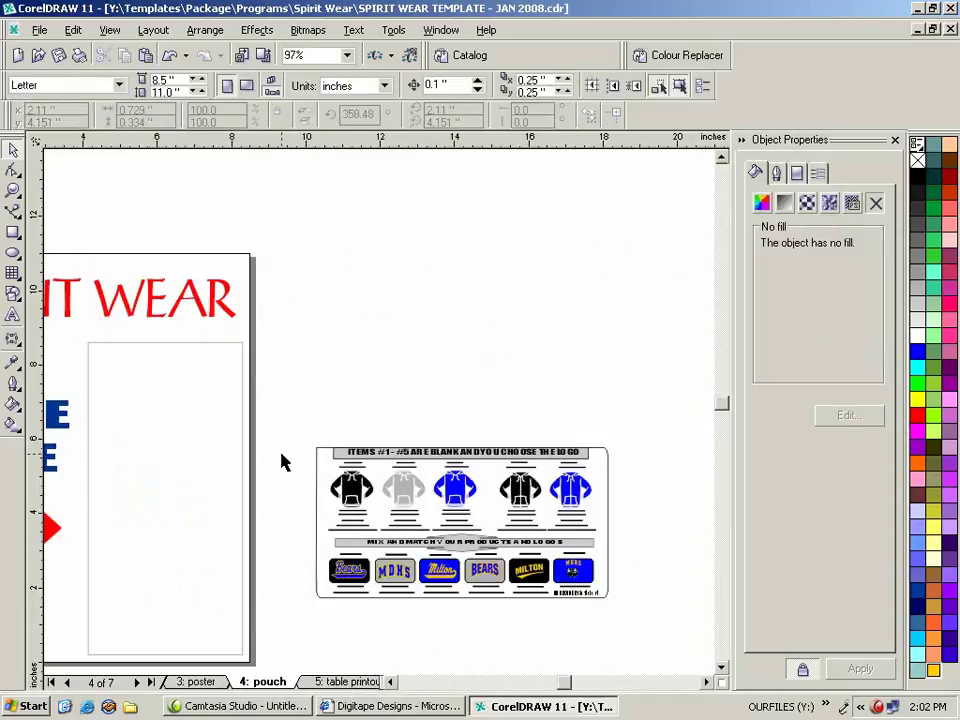
drag(284, 424, 654, 624)
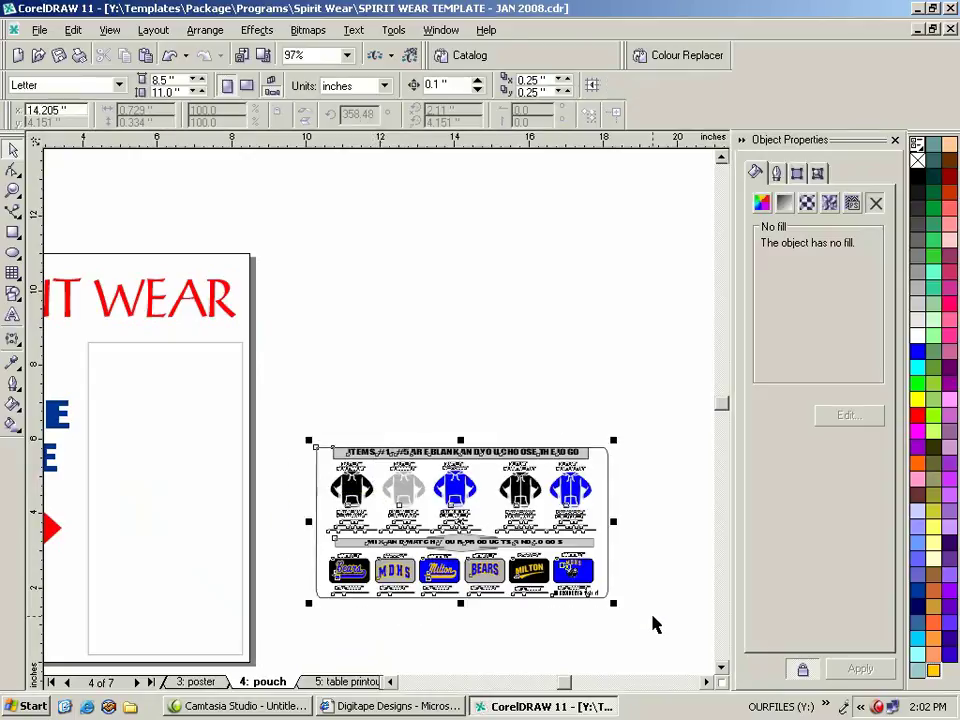
key(Delete)
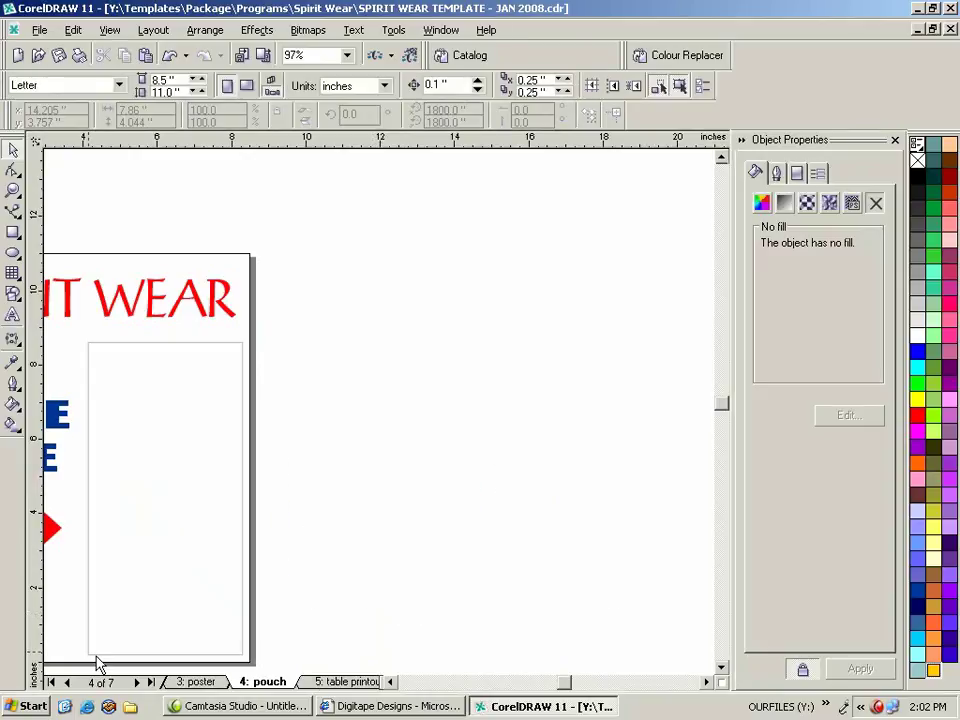
key(F3)
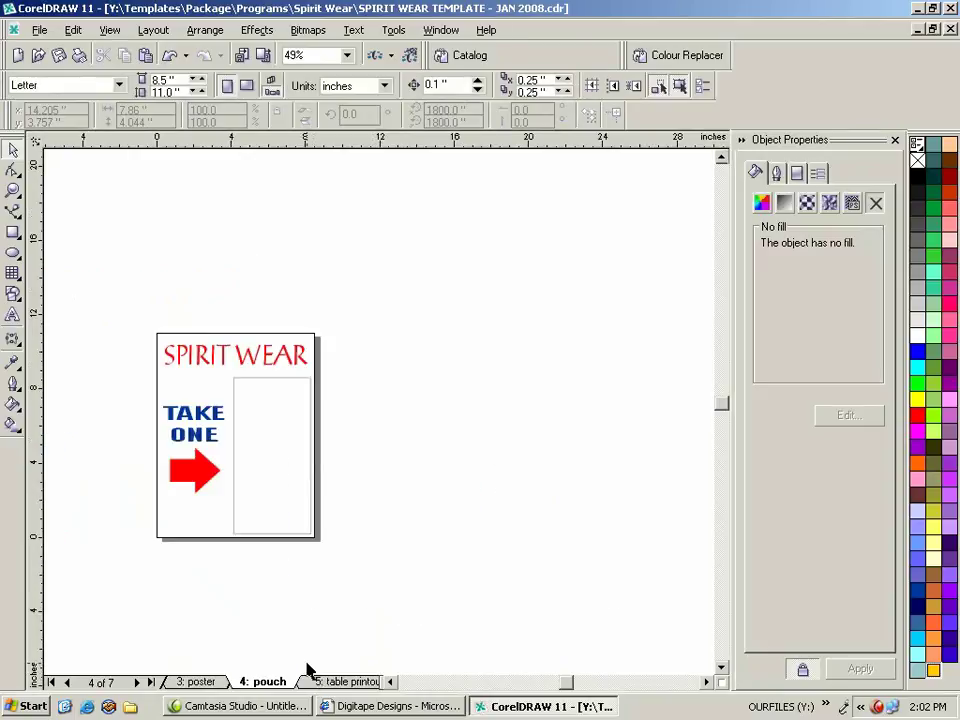
Return to the poster page and examine the pre-crested products section with items 6 to 10.
click(190, 682)
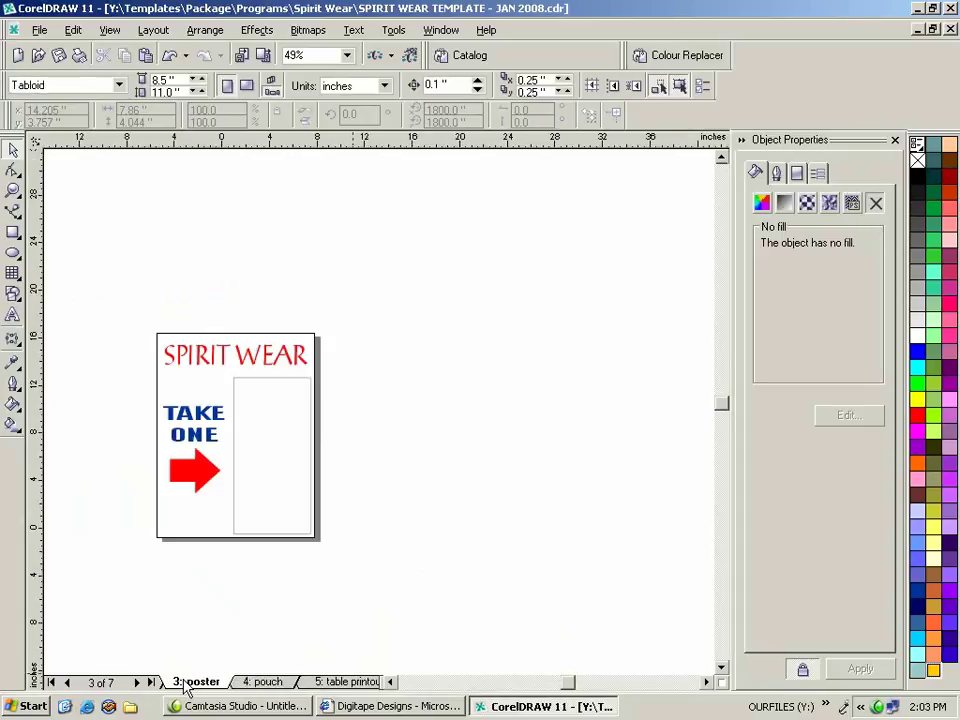
click(11, 172)
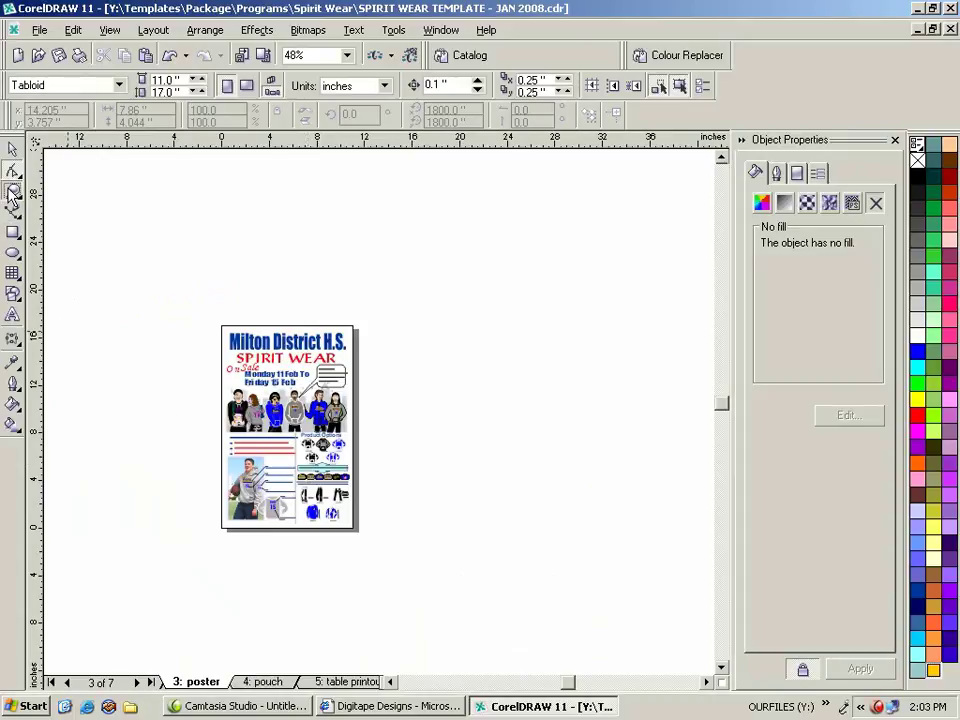
click(12, 191)
drag(283, 434, 418, 561)
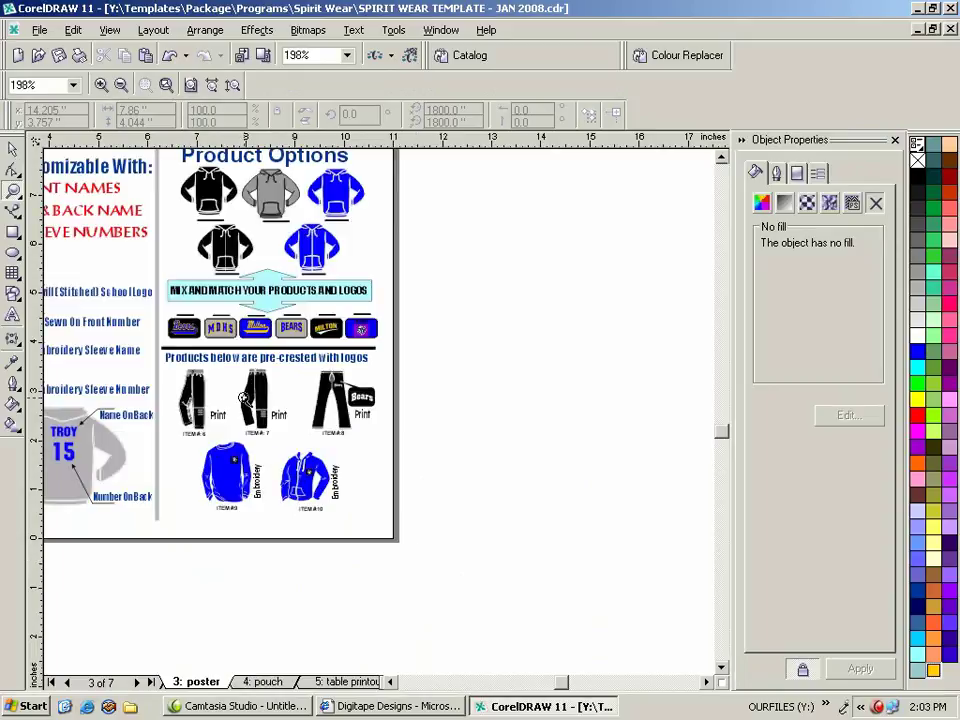
drag(130, 367, 435, 553)
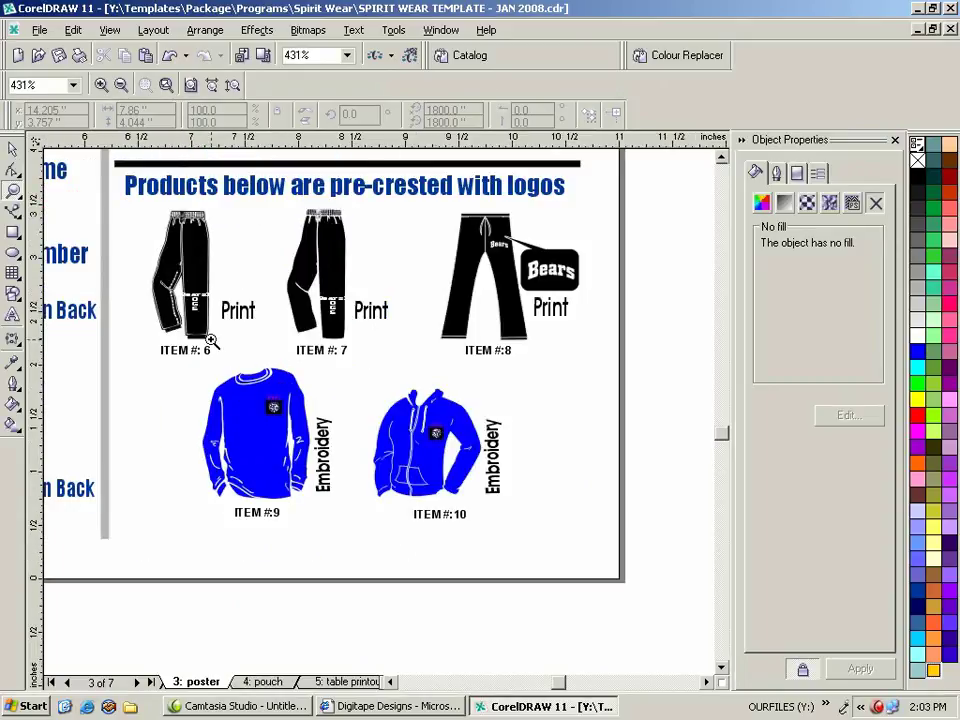
Replace the vertical lettering on the leg of the item 6 pants with BEARS, one letter per line.
click(14, 318)
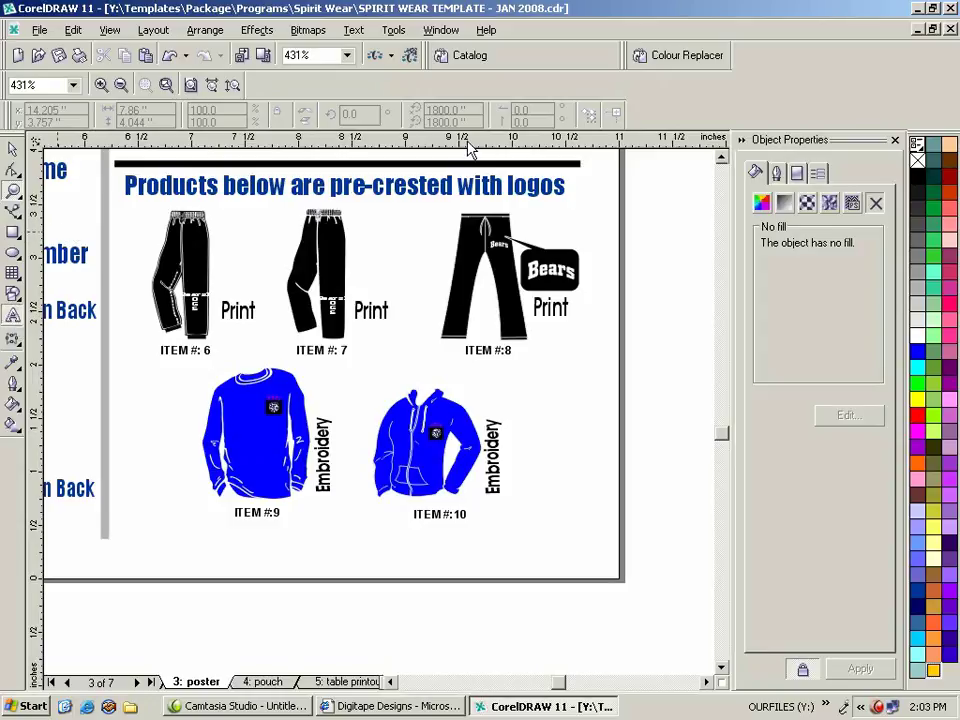
click(13, 316)
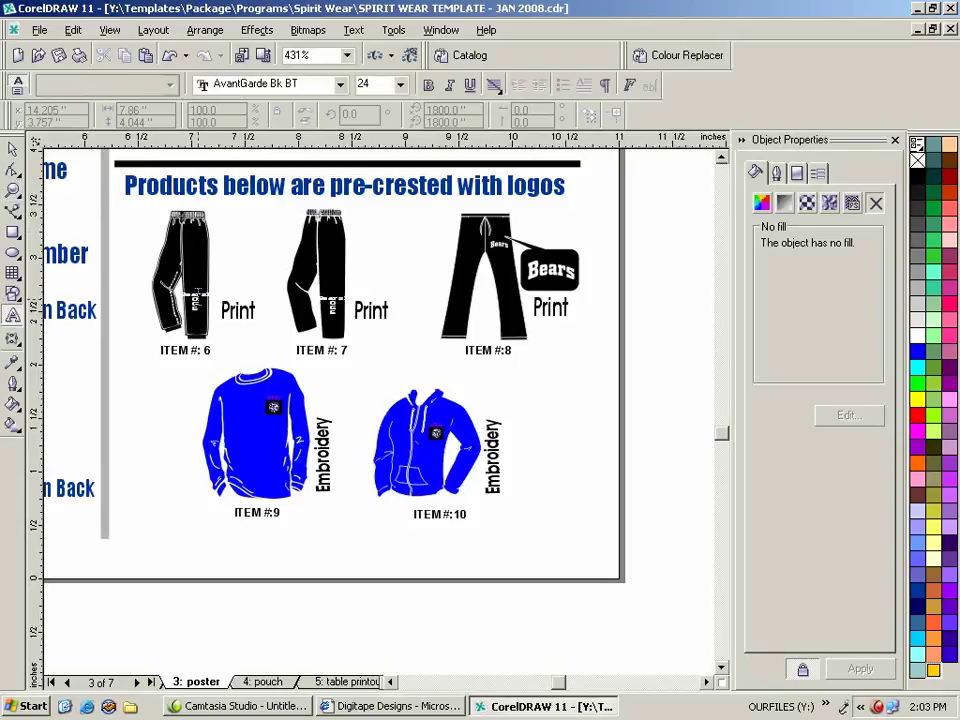
click(149, 228)
click(183, 294)
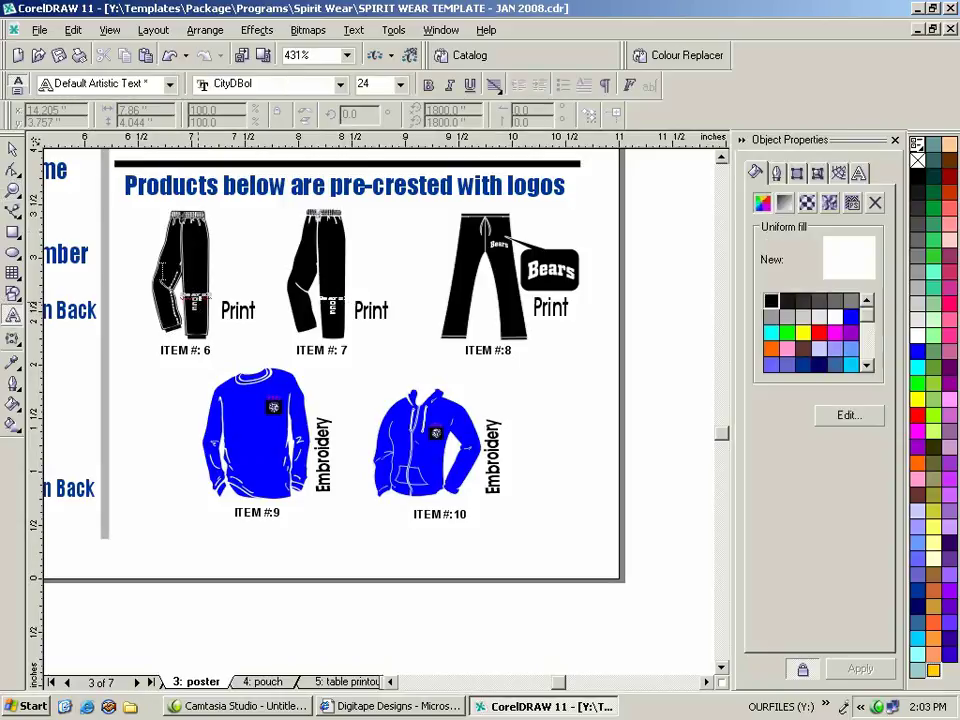
click(16, 197)
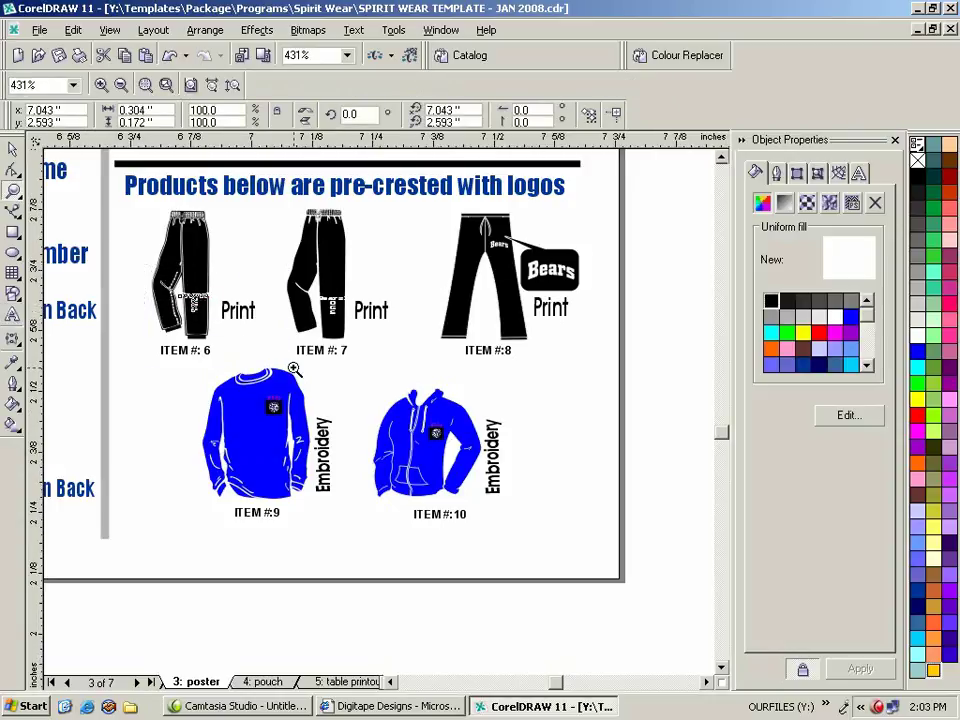
drag(293, 370, 147, 262)
click(12, 315)
click(222, 350)
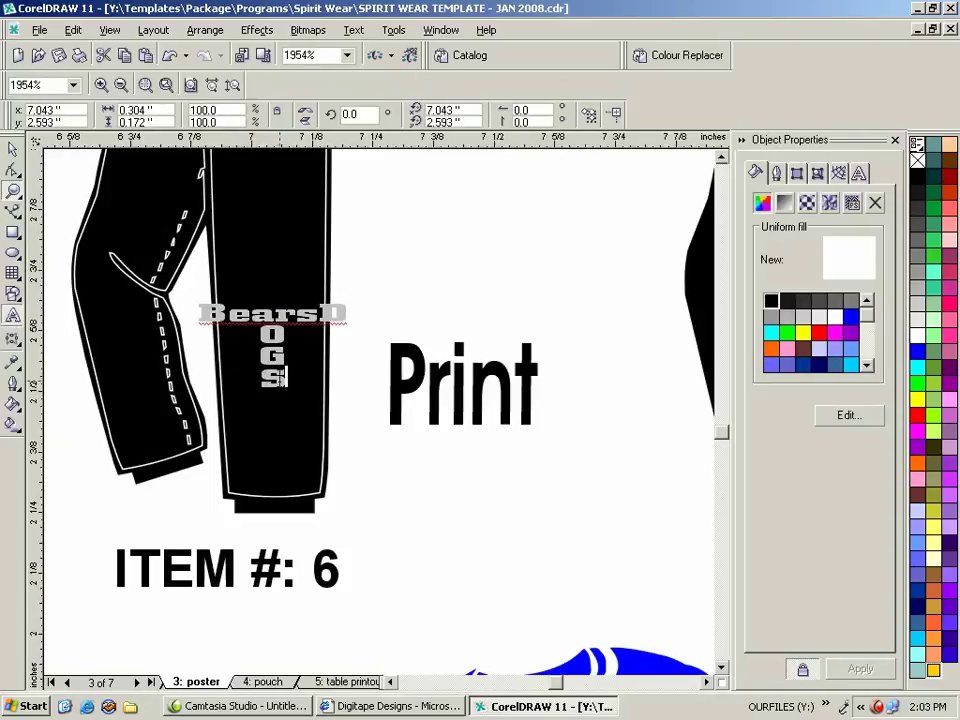
drag(284, 376, 216, 315)
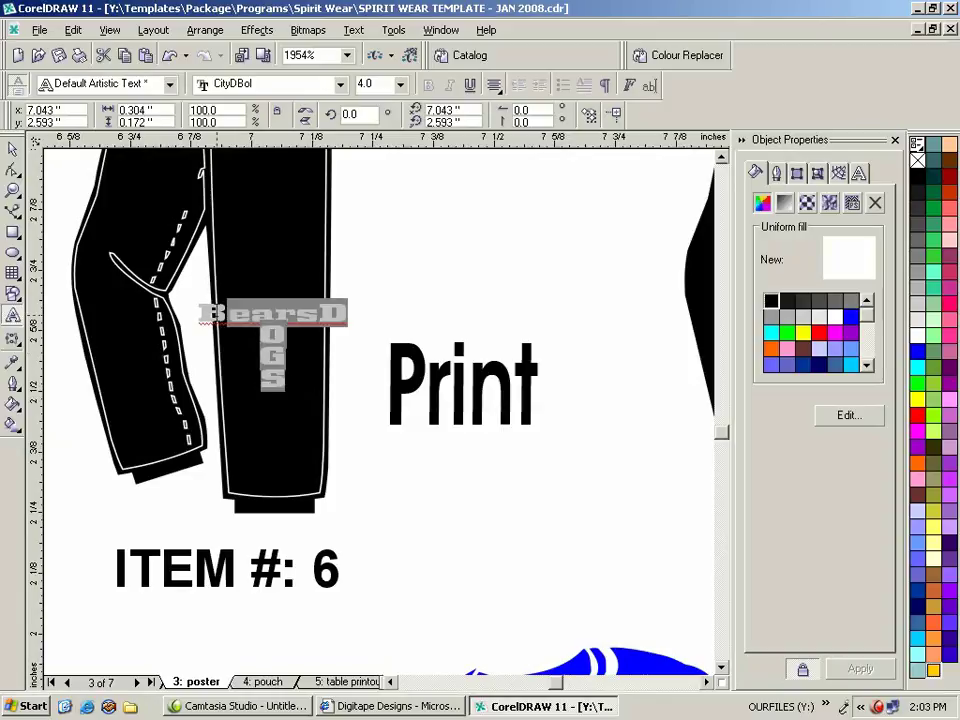
key(BackSpace)
text(E)
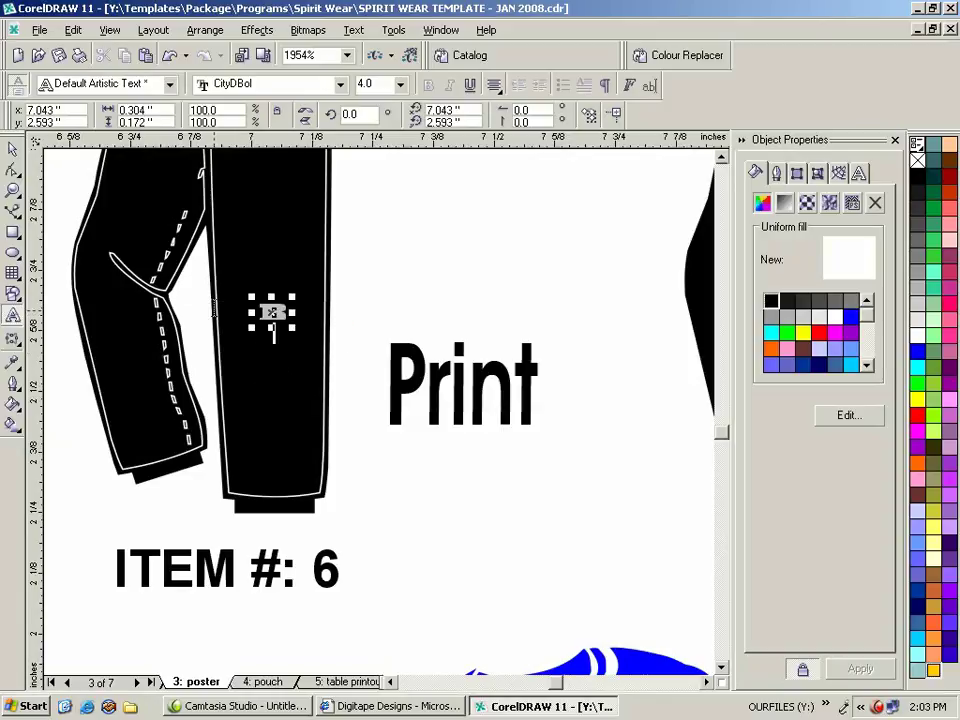
text(ARS)
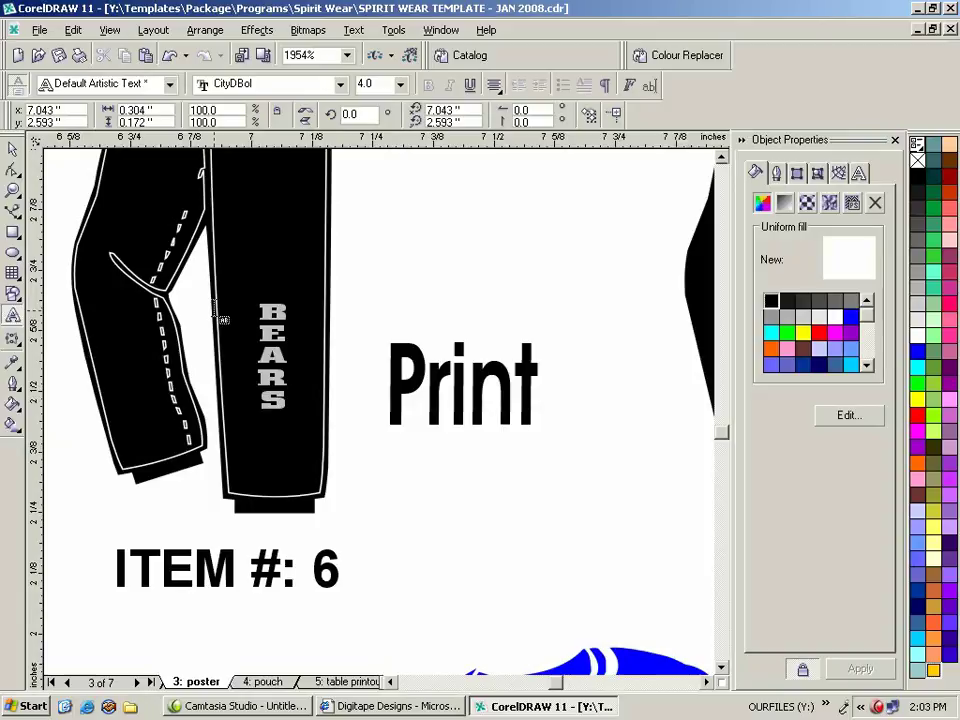
Finish editing the BEARS lettering on item 6 and delete the old lettering from the leg of the item 7 pants.
click(12, 148)
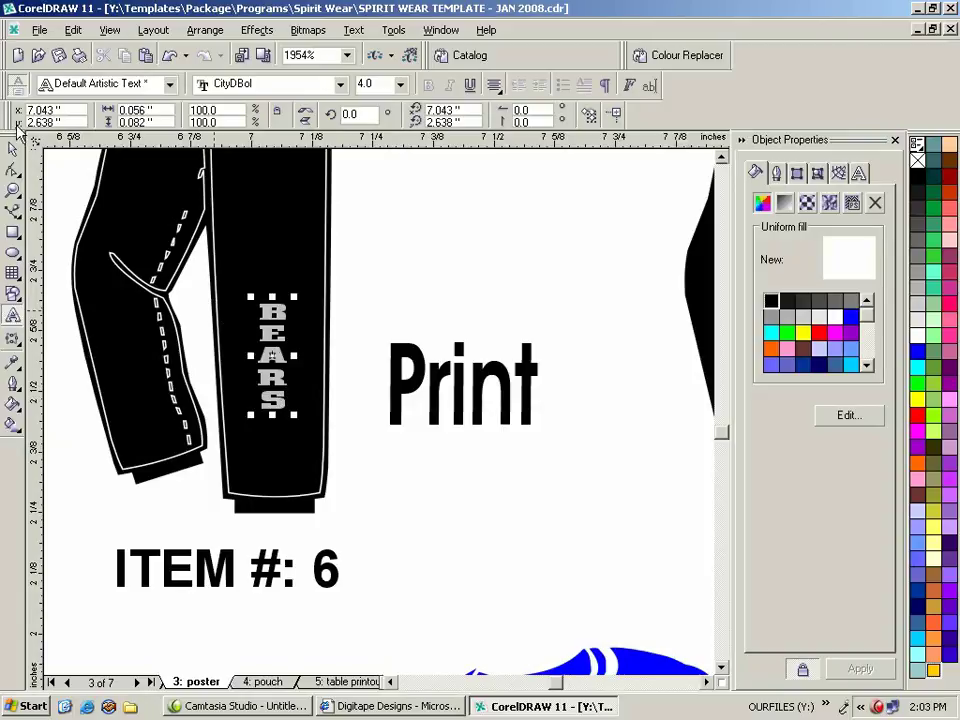
click(13, 169)
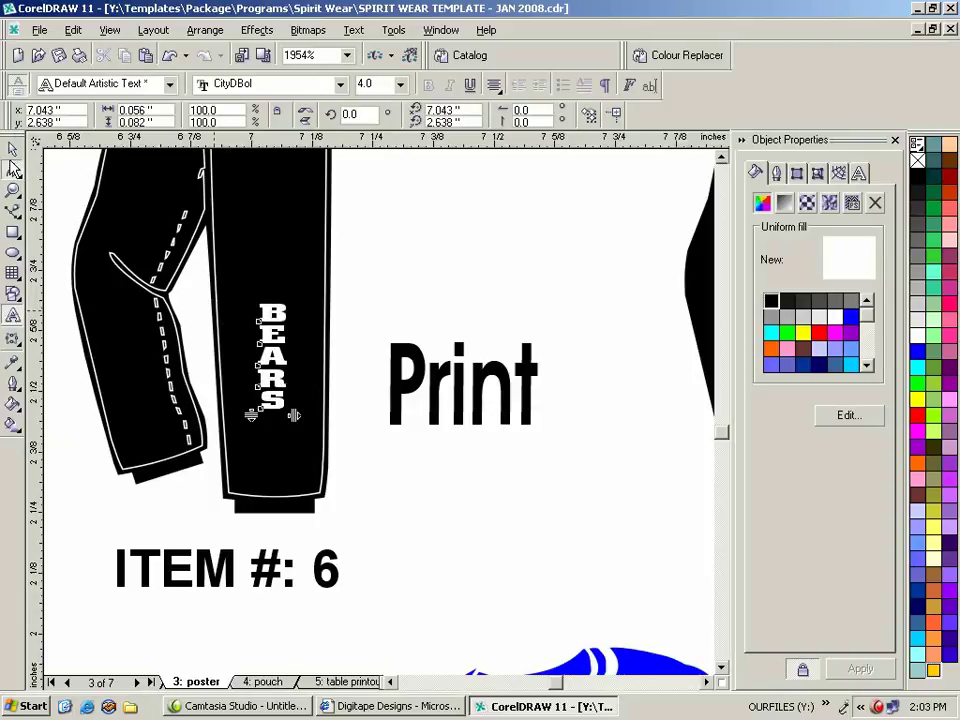
key(space)
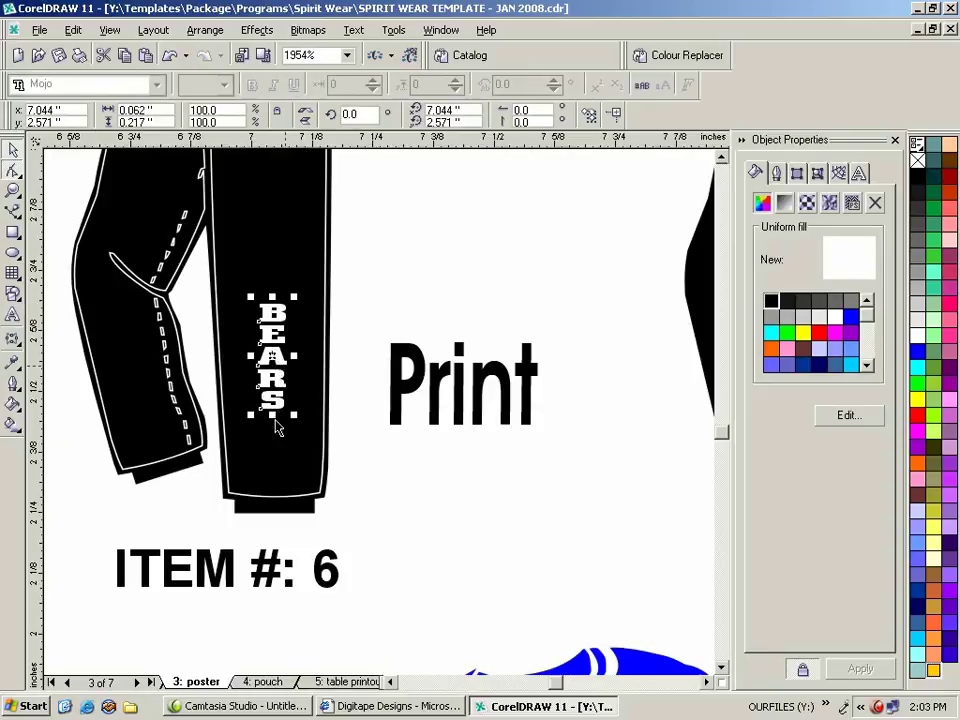
key(F8)
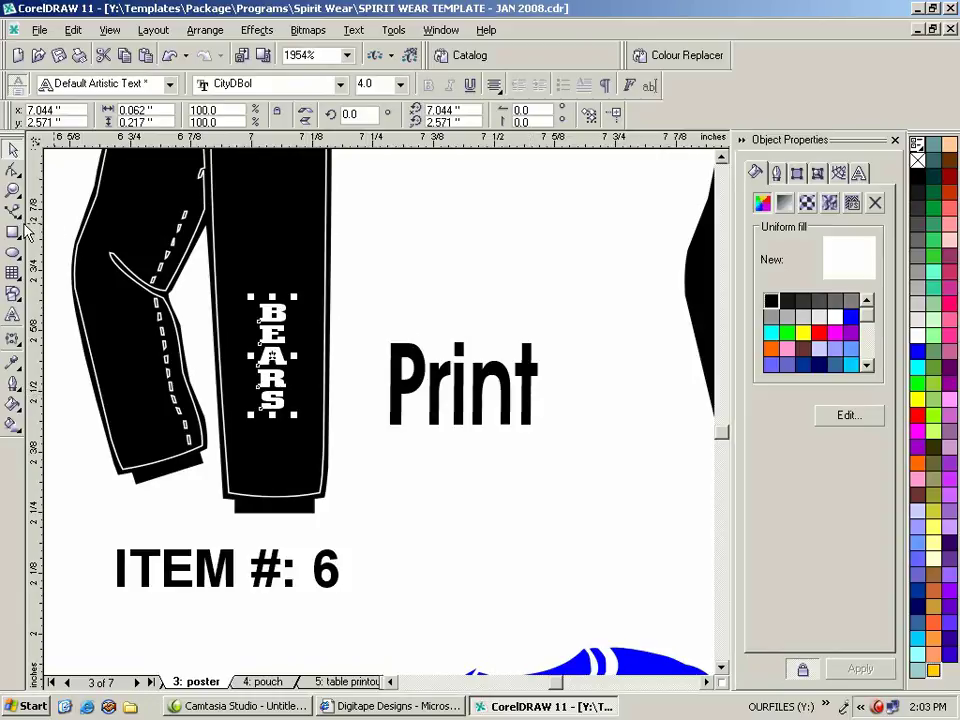
click(12, 190)
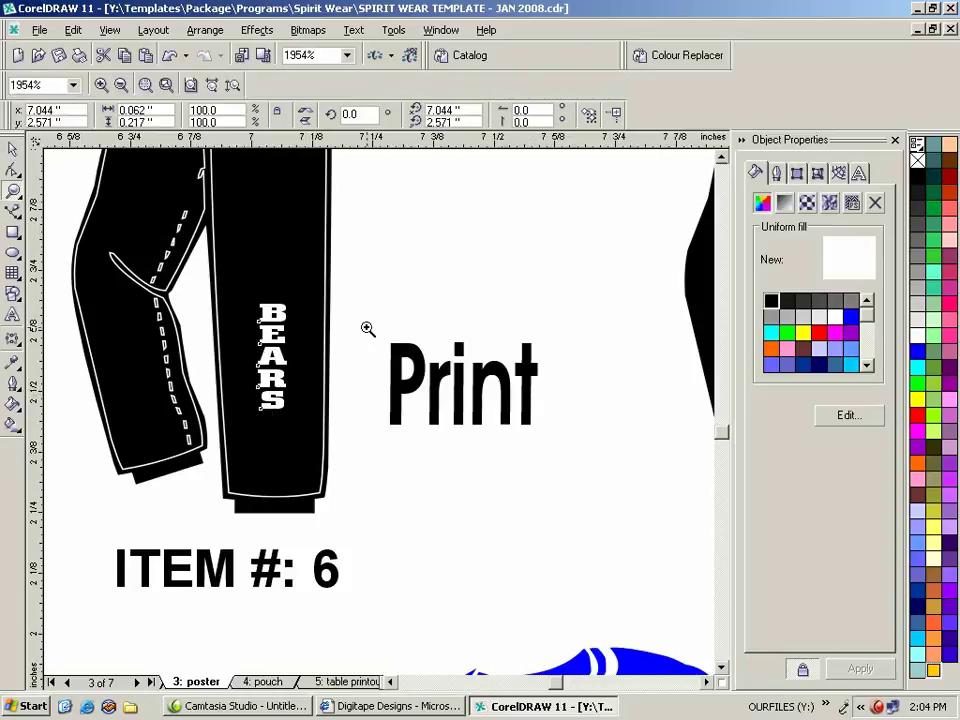
right_click(368, 328)
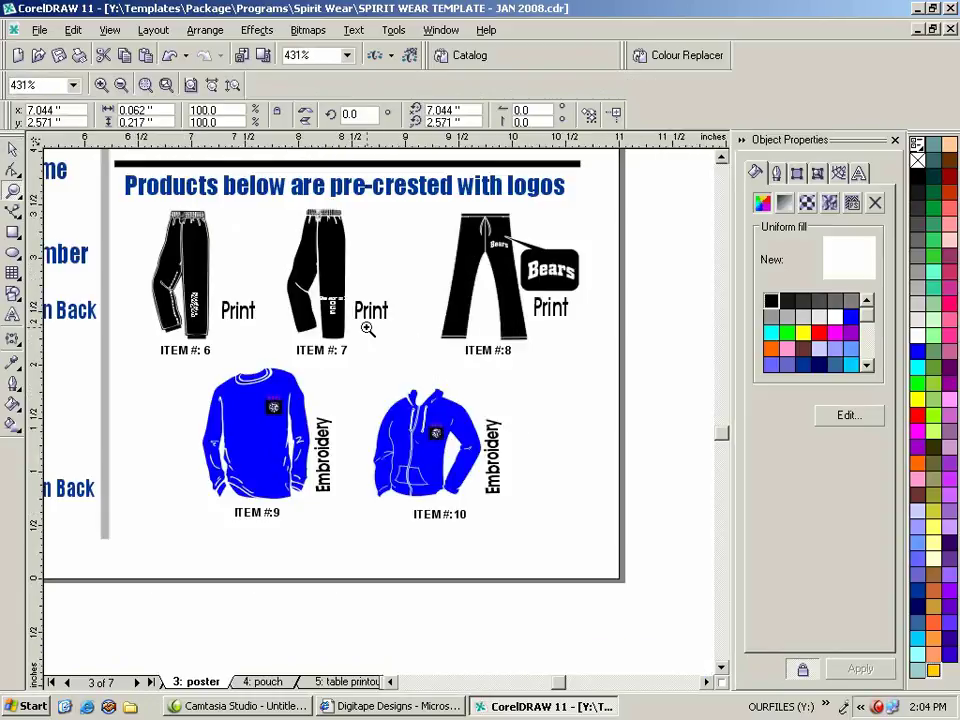
click(13, 148)
click(334, 312)
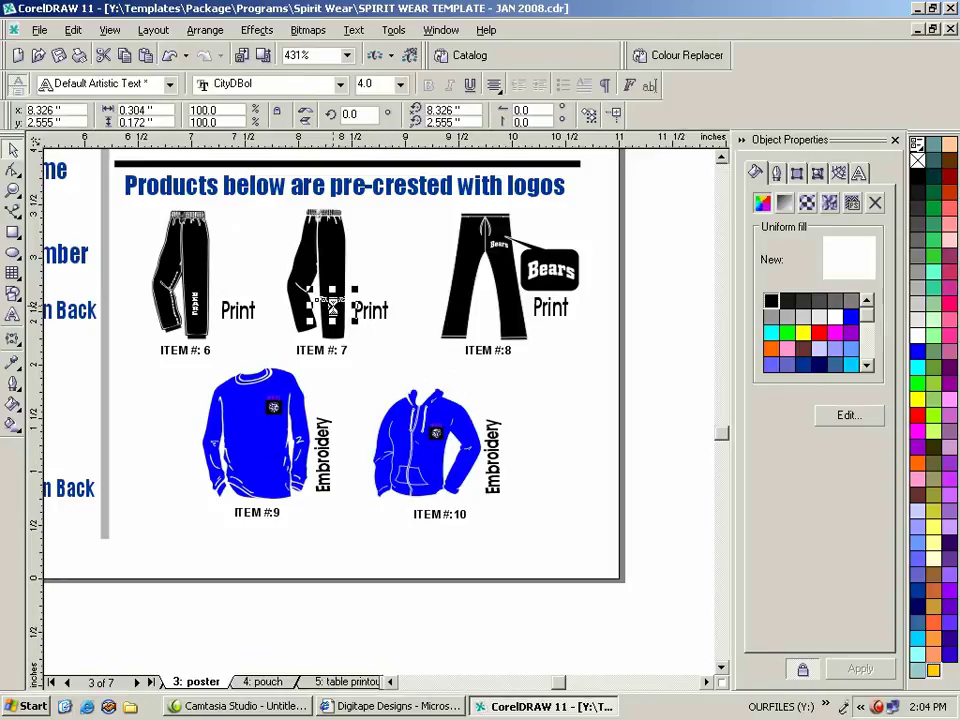
key(Delete)
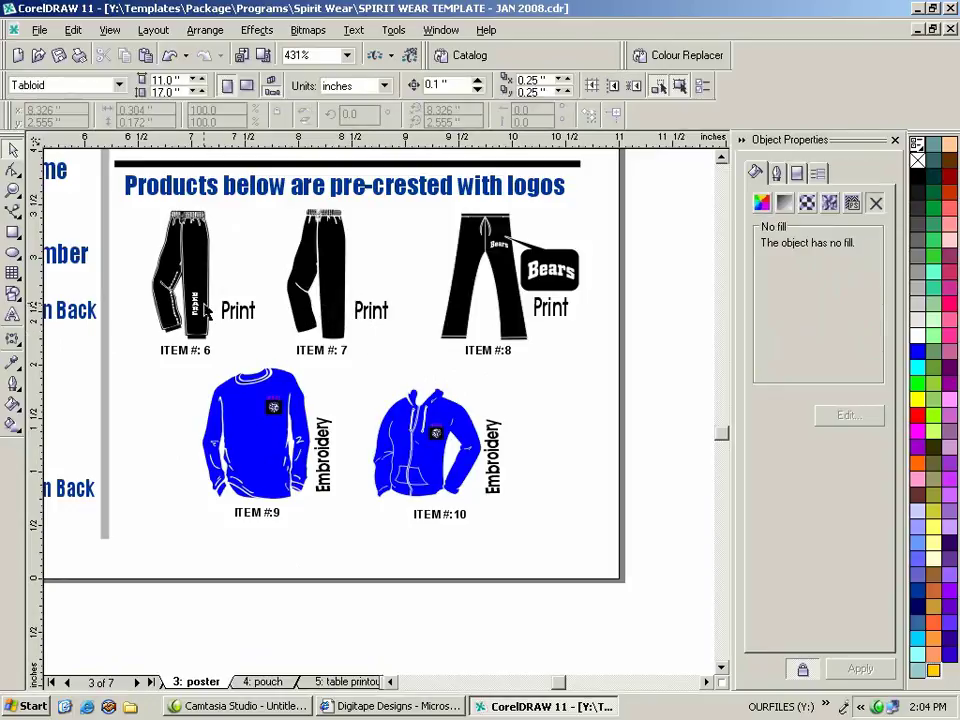
Copy the BEARS lettering onto the item 7 pants leg at about x 8.316, y 2.474 inches, and shift item 6's lettering down to about y 2.501.
click(238, 318)
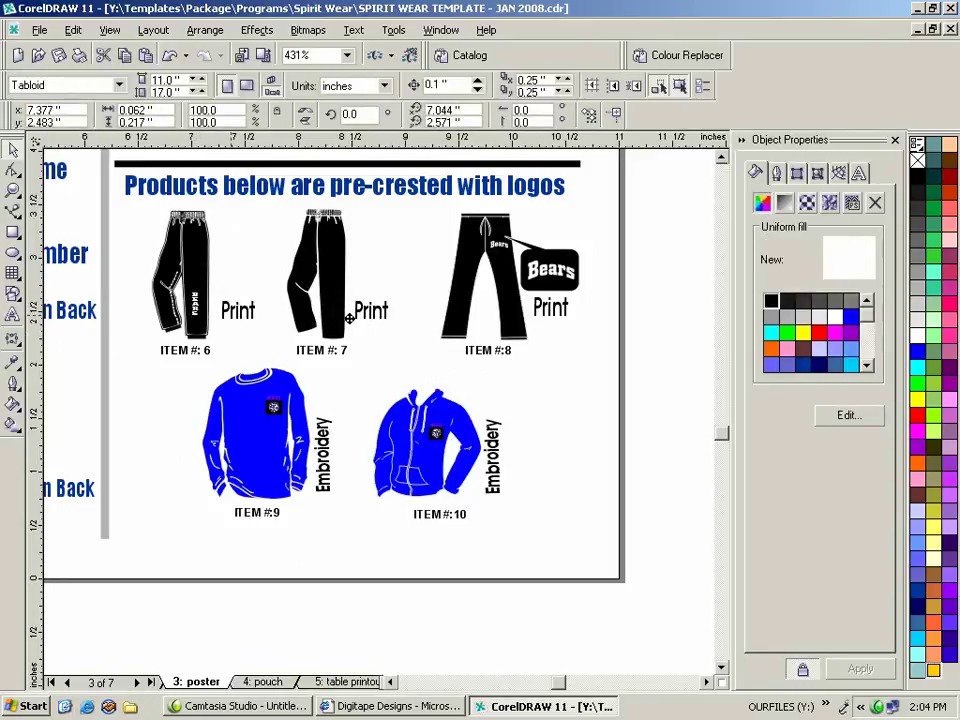
drag(230, 317, 326, 319)
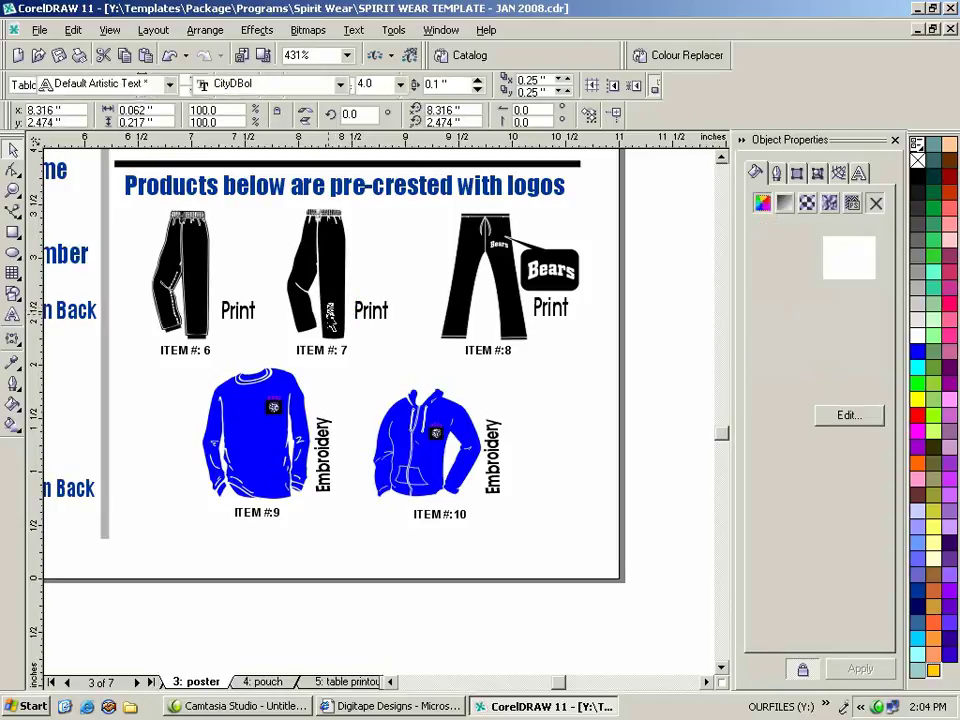
drag(194, 312, 195, 312)
click(262, 343)
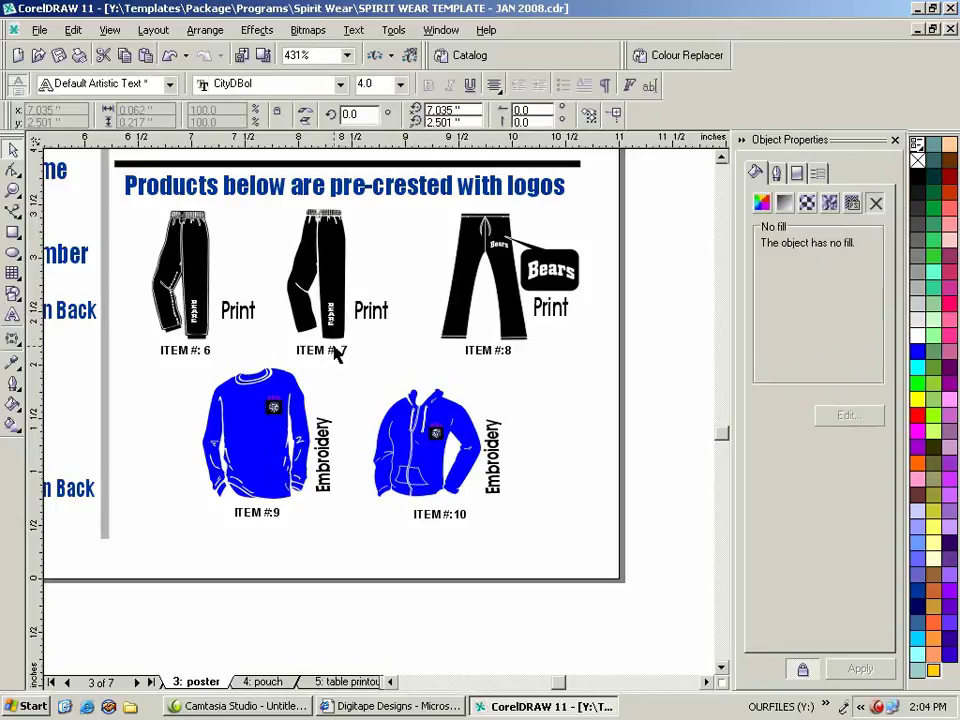
key(Escape)
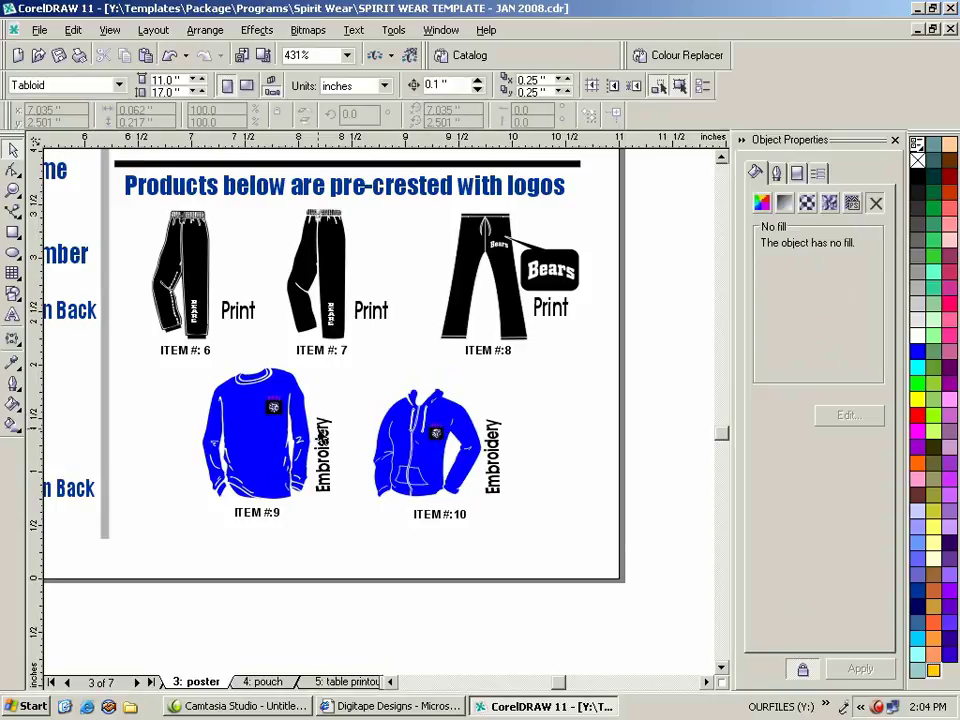
Delete the old chest logos from the item 9 long-sleeve shirt and the item 10 hoodie.
click(270, 410)
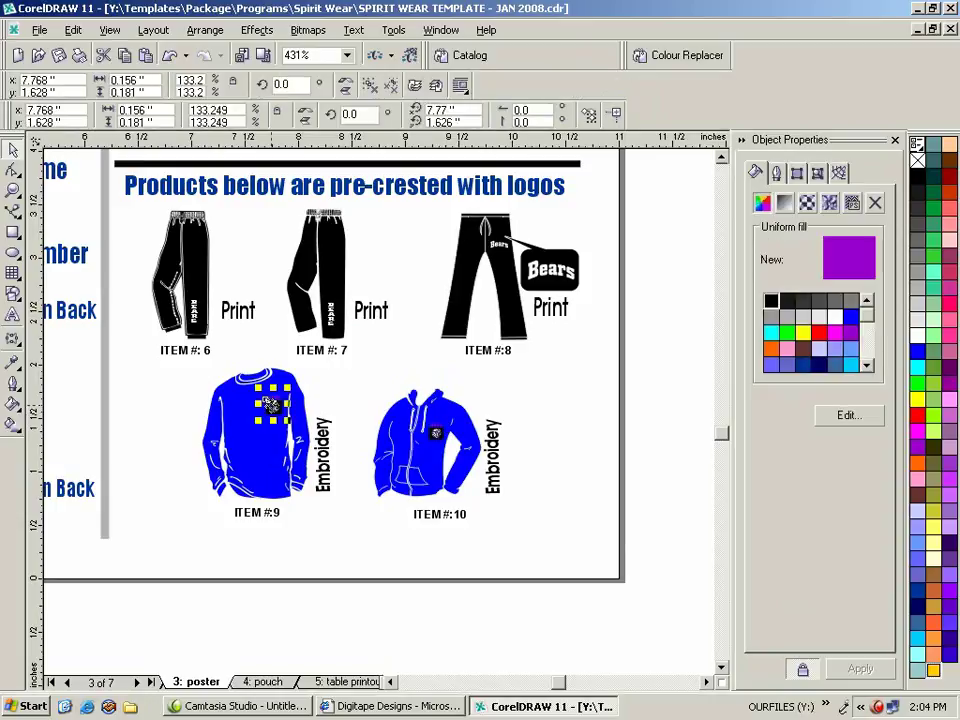
key(Delete)
key(Escape)
click(455, 442)
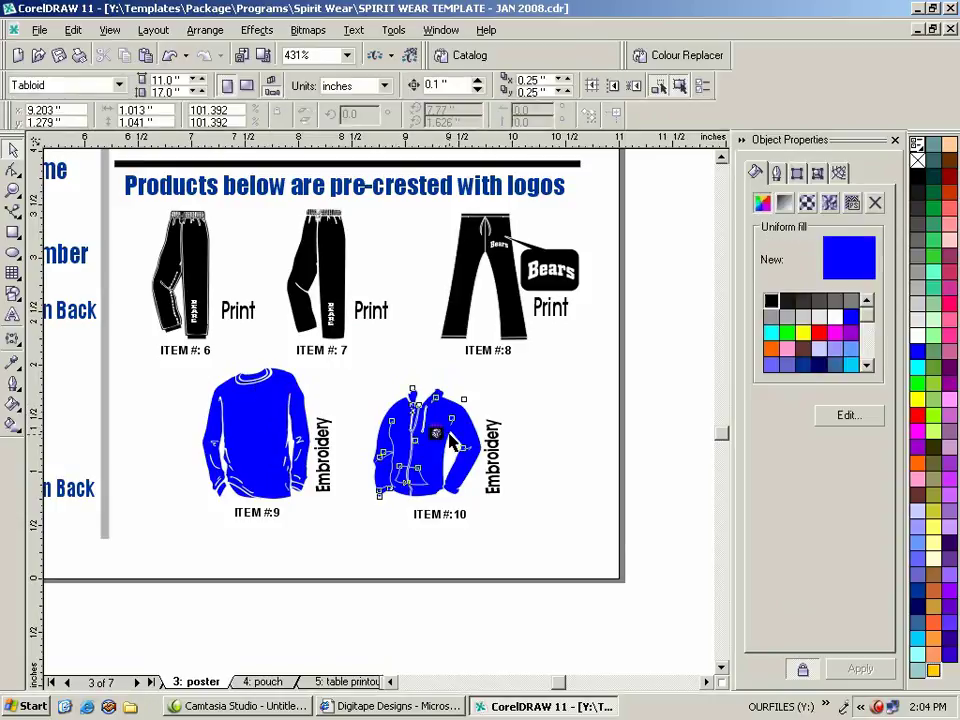
click(439, 436)
key(Delete)
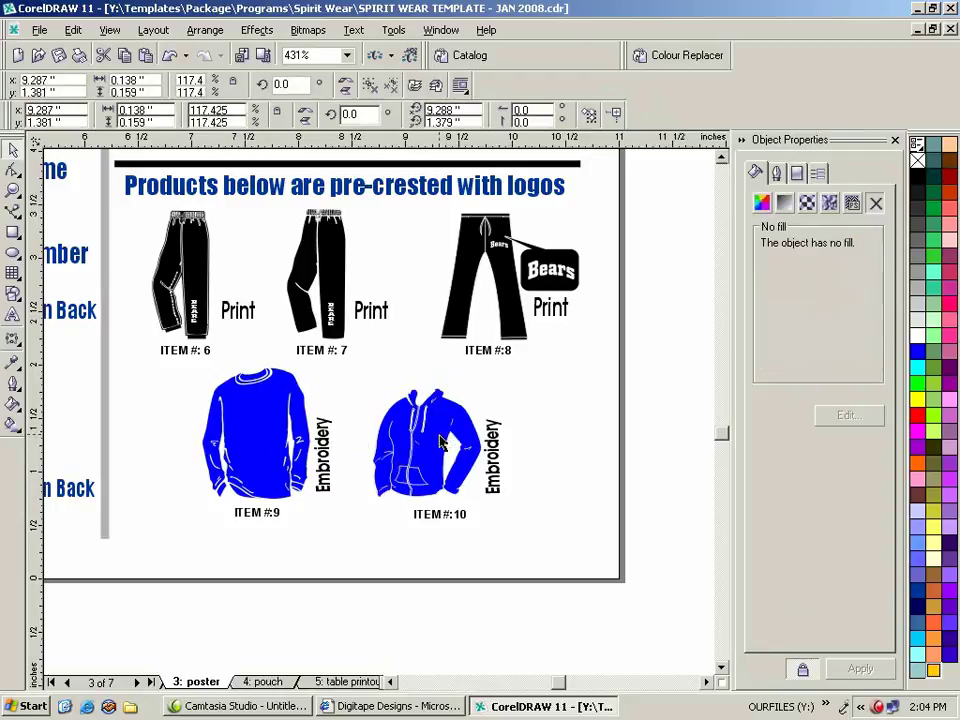
key(Escape)
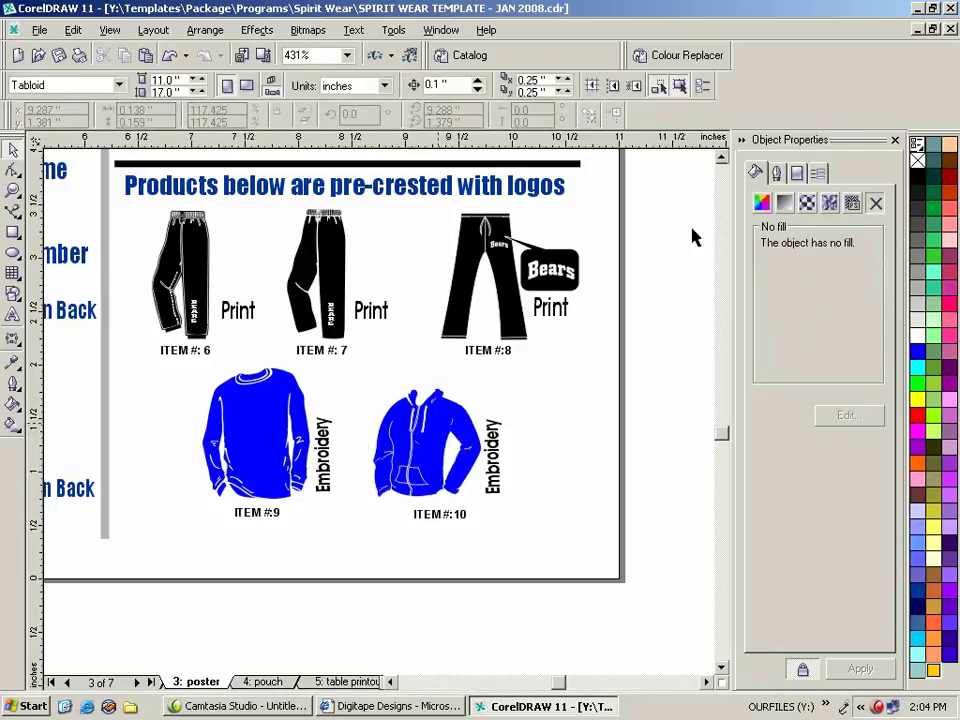
Delete the old purple logo artwork inside the Logo #6 box on the poster, keeping the blue background.
click(719, 157)
click(718, 157)
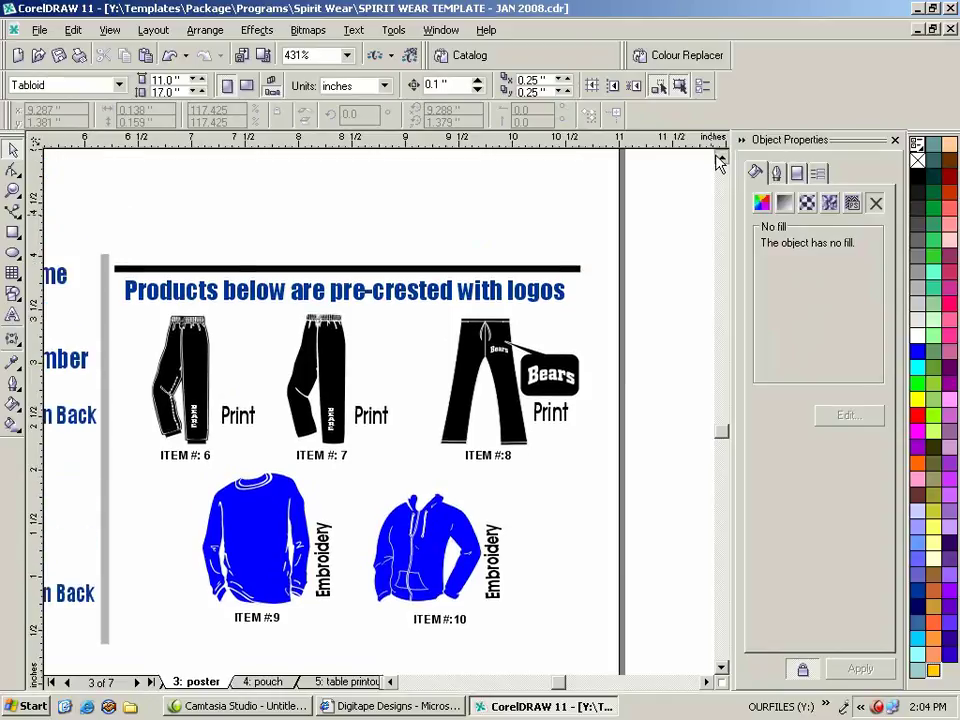
click(721, 157)
click(721, 157)
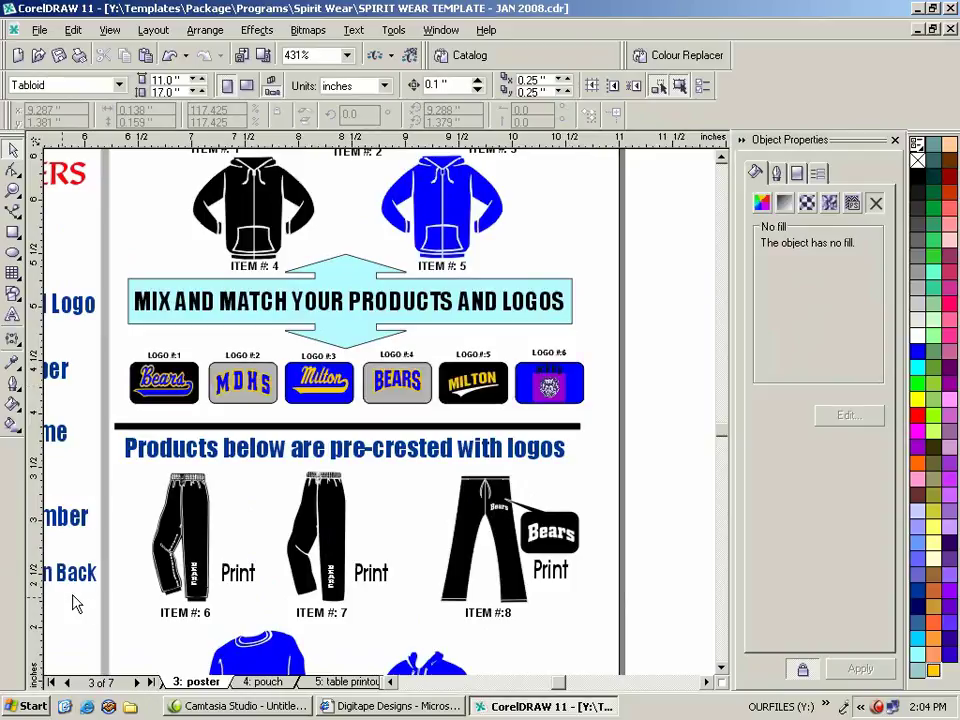
click(558, 394)
key(Delete)
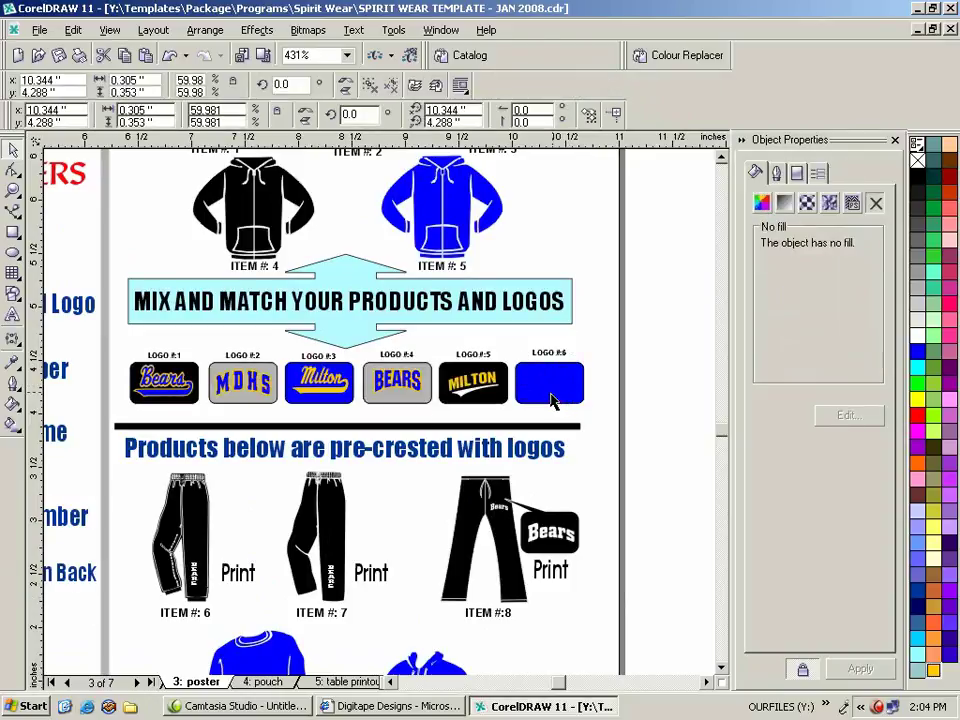
click(456, 397)
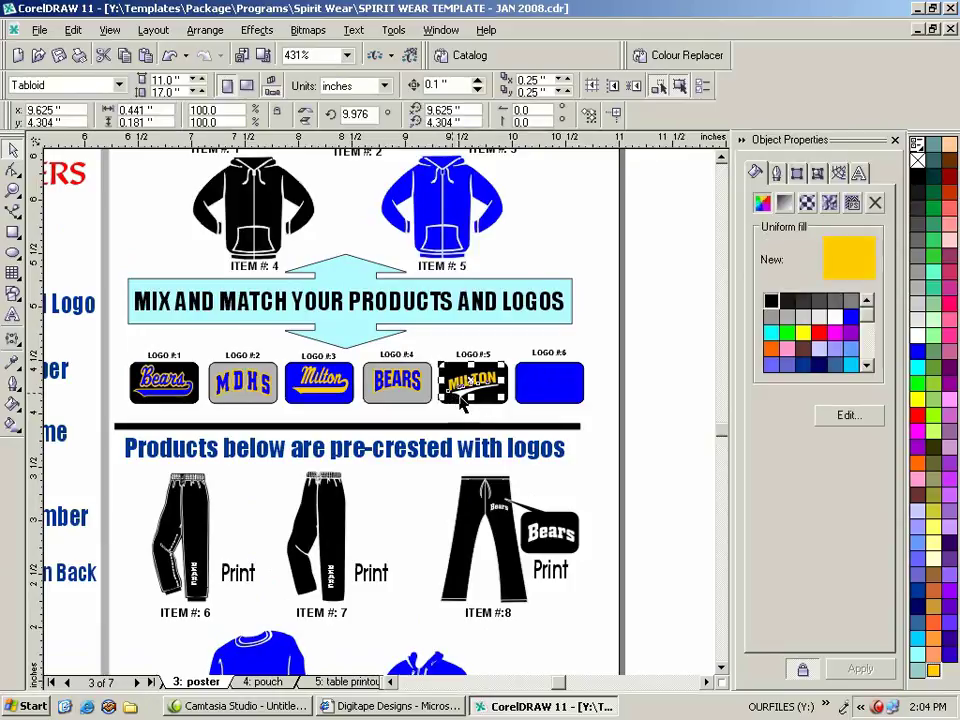
click(13, 314)
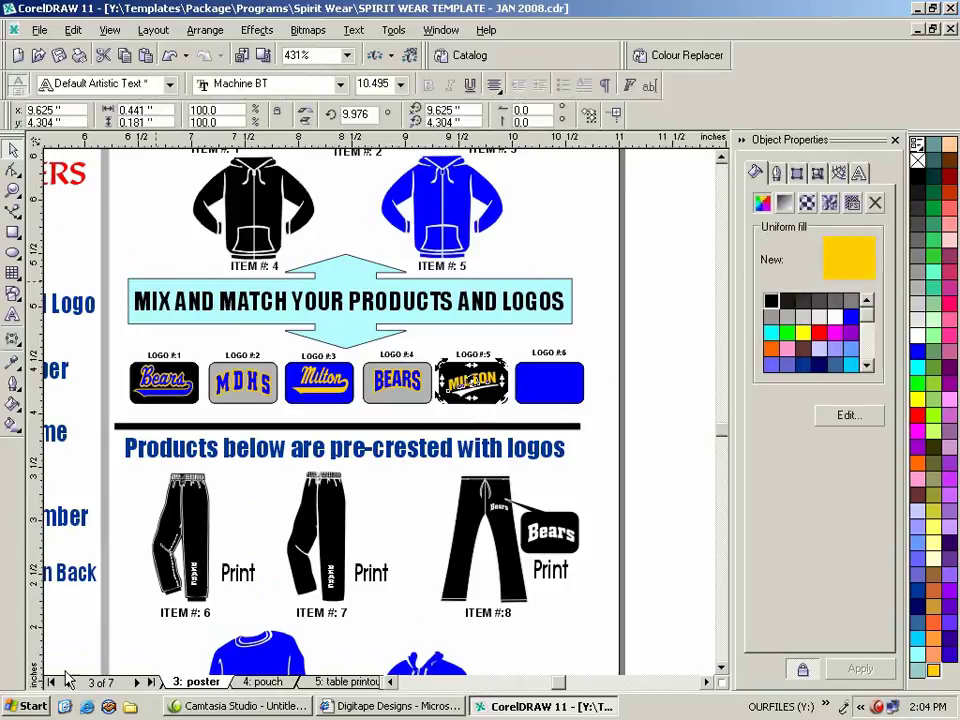
On the Order Form page, select the bear head together with the arched MDHS lettering in Logo #6 and copy them.
click(51, 682)
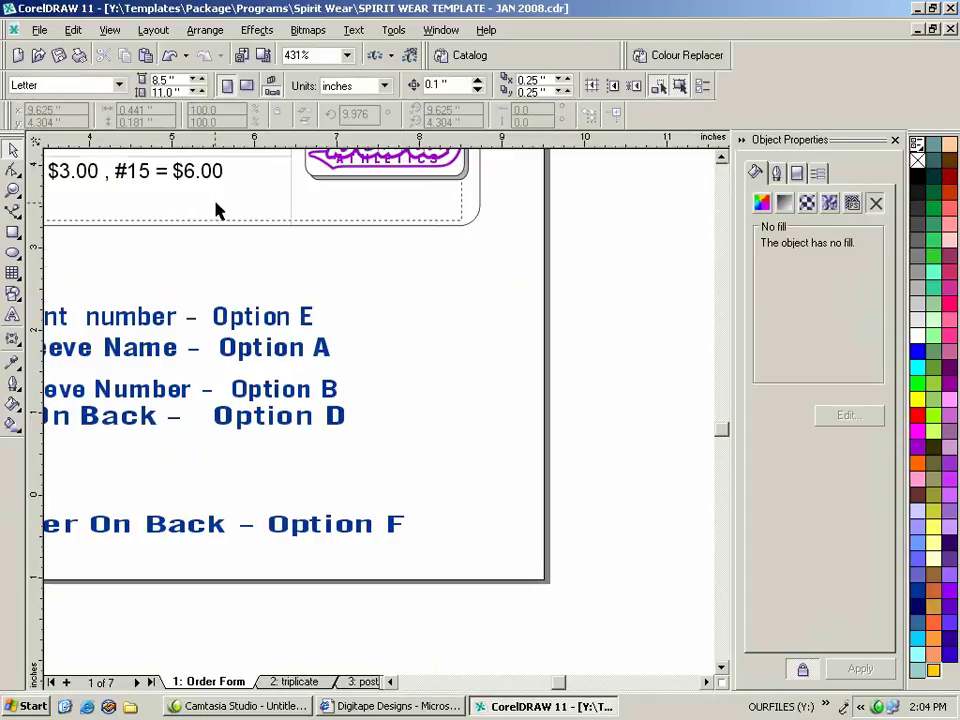
key(F3)
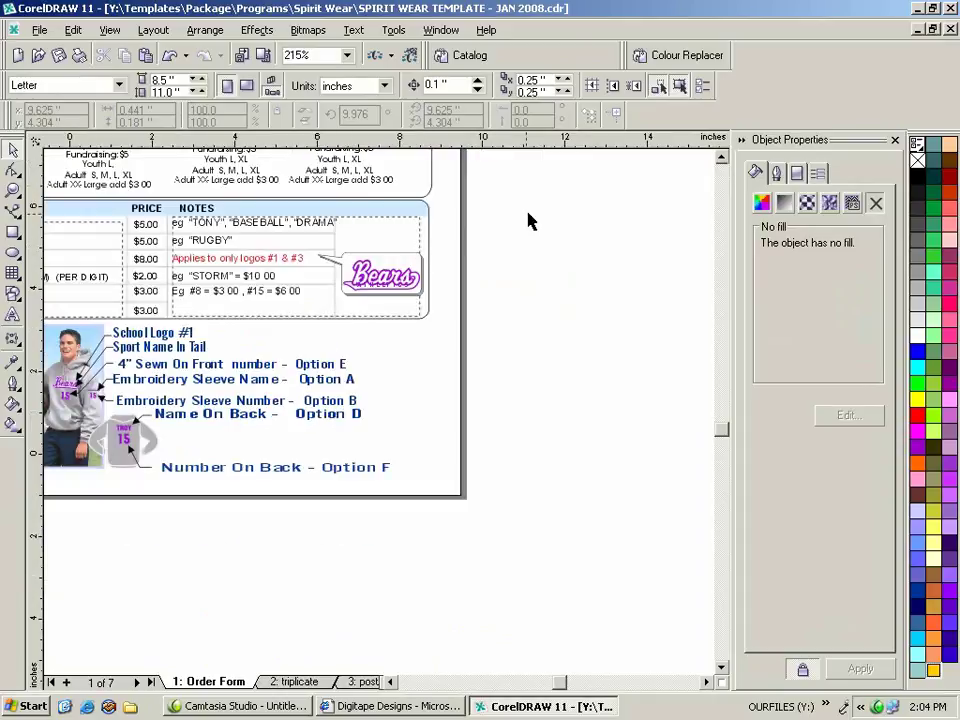
key(F3)
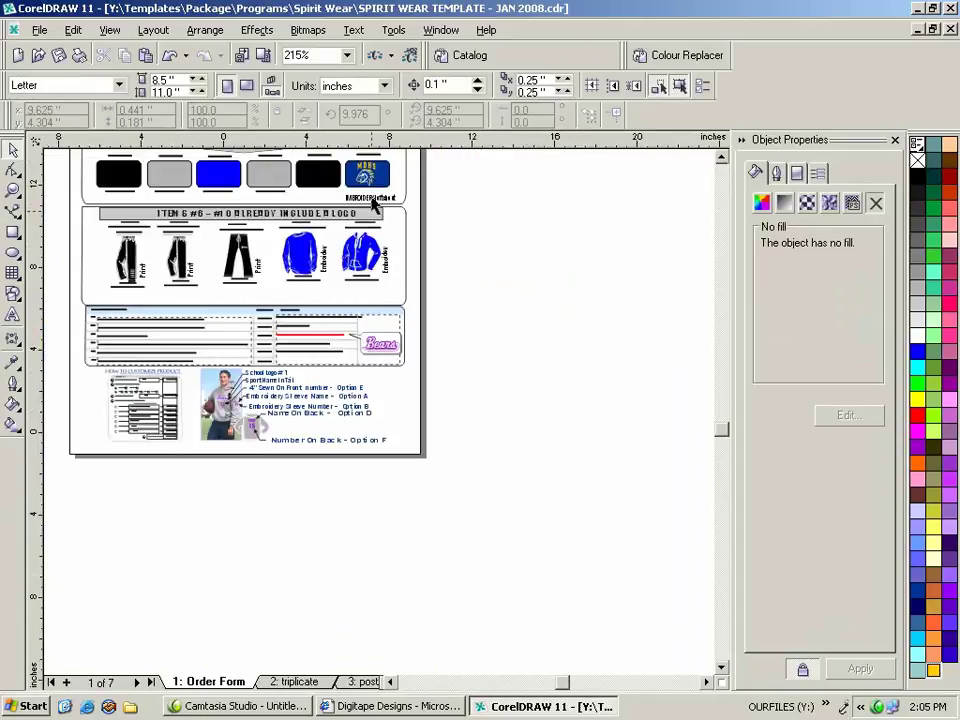
key(F3)
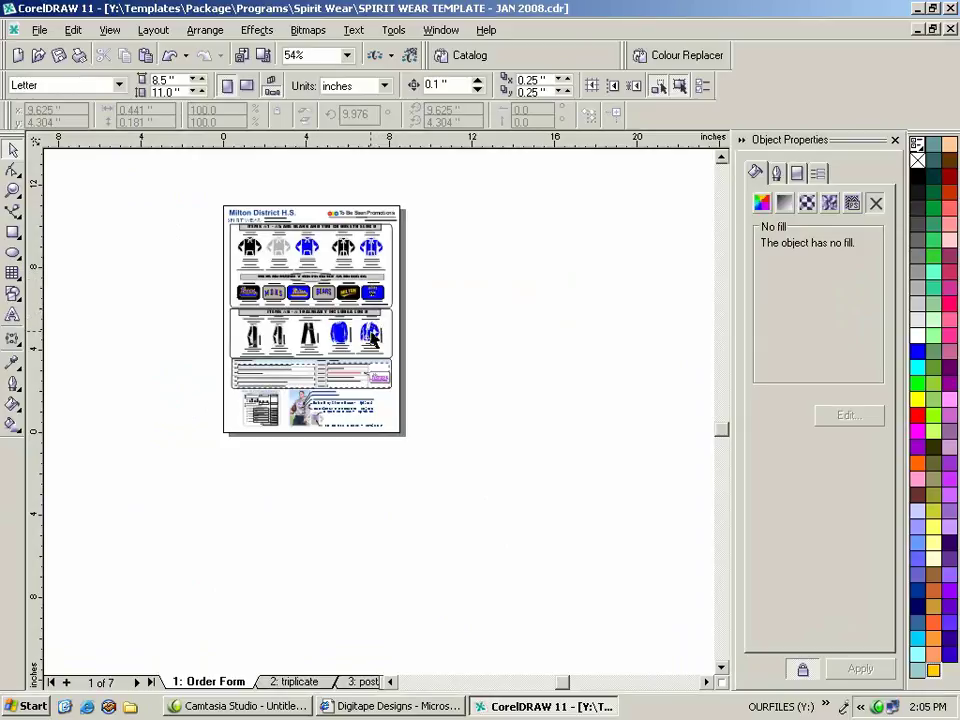
click(377, 337)
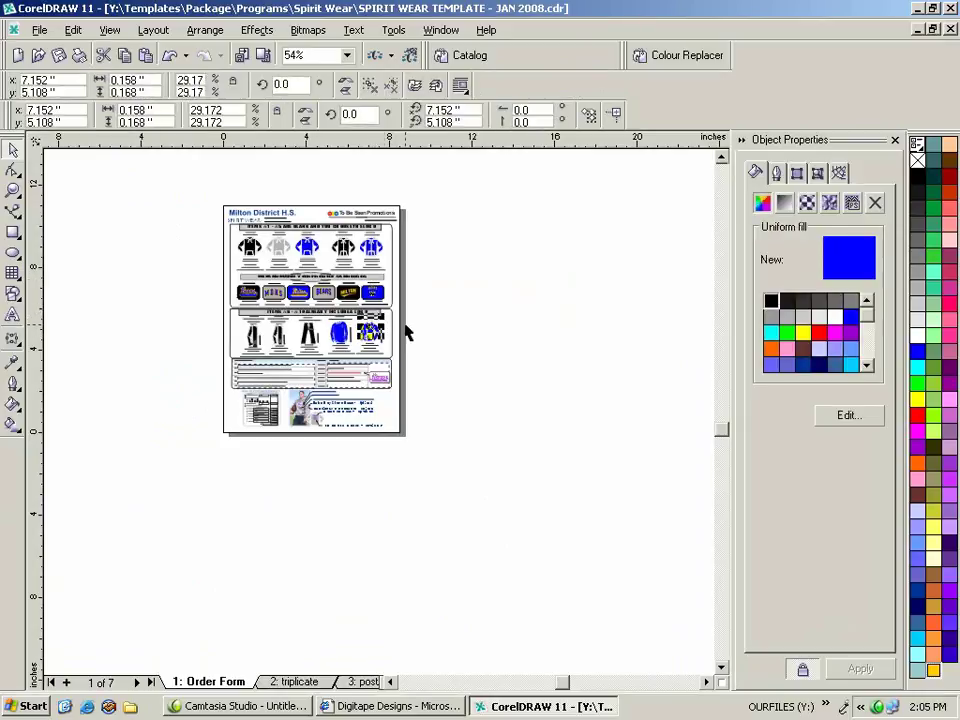
click(373, 293)
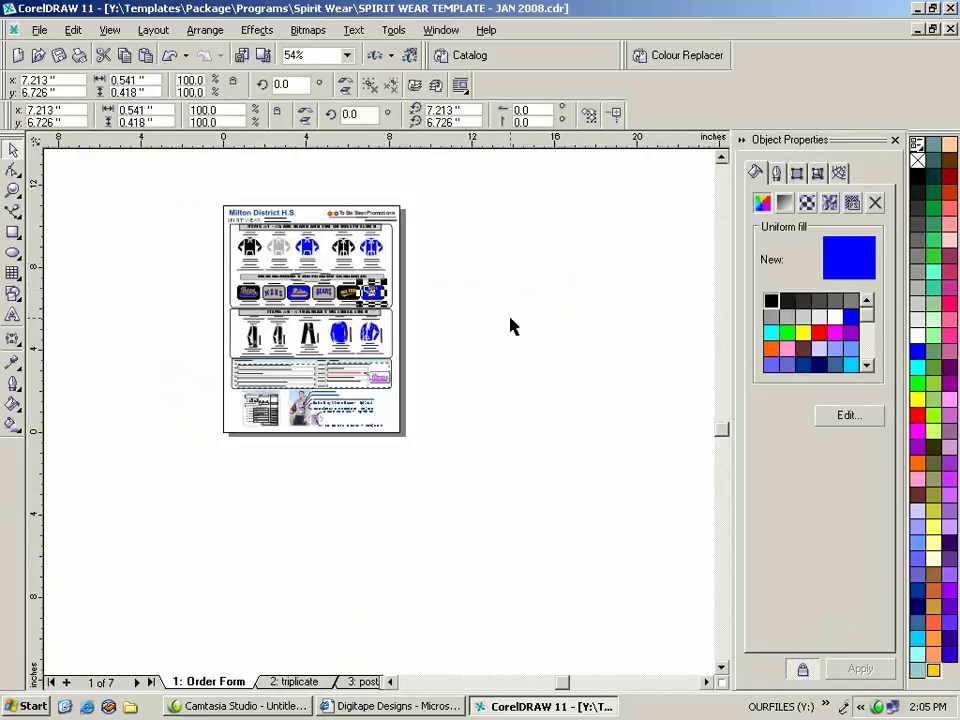
click(13, 190)
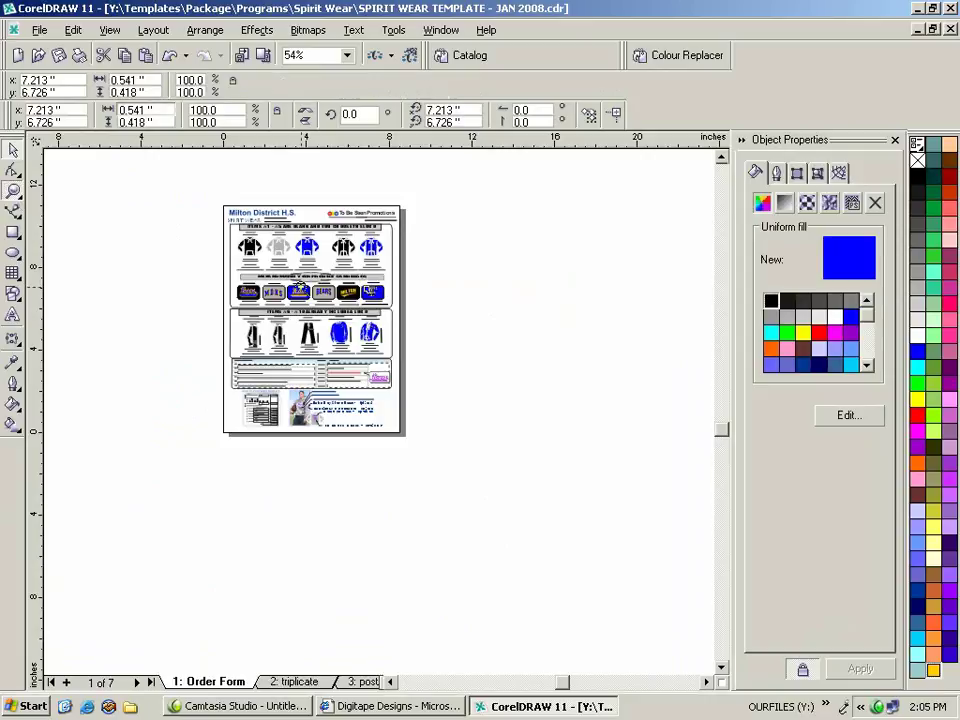
drag(364, 286, 401, 315)
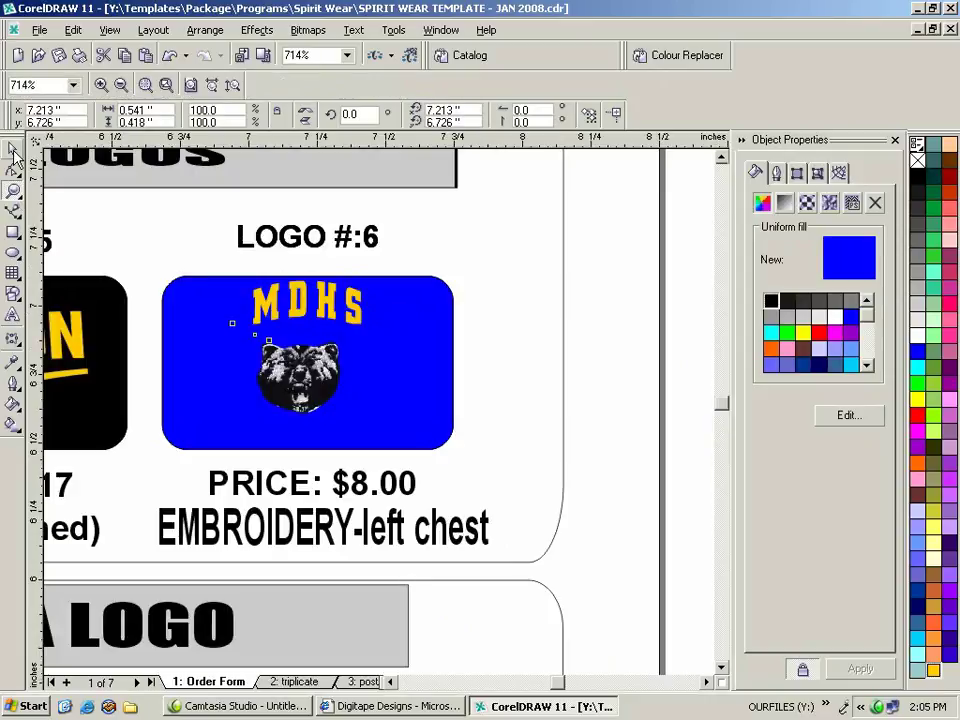
key(space)
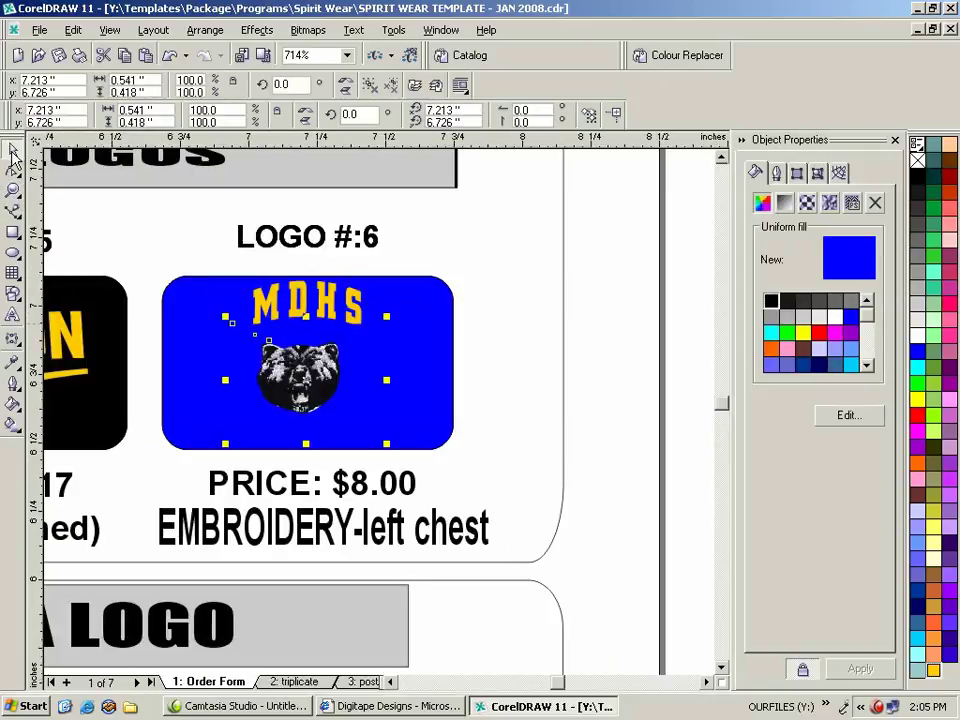
shift+click(278, 304)
key(ctrl+g)
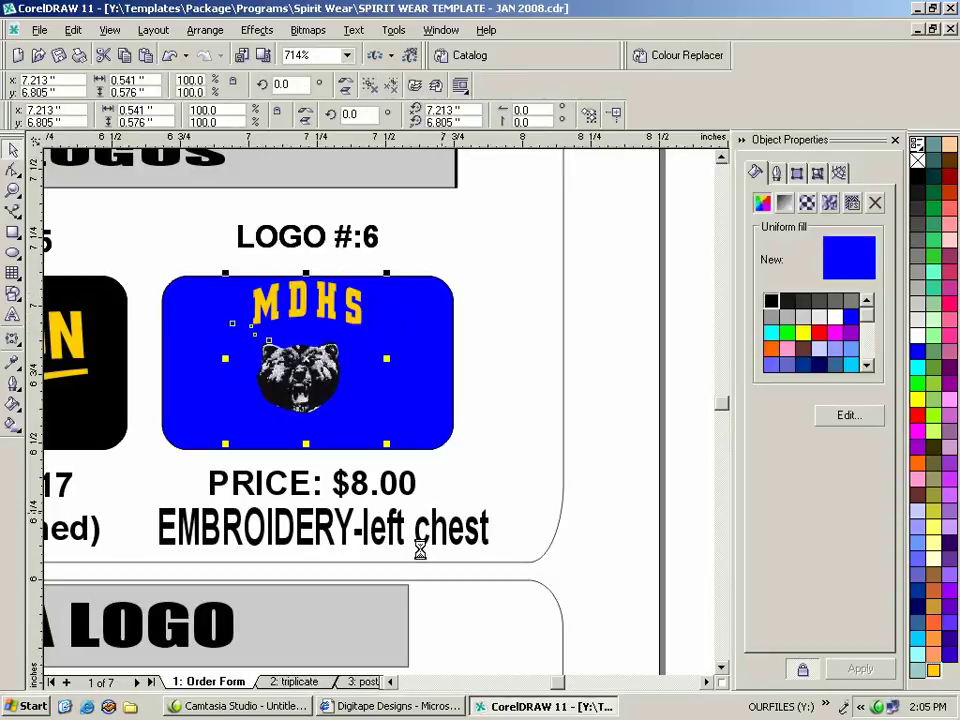
Paste the MDHS bear logo onto the poster page and place it outside the page beside the logo row, at about x 12.675, y 4.237 inches.
key(F3)
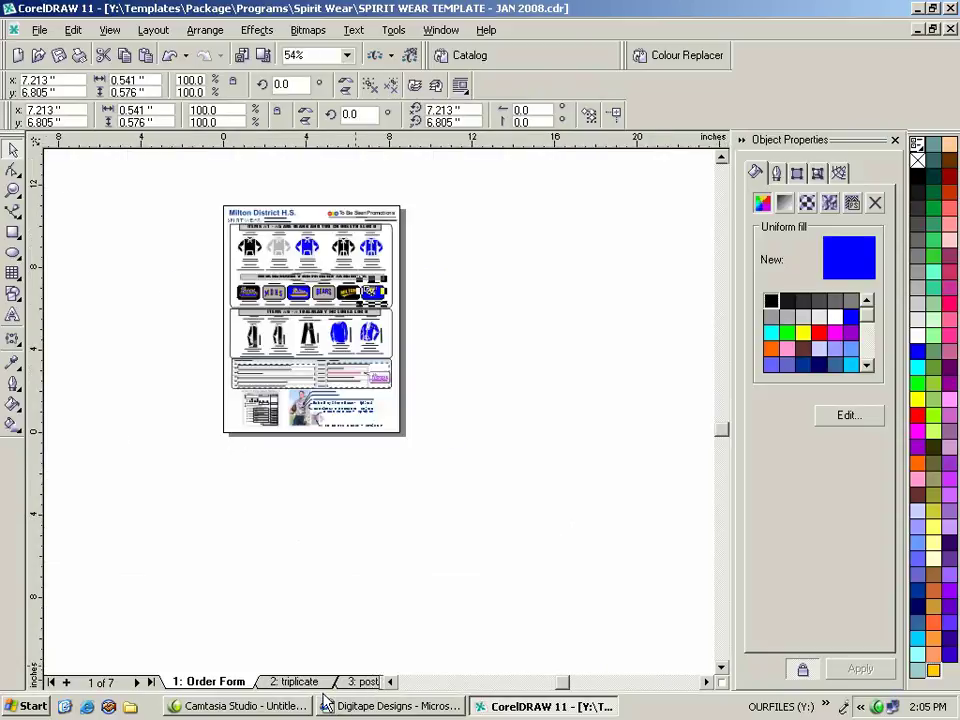
click(359, 682)
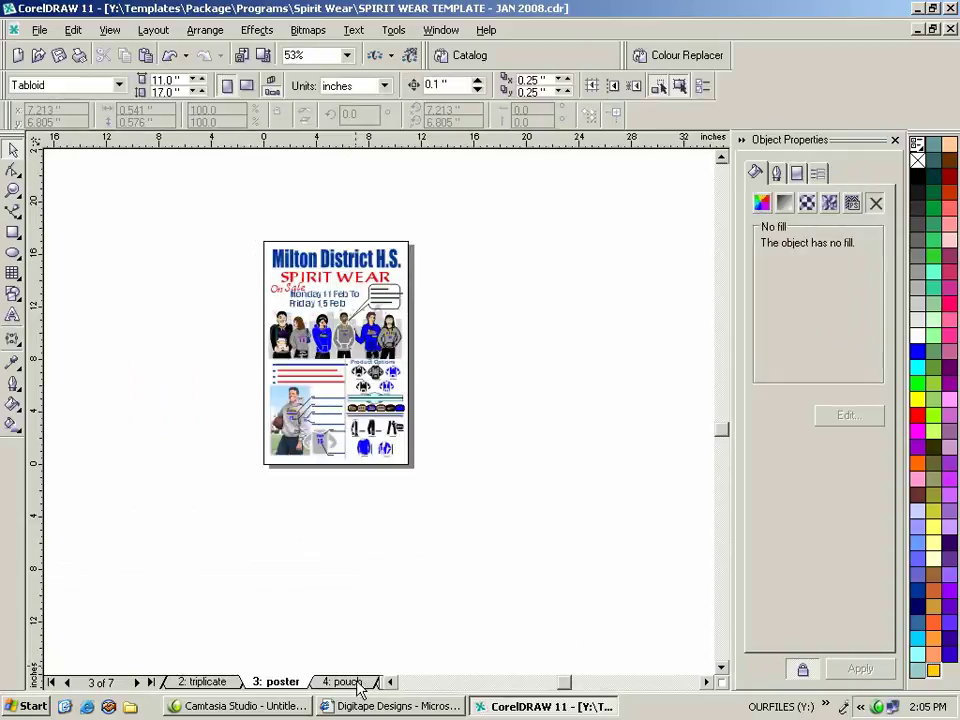
key(ctrl+v)
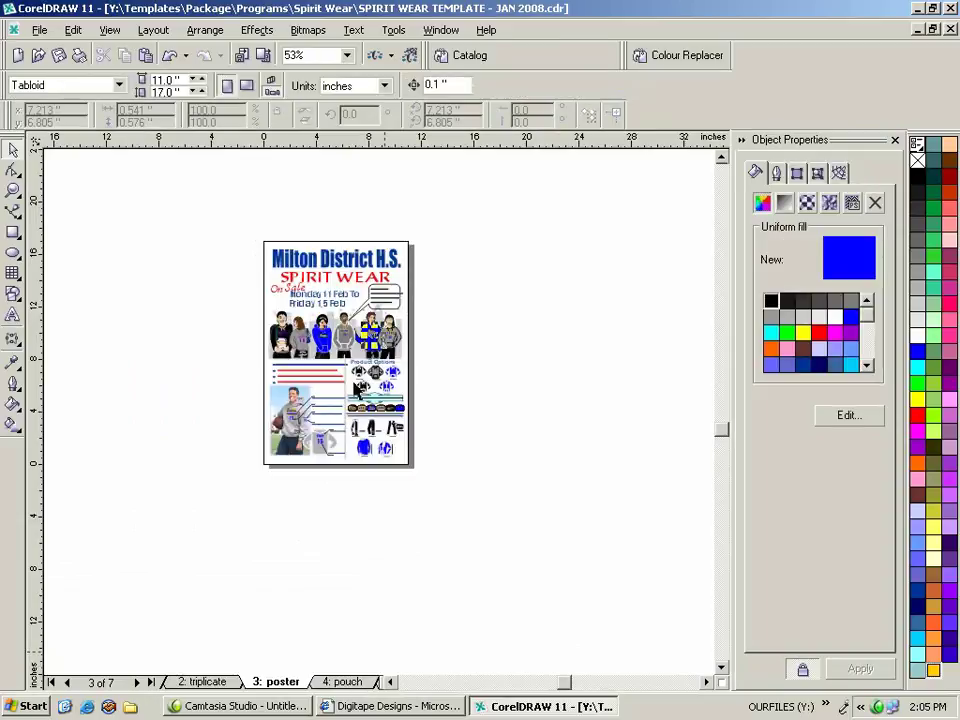
drag(375, 336, 427, 410)
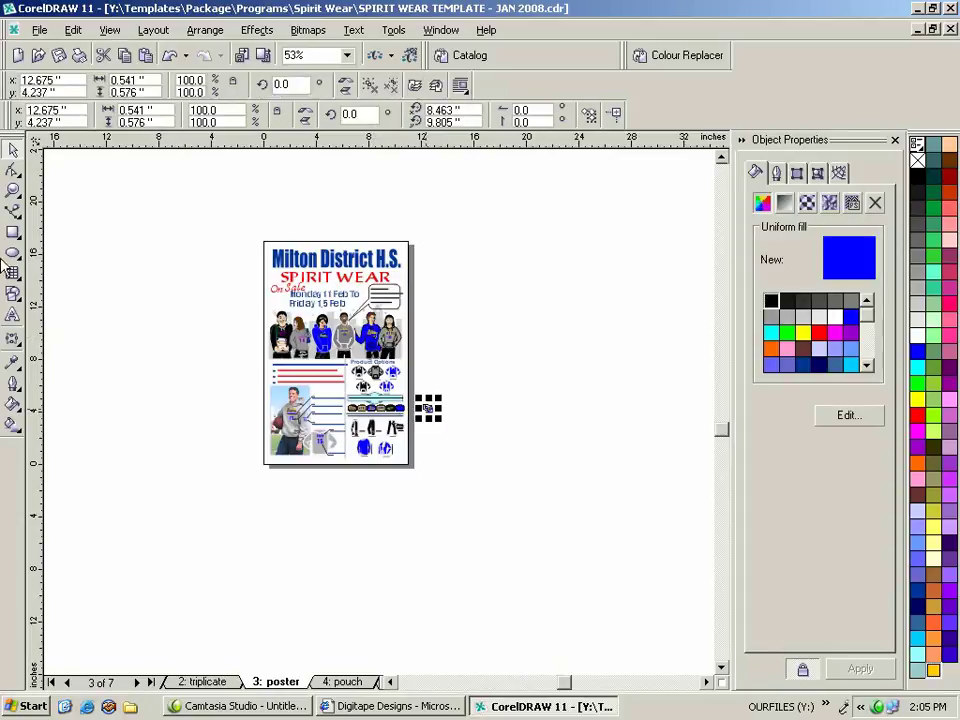
Move the pasted MDHS bear logo from beside the poster onto the blue Logo #6 box.
click(14, 190)
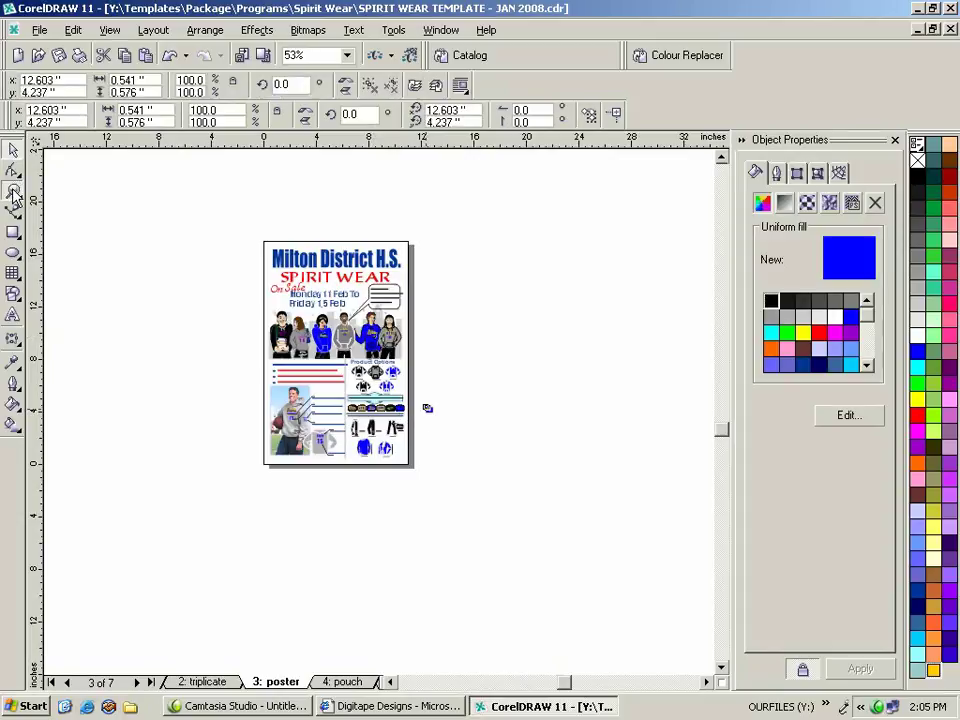
drag(469, 488, 533, 539)
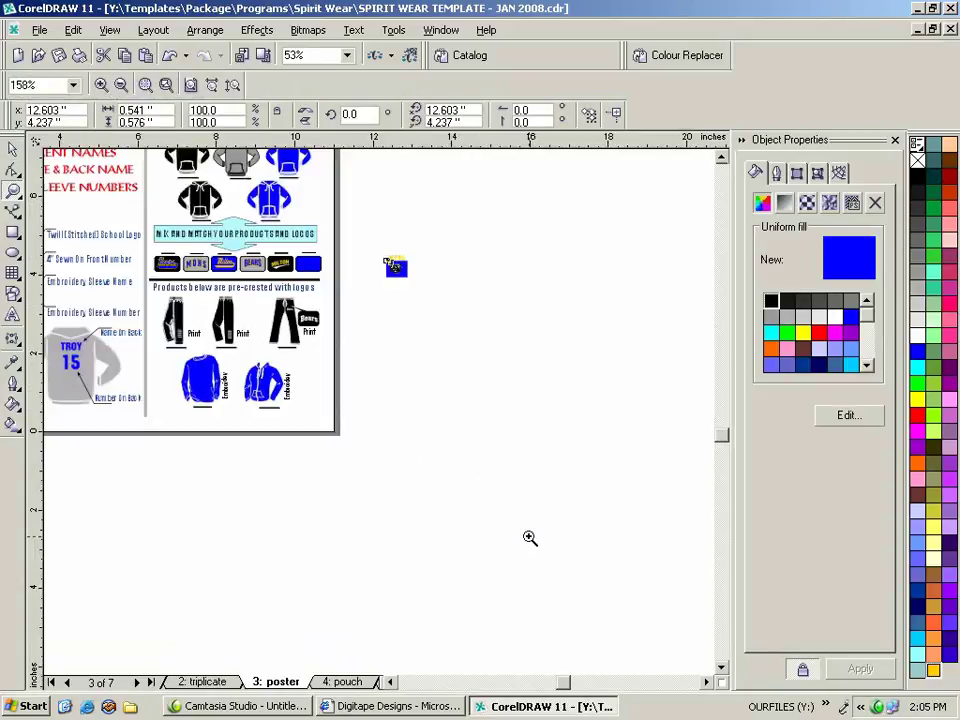
click(13, 149)
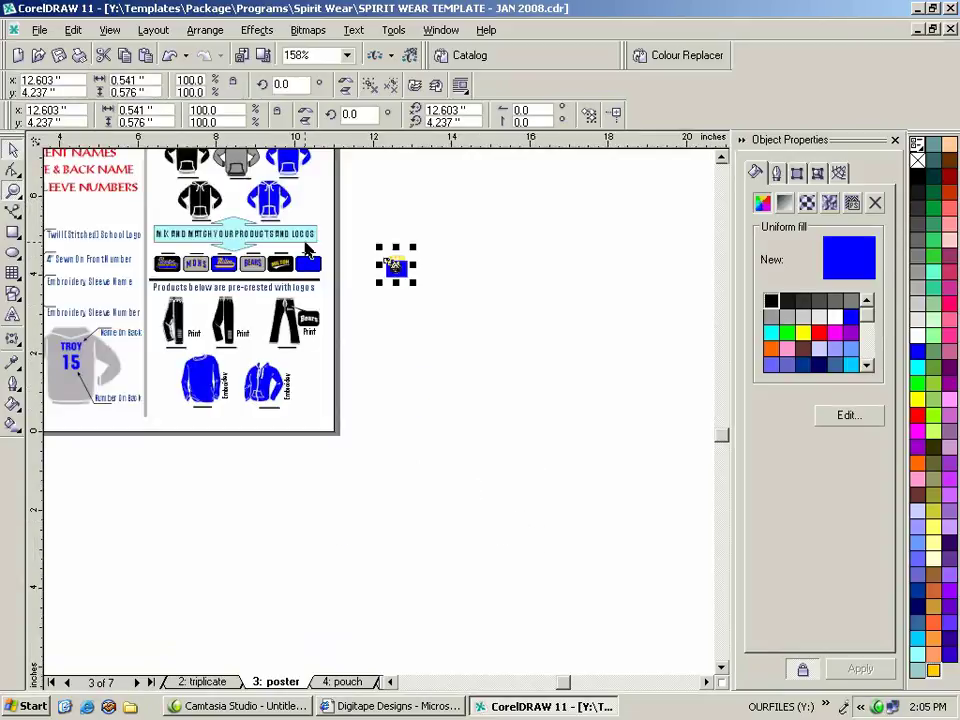
drag(391, 265, 375, 311)
Scale the MDHS bear logo to about 51.8% and centre it inside the blue Logo #6 box.
click(13, 189)
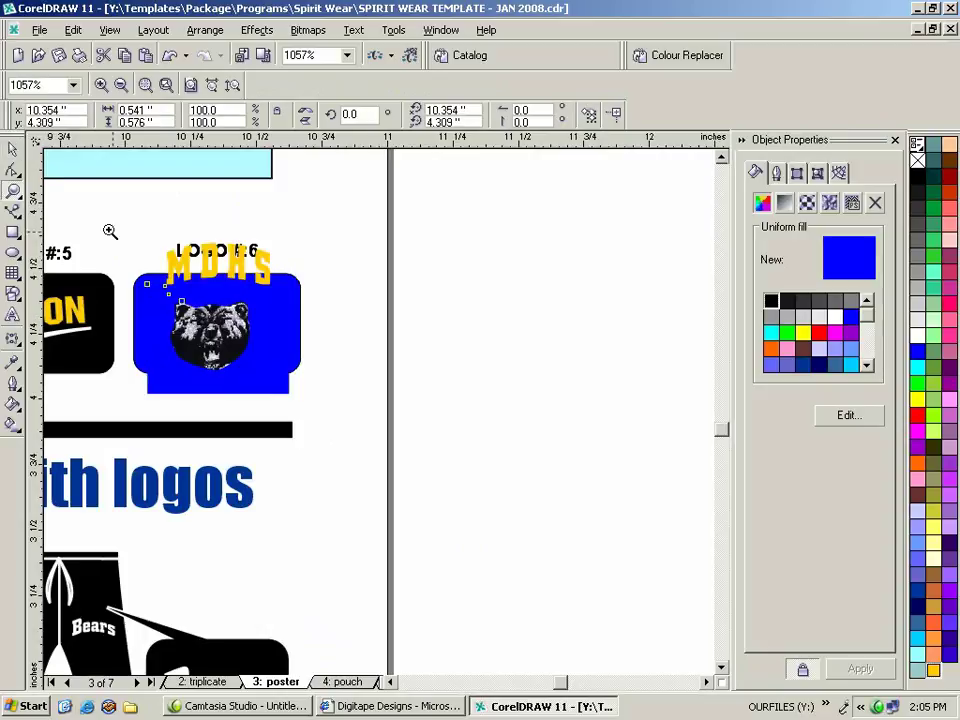
click(14, 149)
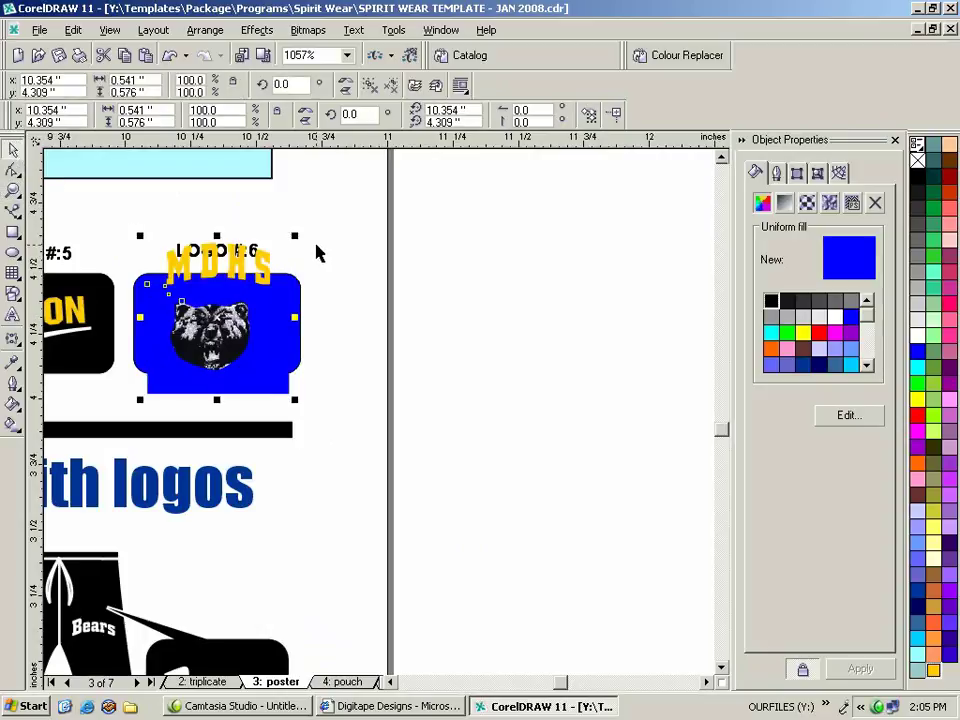
drag(297, 236, 246, 288)
drag(185, 380, 211, 366)
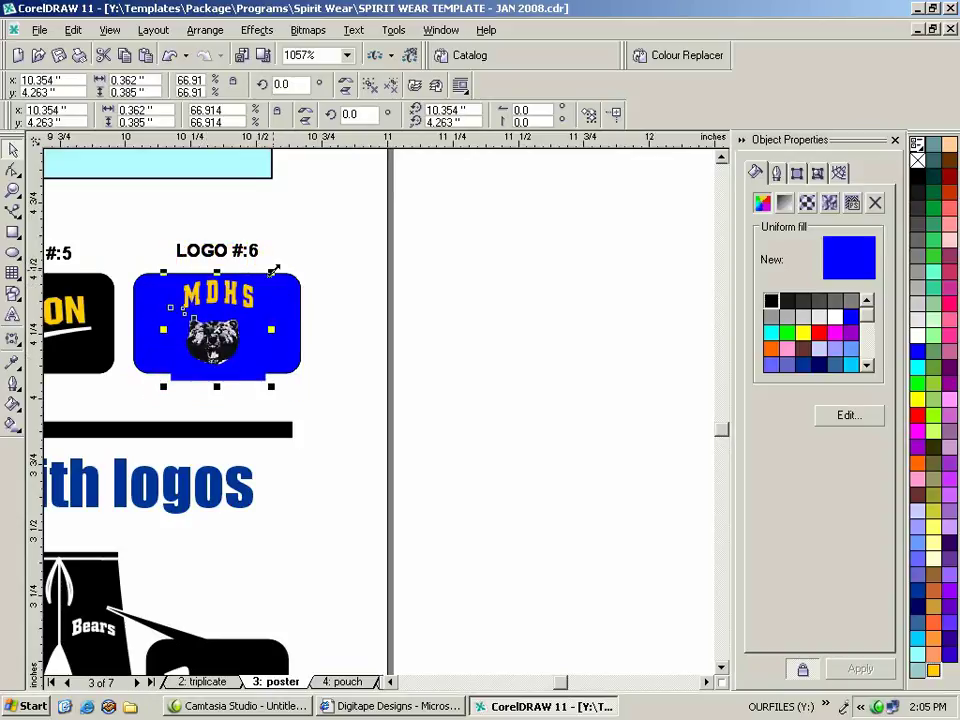
drag(273, 270, 248, 297)
drag(205, 374, 215, 358)
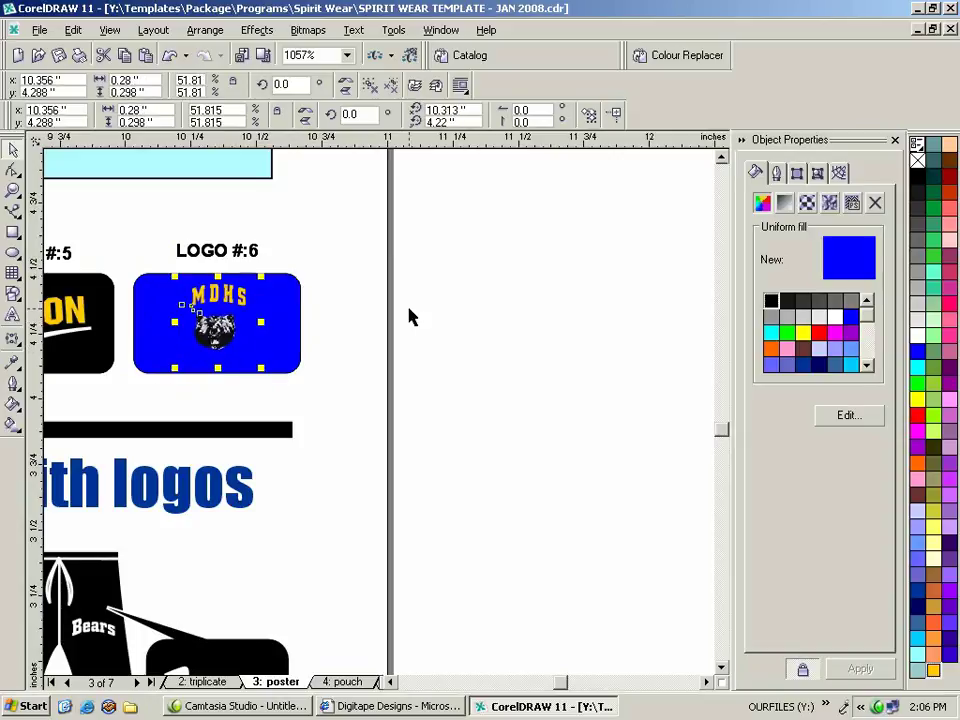
click(597, 340)
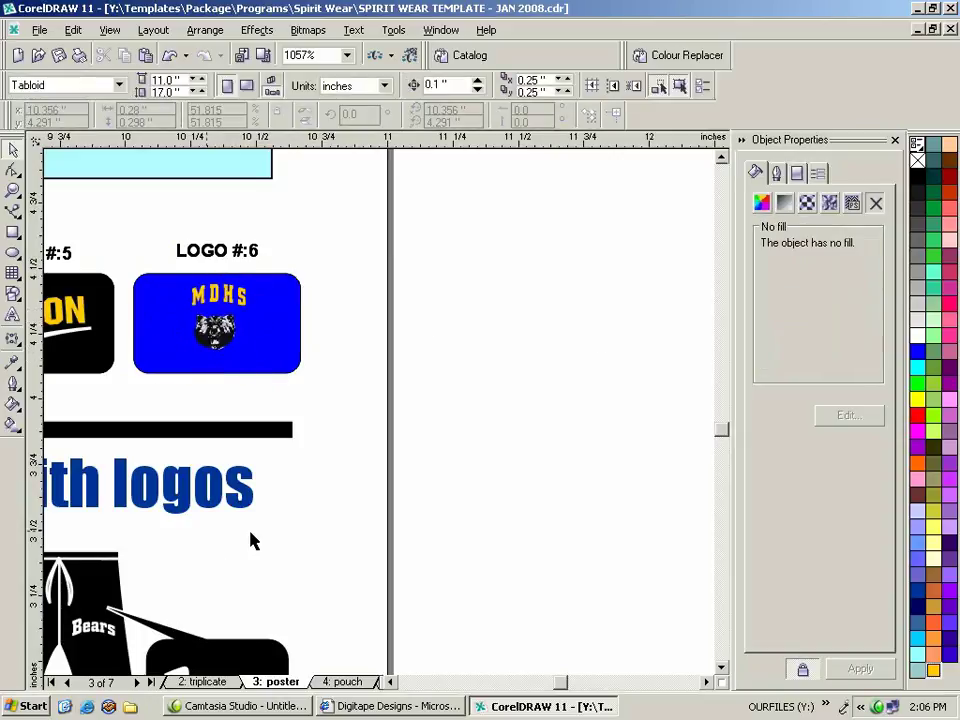
Review the pouch page and the table printout #1 page for artwork that needs customizing.
key(F3)
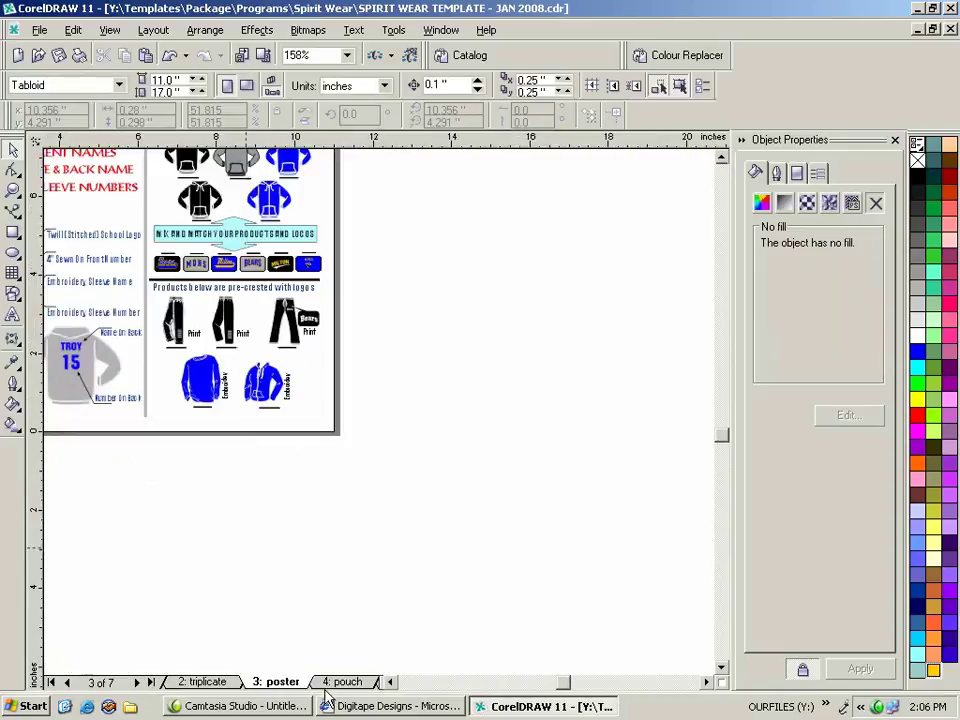
double_click(334, 688)
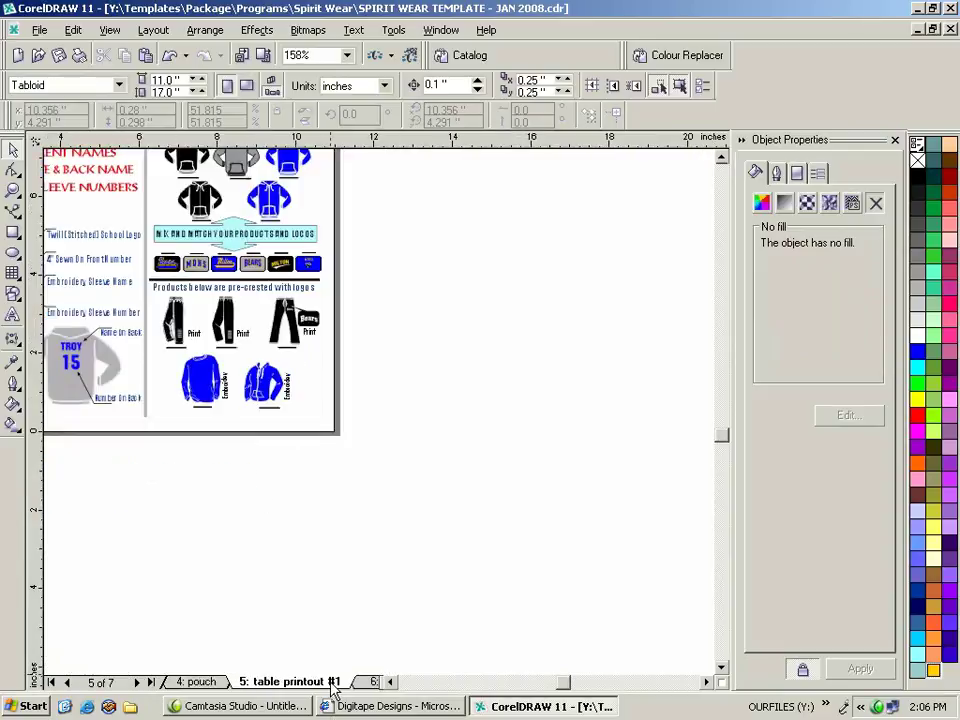
click(194, 683)
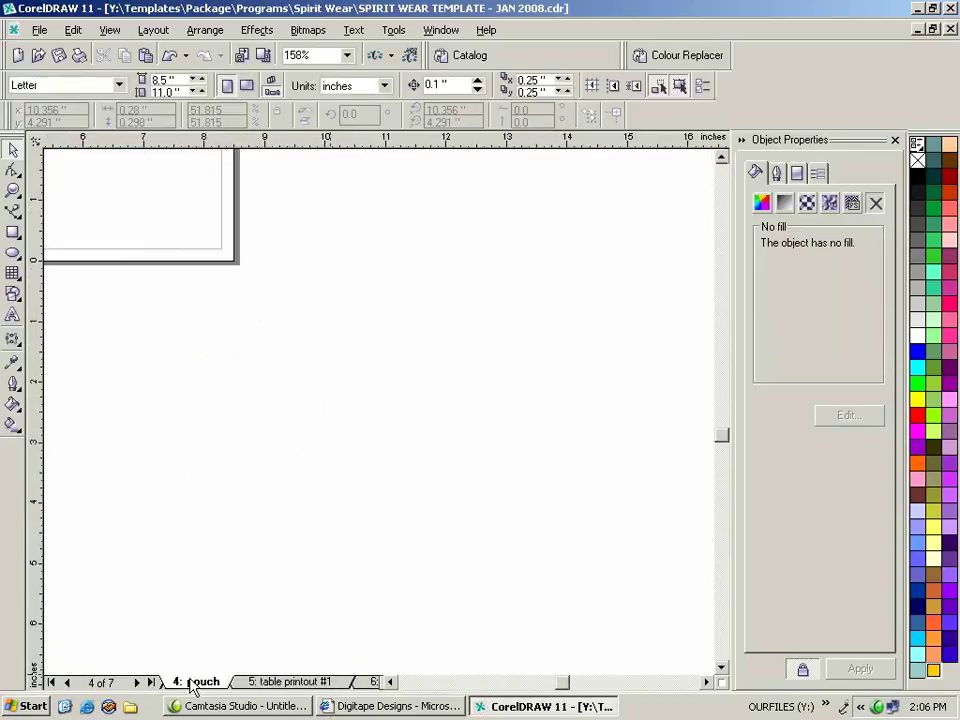
key(F3)
key(F3)
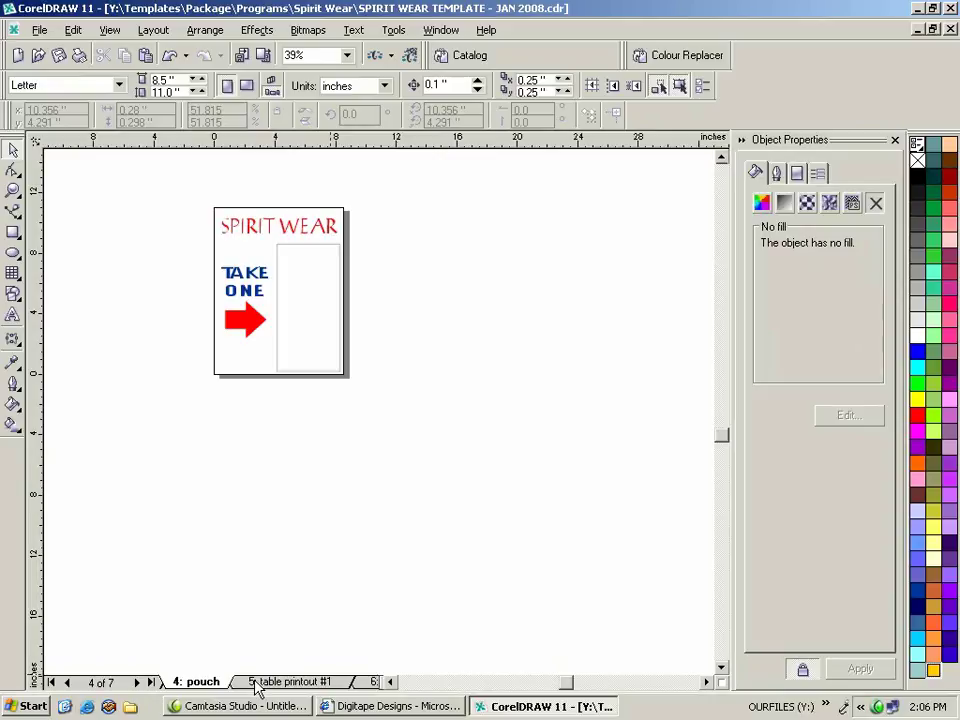
click(257, 683)
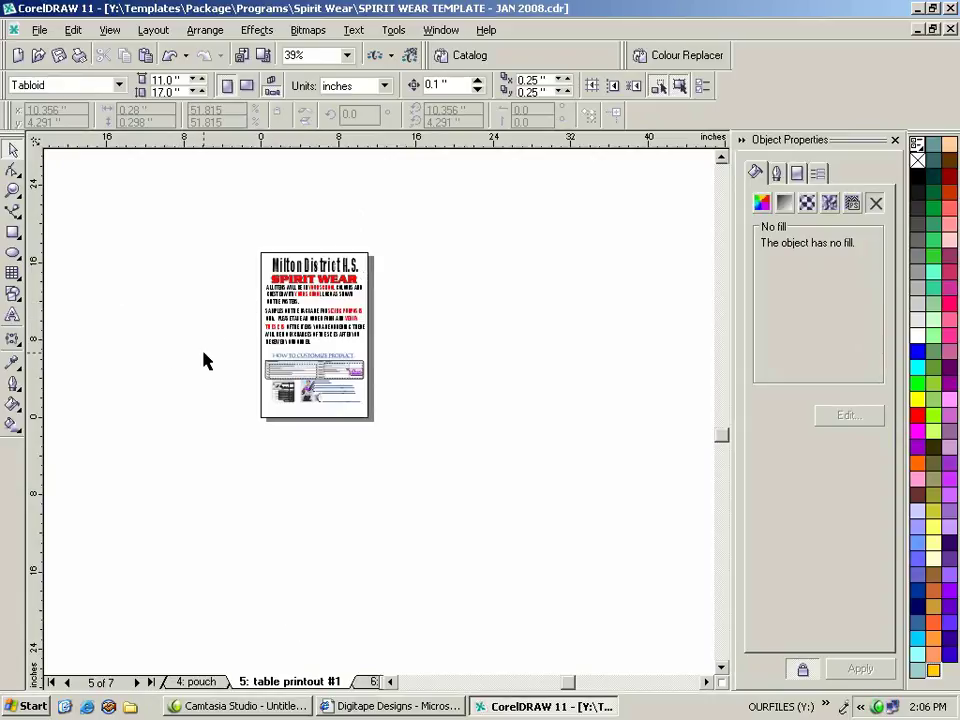
key(F3)
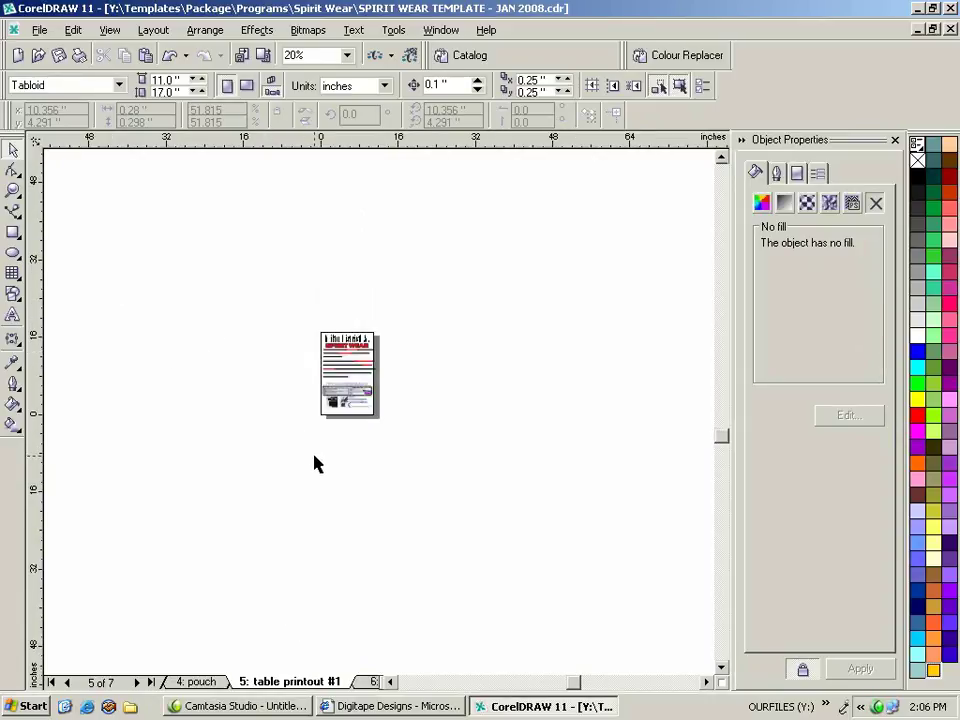
click(13, 190)
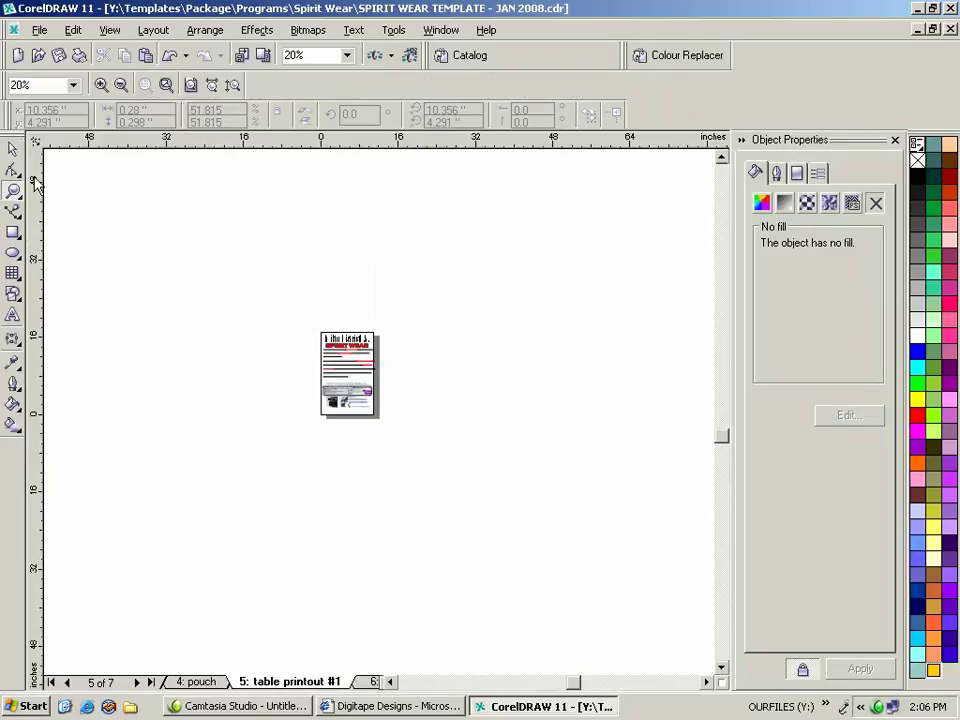
drag(301, 311, 414, 437)
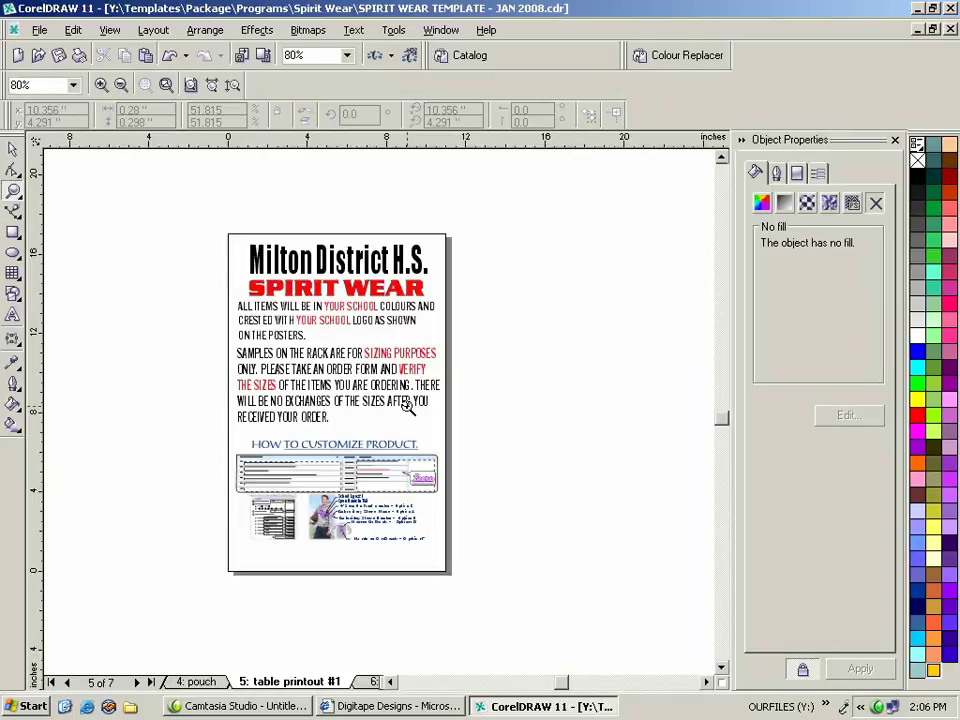
On page 6, the second table printout, select the old product panels for items #1 to #10.
click(371, 682)
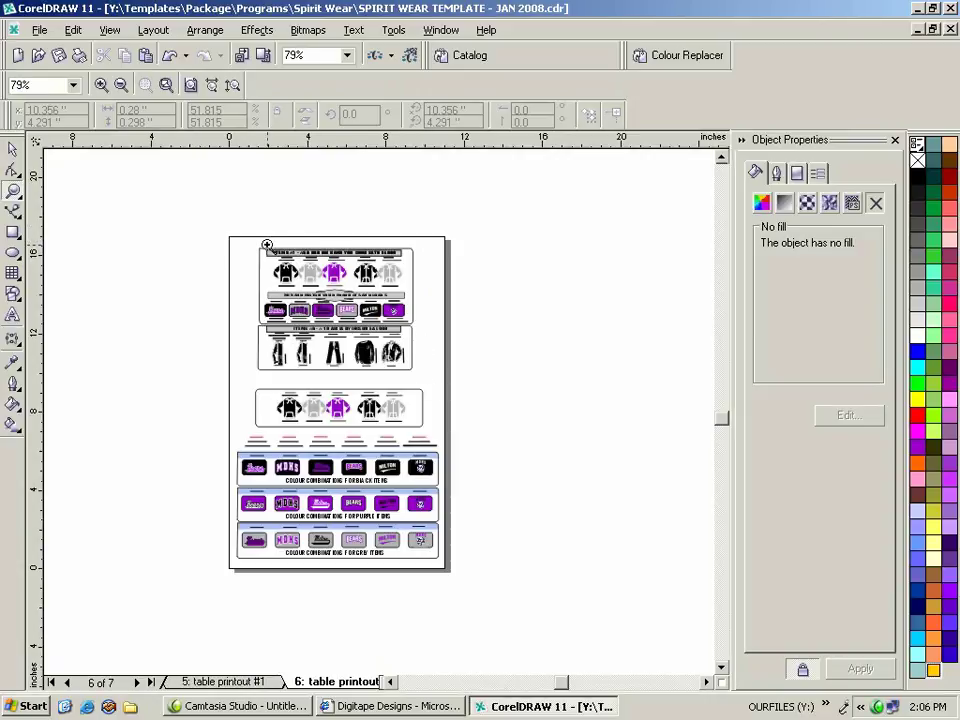
click(347, 297)
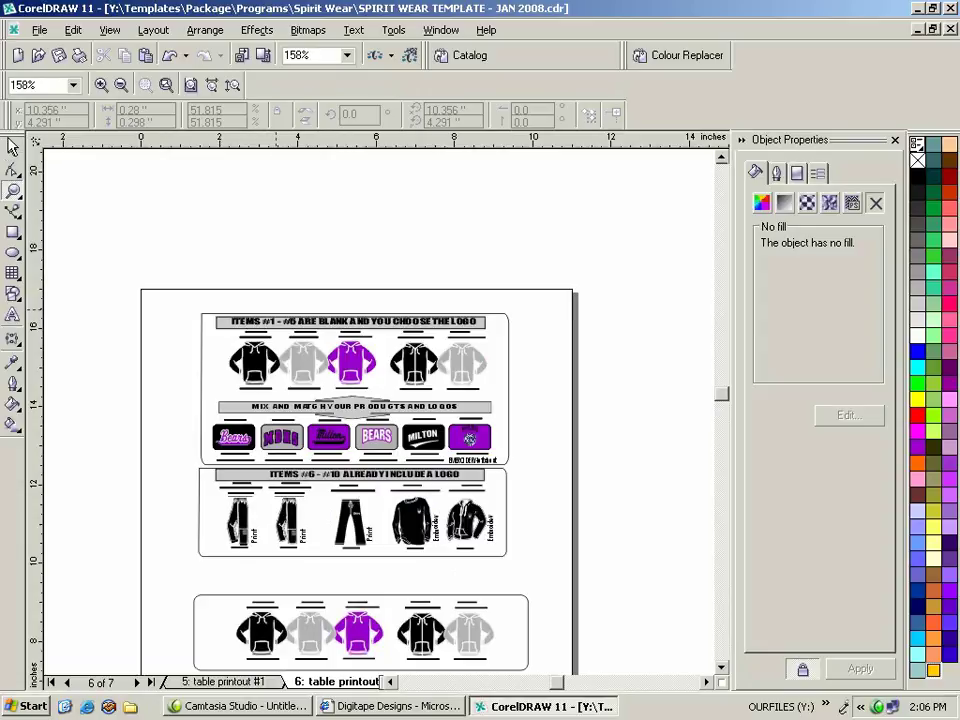
click(13, 148)
drag(166, 300, 537, 571)
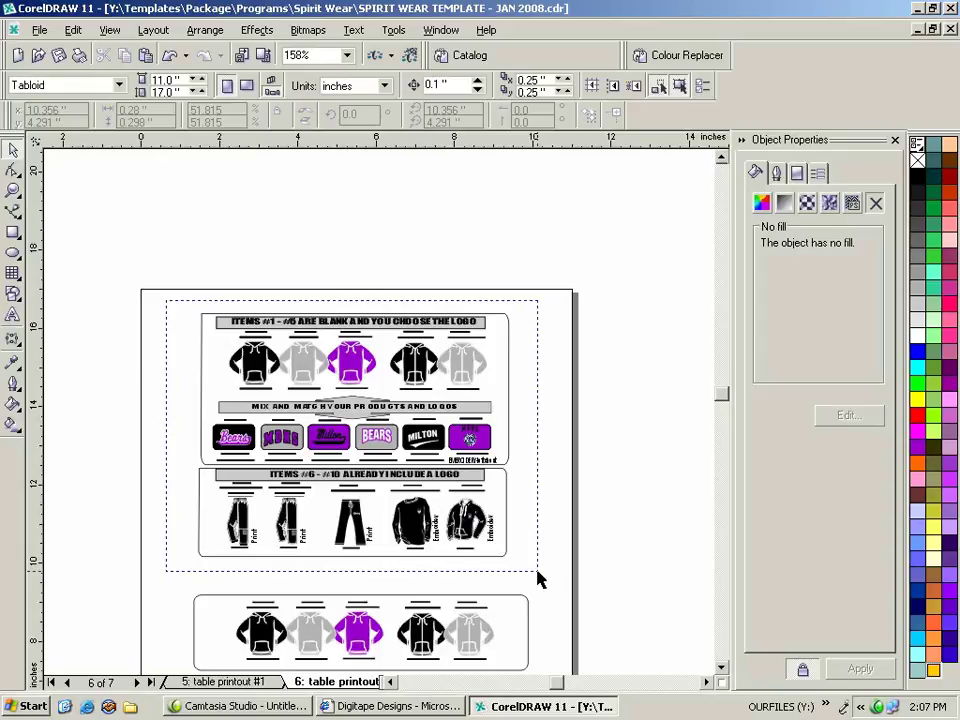
drag(537, 572, 537, 572)
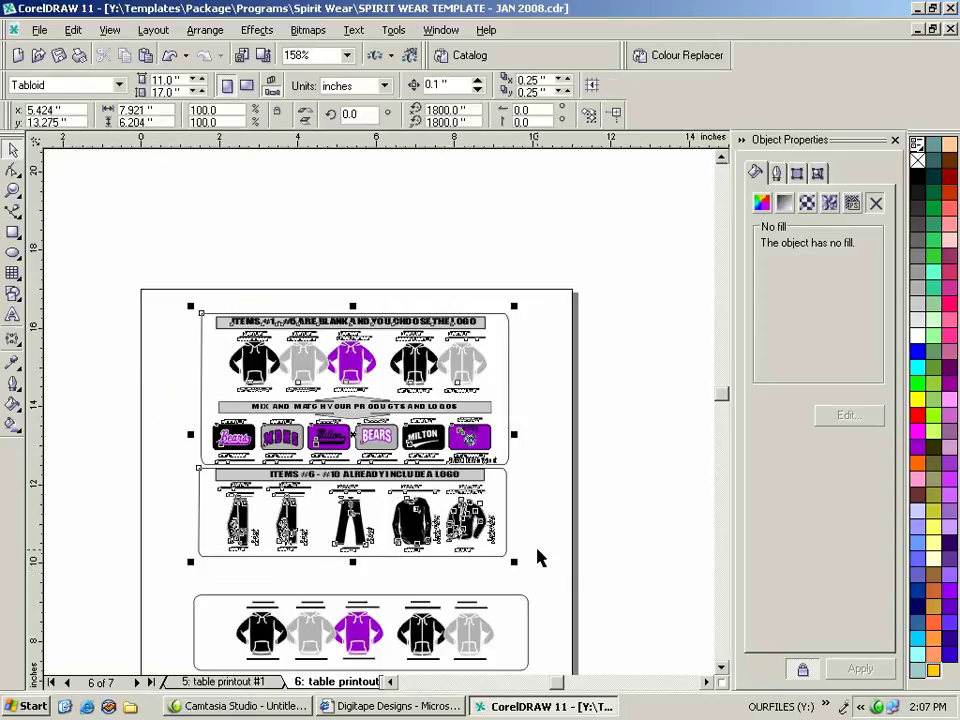
On the Order Form page, select the whole items #1–#5 panel with its logo row and frame, and copy it.
click(52, 682)
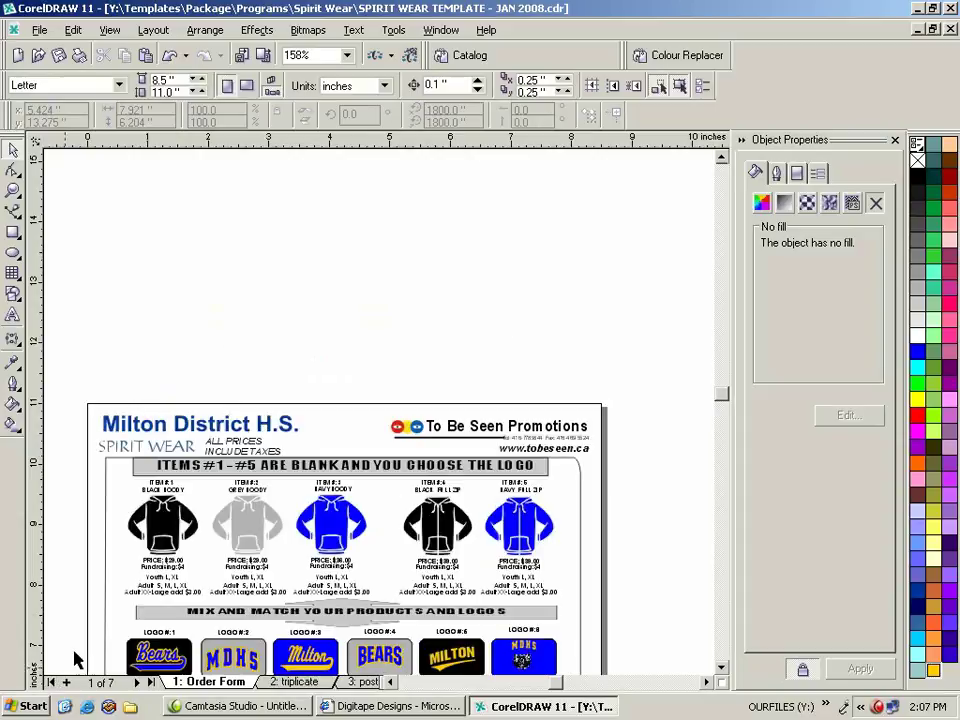
click(721, 667)
click(721, 667)
click(721, 667)
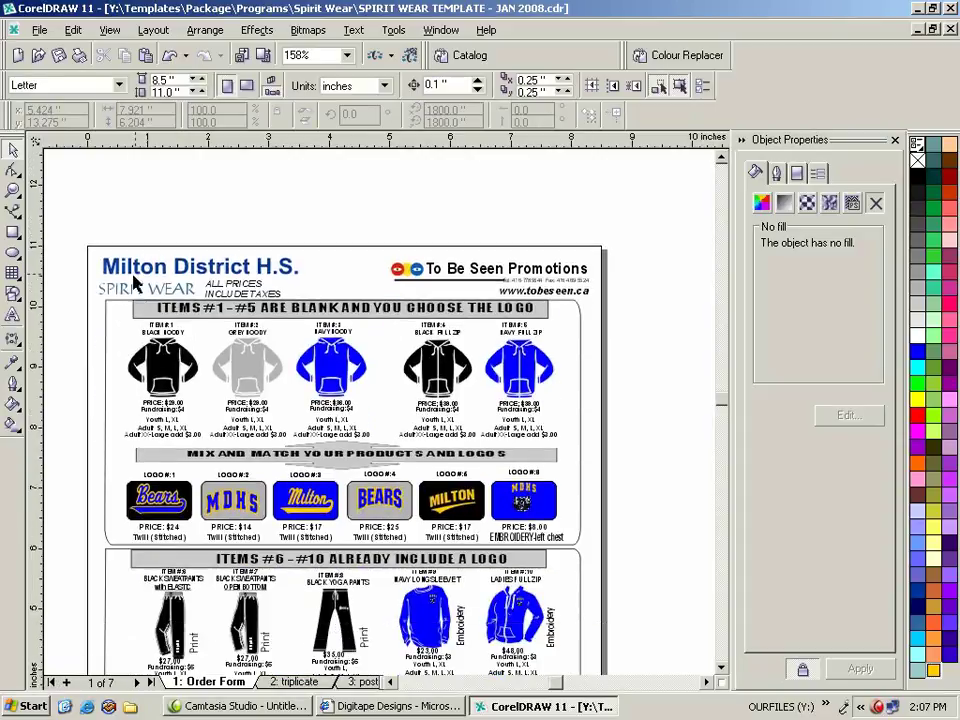
drag(74, 297, 589, 553)
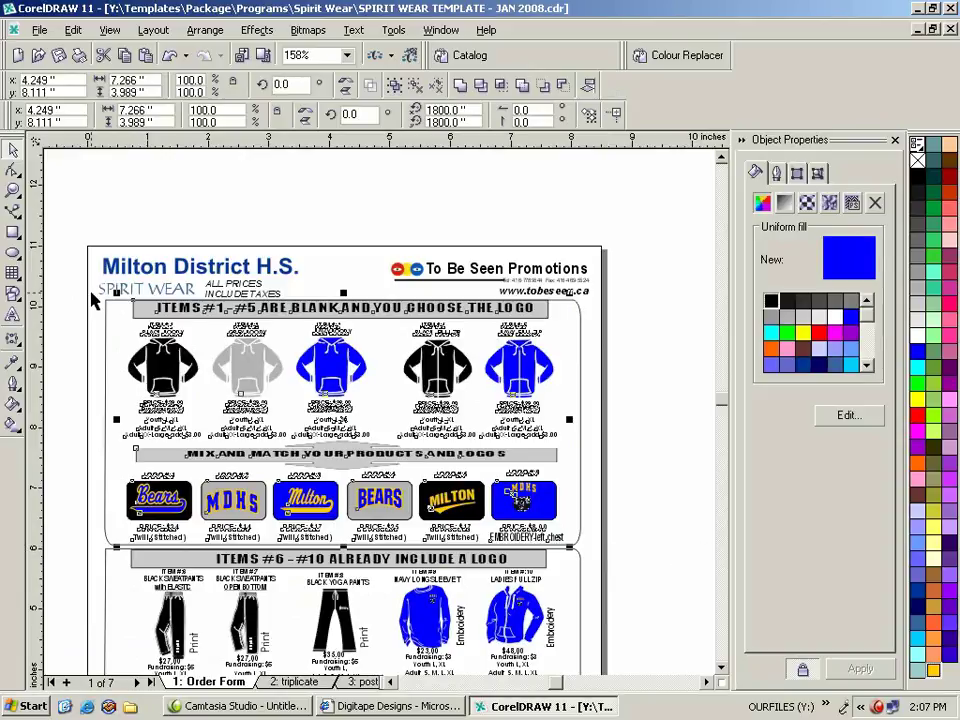
drag(73, 296, 668, 562)
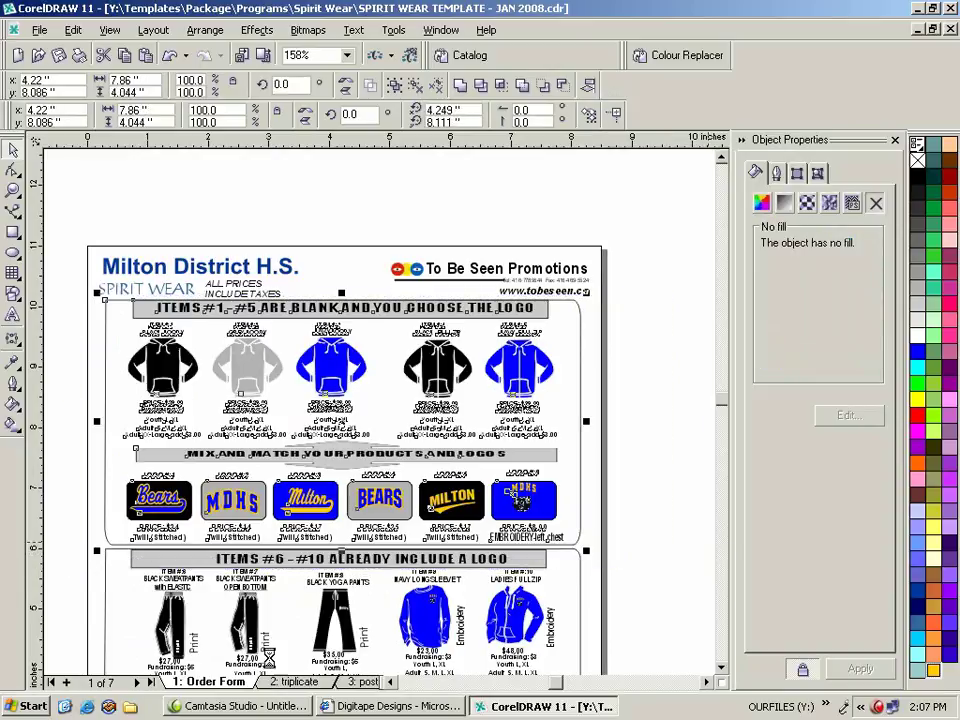
Delete the old purple product panels for items #1 to #10 from page 6, the second table printout.
click(139, 682)
click(141, 682)
click(141, 682)
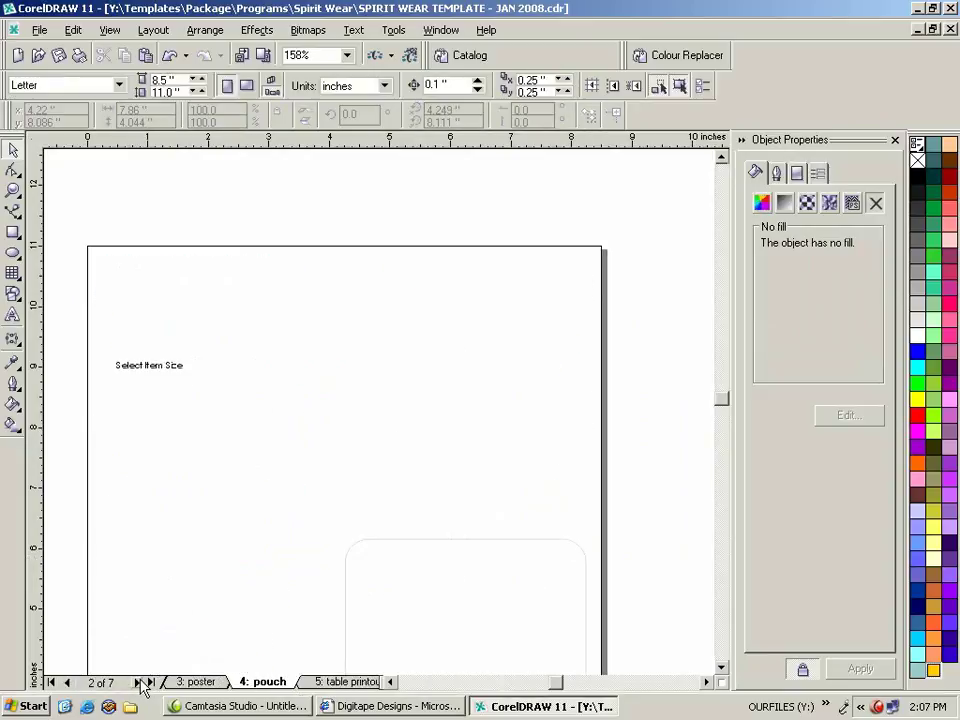
click(141, 682)
click(141, 682)
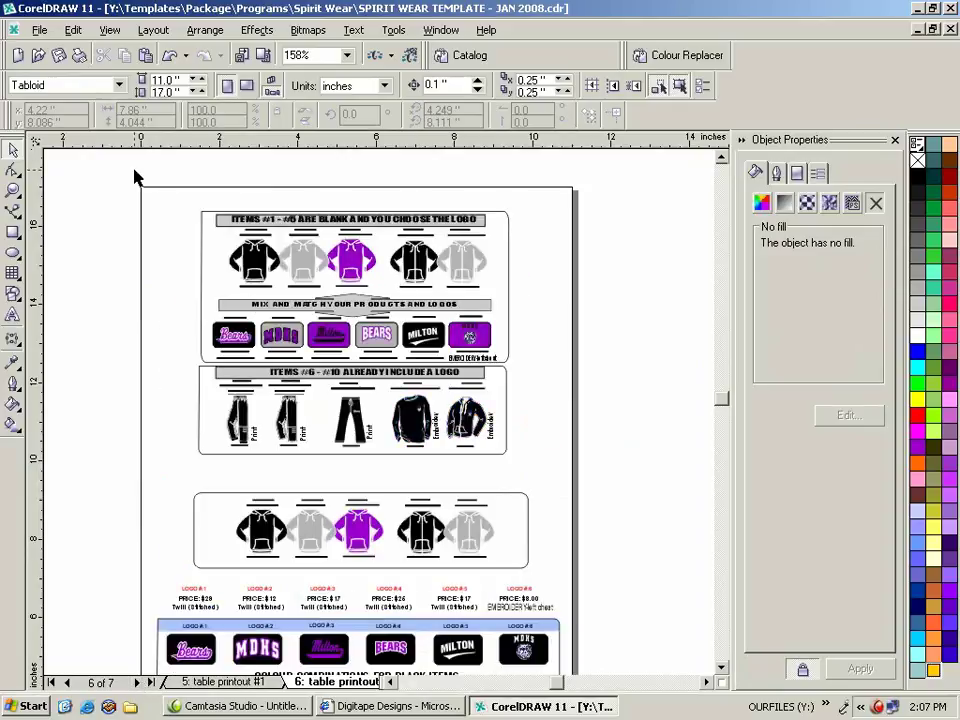
drag(181, 199, 567, 484)
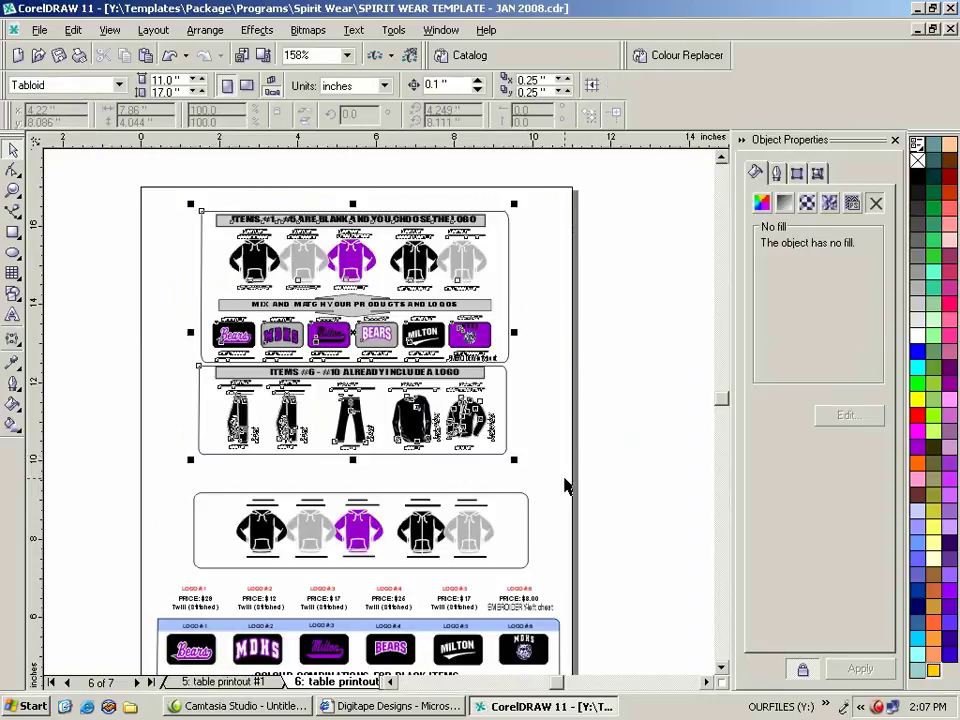
key(Delete)
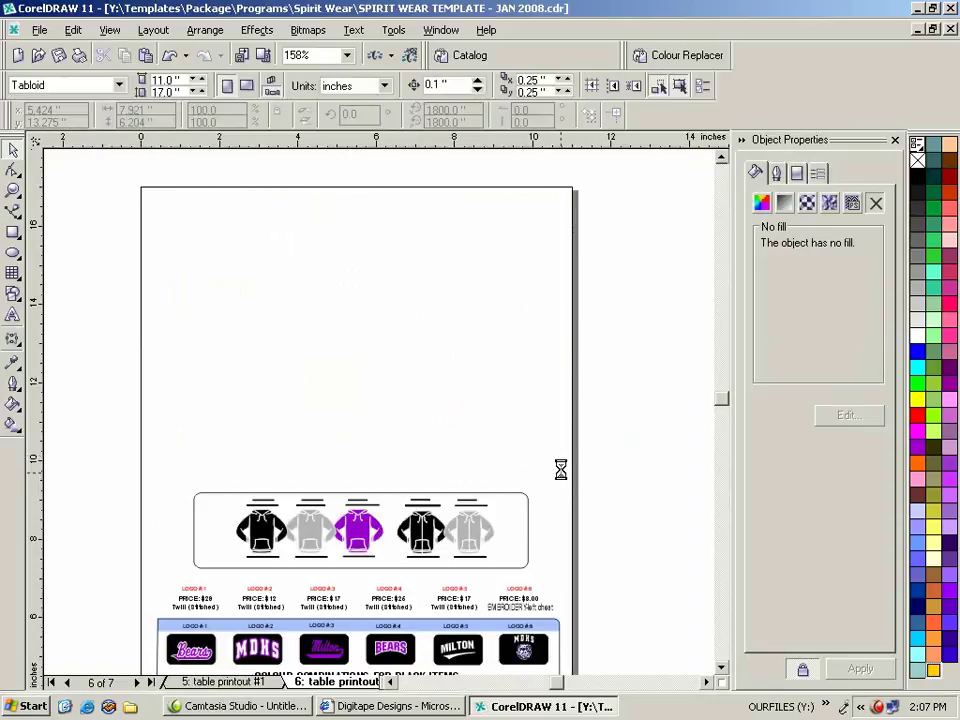
Try pasting the copied items #1–#5 panel onto page 6, and undo the paste along with the deletion of the old panels.
key(ctrl+z)
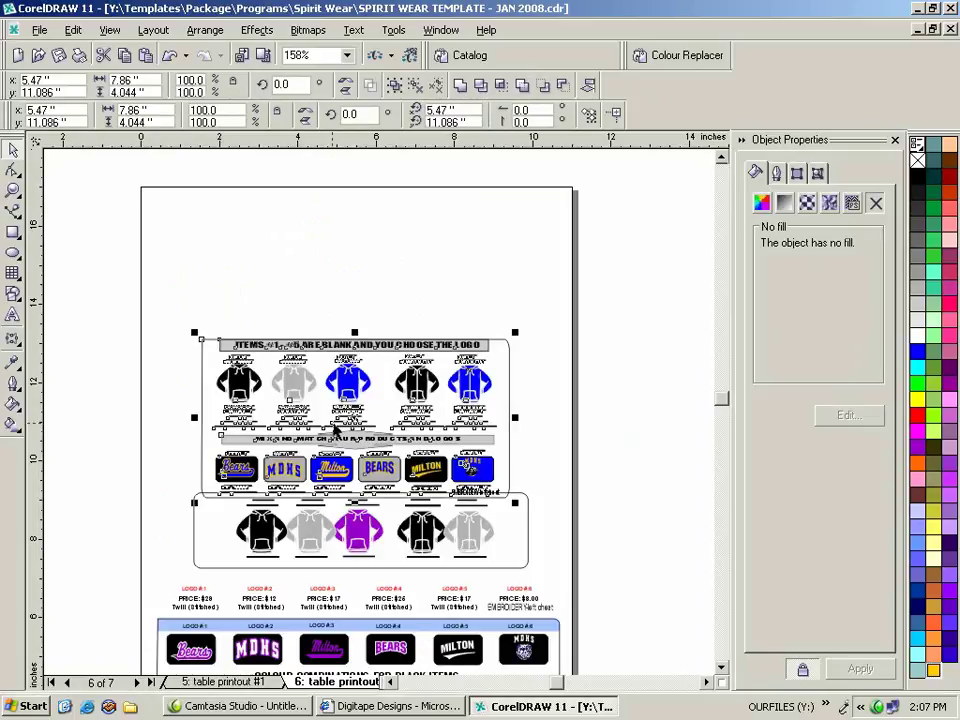
key(Delete)
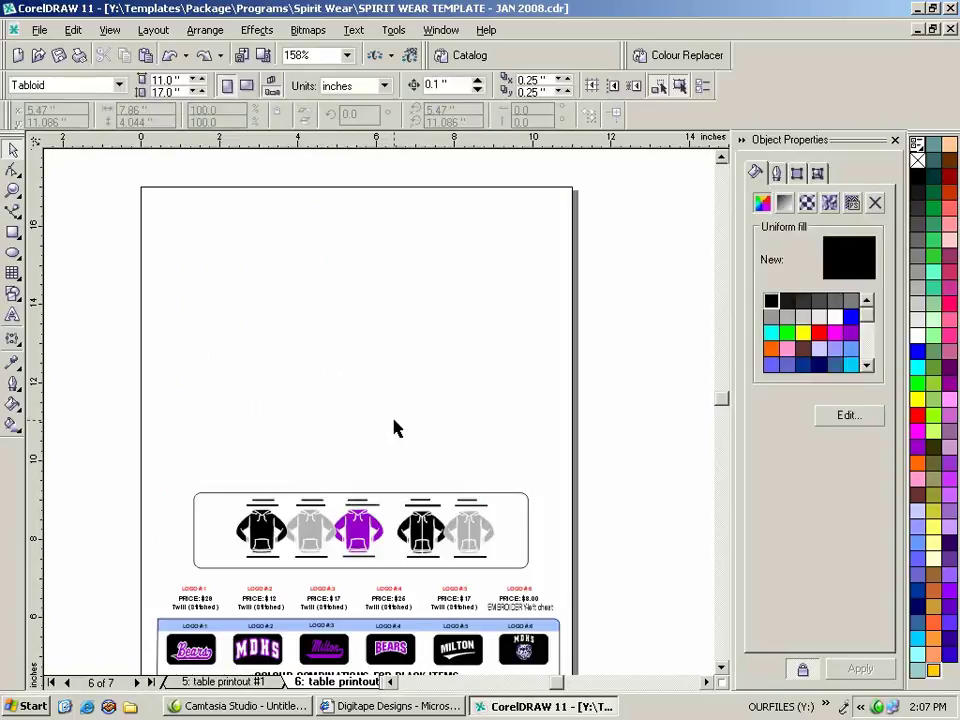
key(ctrl+z)
key(ctrl+z)
key(ctrl+z)
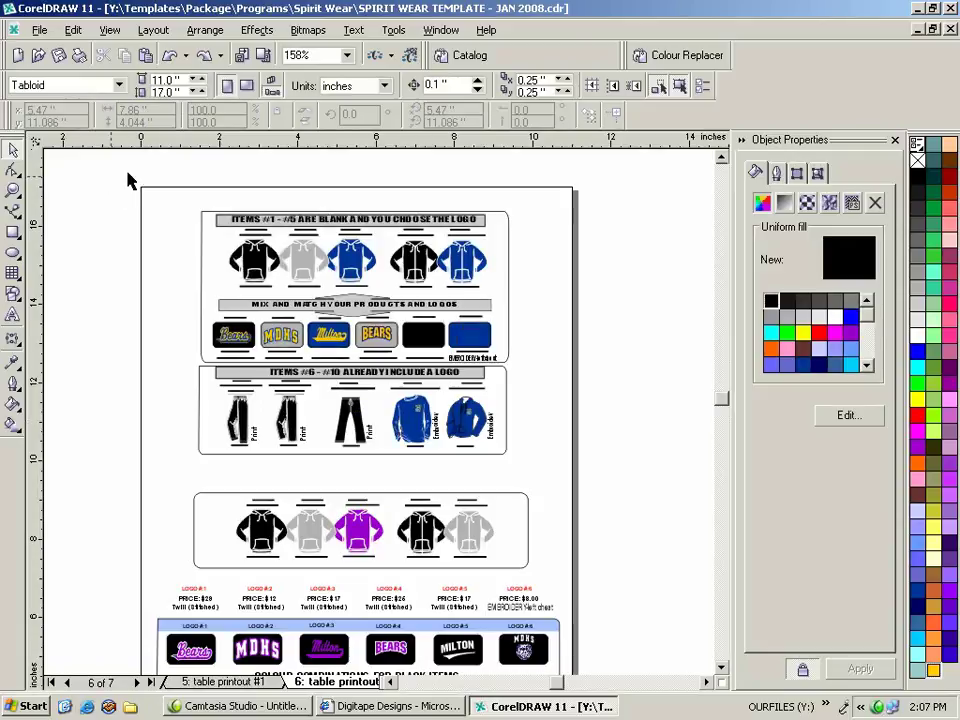
Delete both upper product panels, items #1–#5 and items #6–#10, from page 6.
drag(190, 205, 538, 470)
key(Delete)
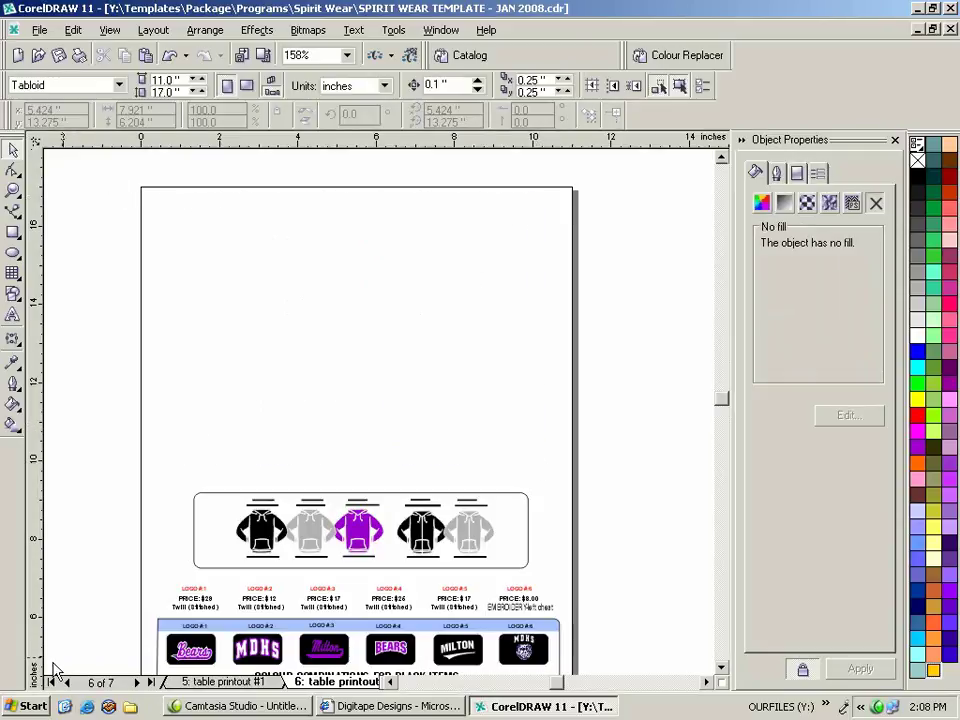
On the Order Form page, select and copy both product panels, items #1–#5 with the logo row and items #6–#10.
click(51, 682)
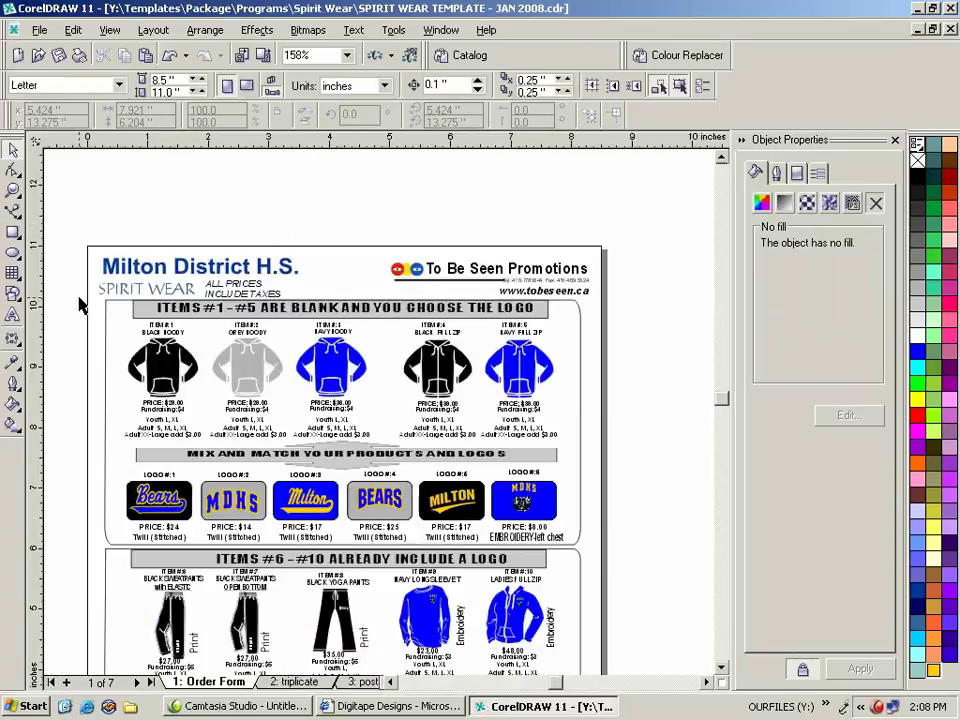
click(721, 669)
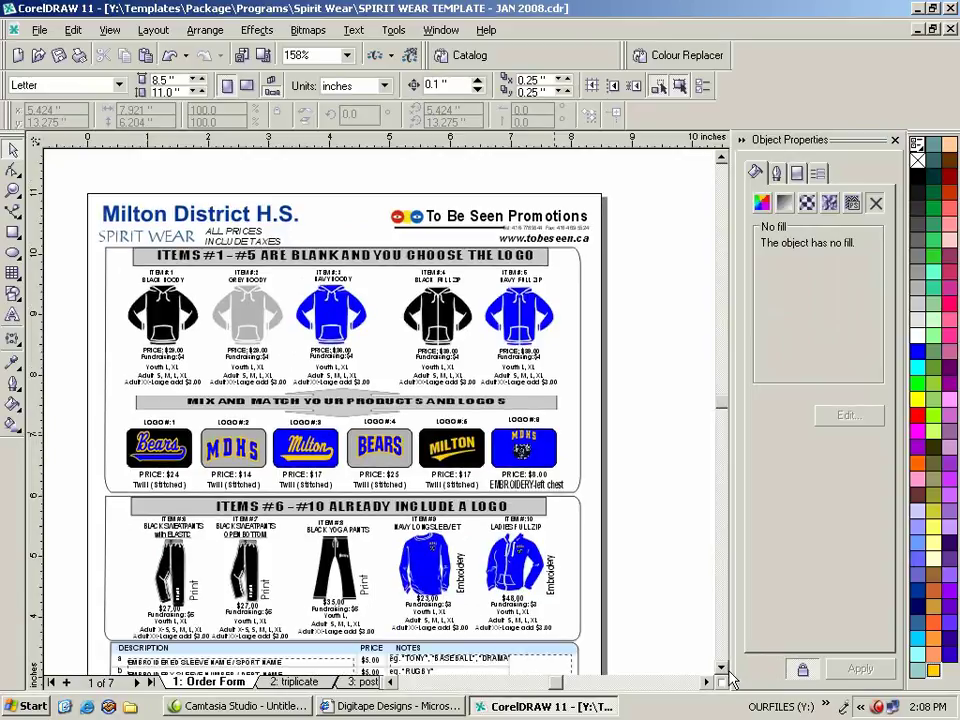
click(721, 669)
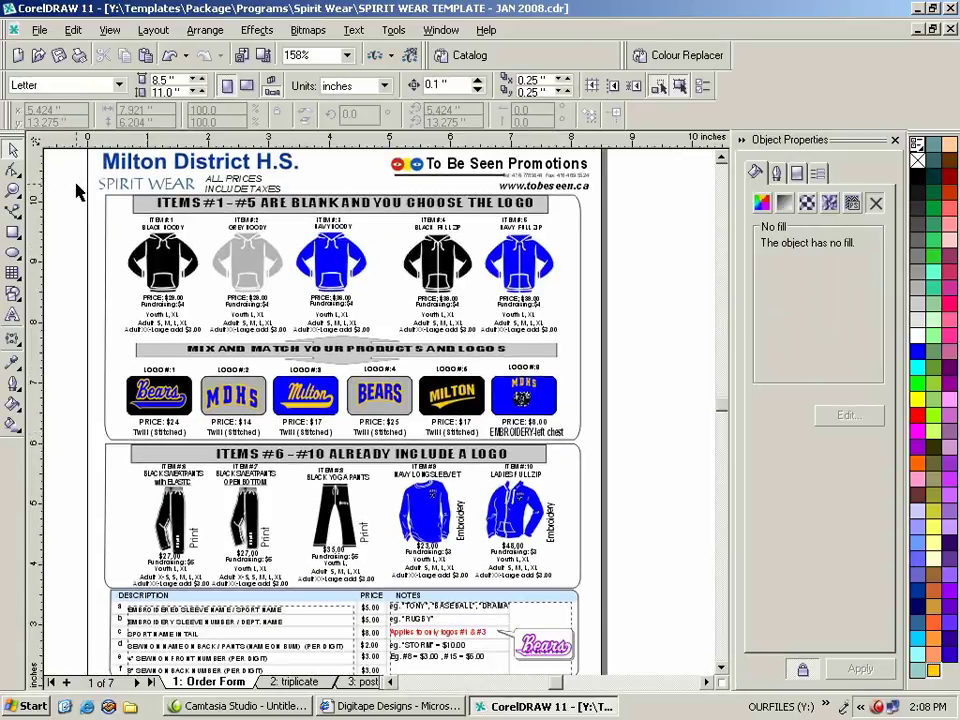
drag(71, 188, 641, 592)
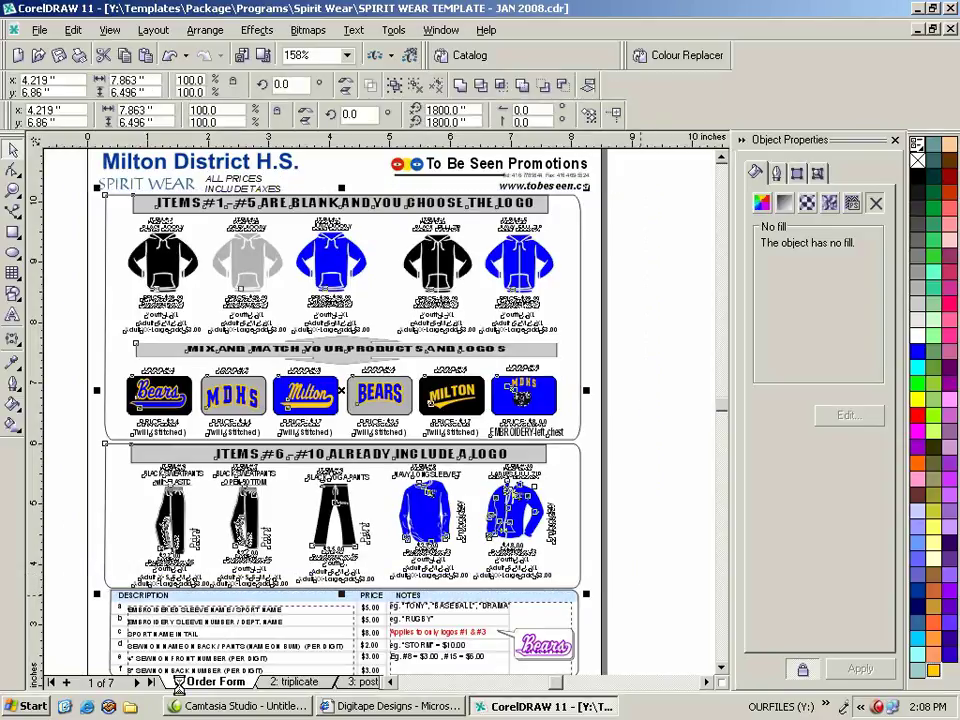
Paste the copied items #1–#10 panels onto page 6 and move them up into the empty area above the hoody frame.
click(135, 682)
click(135, 682)
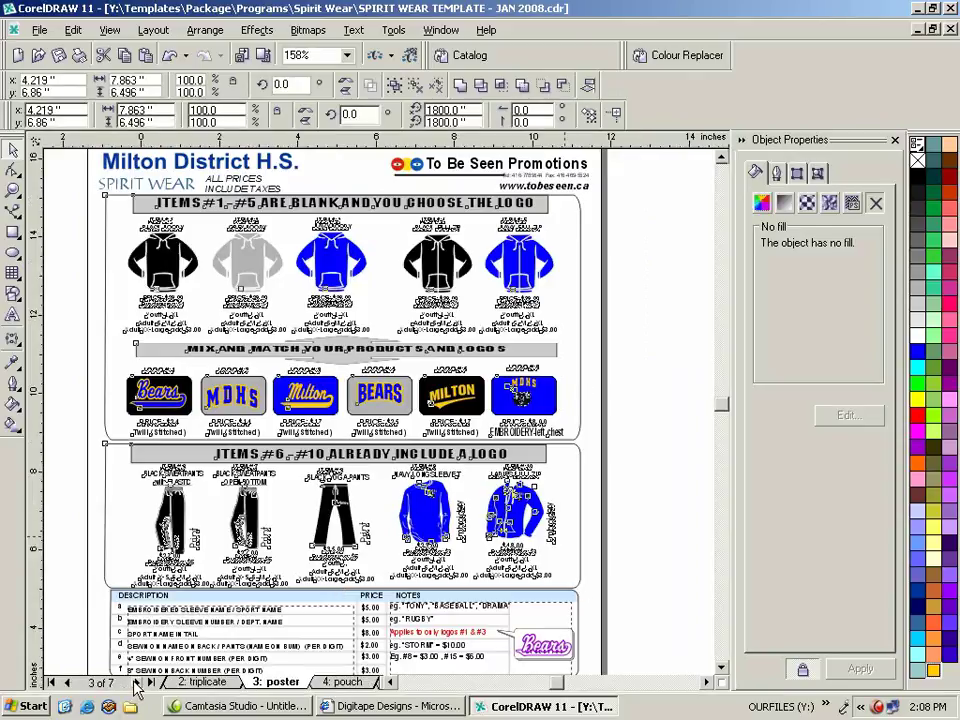
click(137, 682)
click(135, 682)
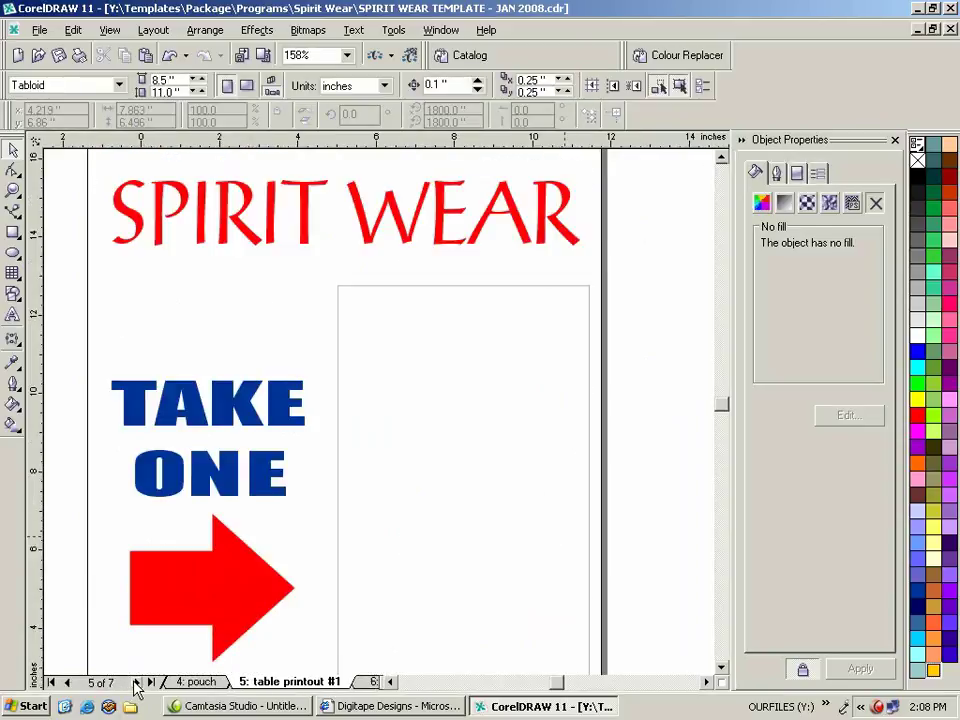
click(136, 682)
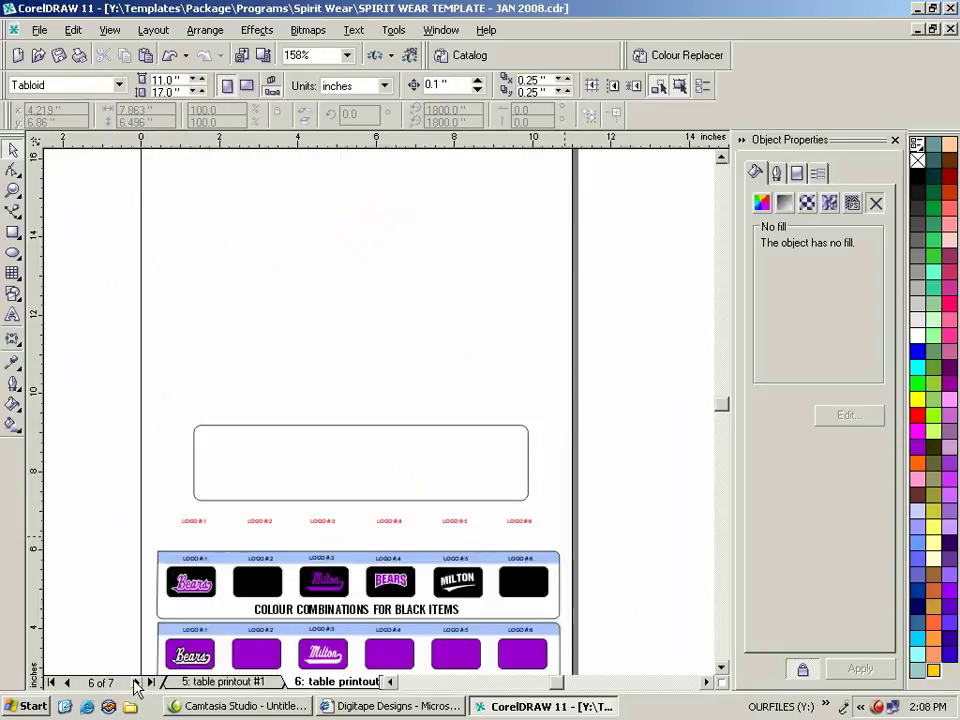
click(721, 158)
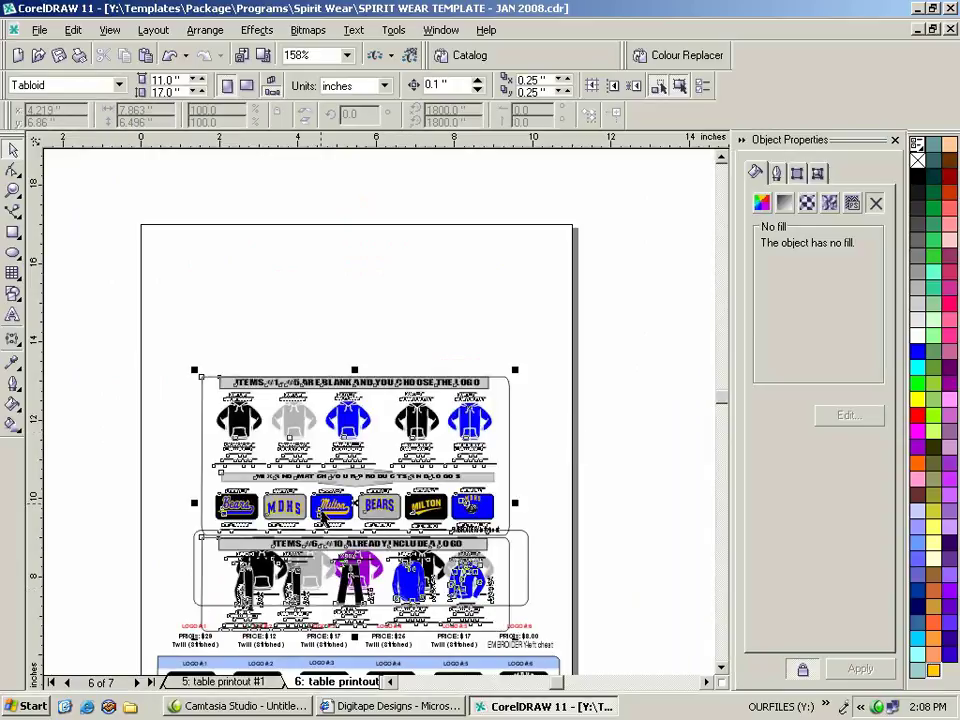
click(325, 512)
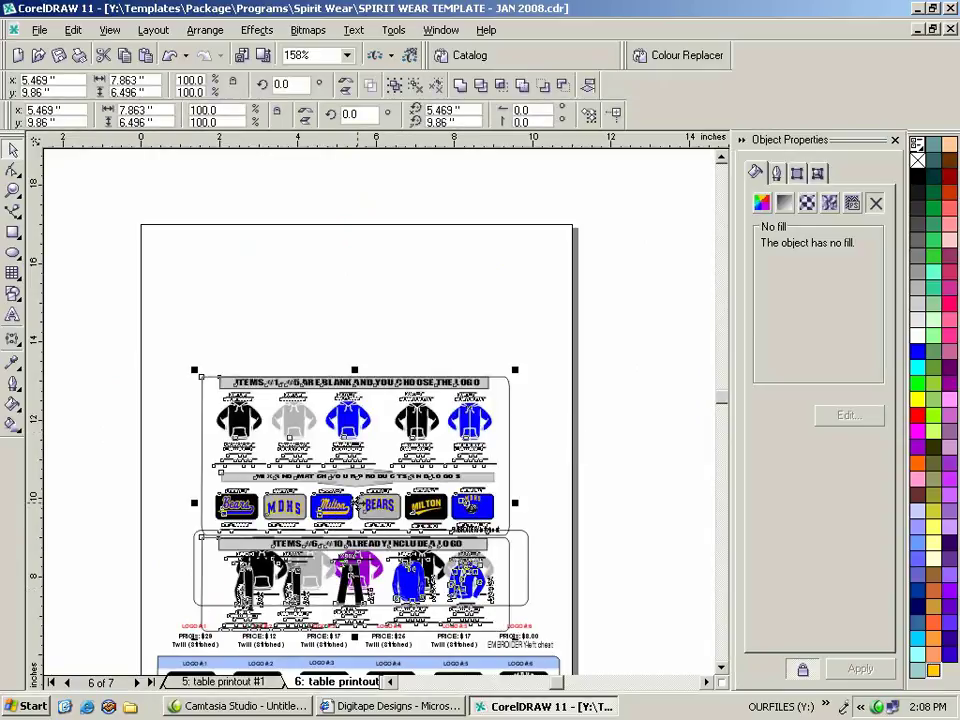
drag(357, 502, 360, 377)
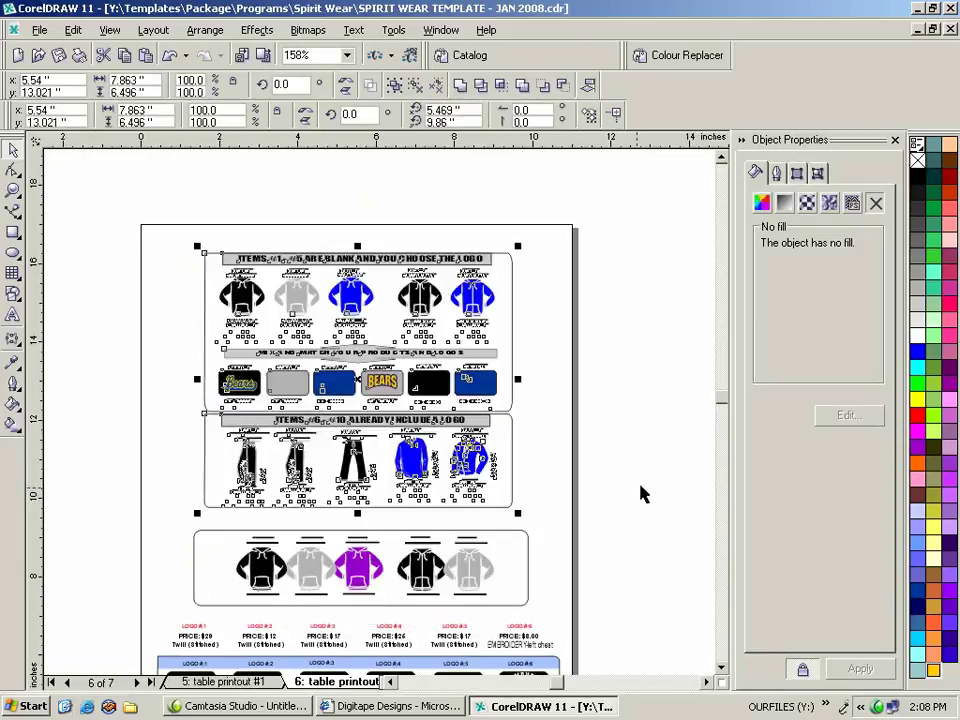
click(640, 493)
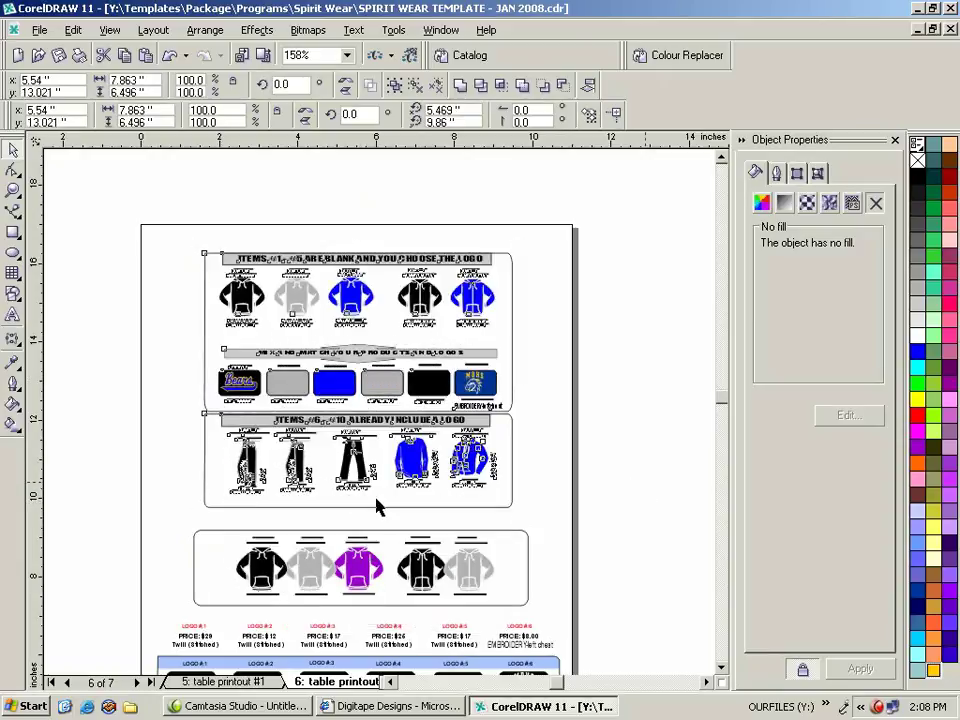
Delete the "Fundraising: $4" lines under items #1 to #5 in the upper panel on page 6.
click(12, 189)
drag(182, 298, 436, 459)
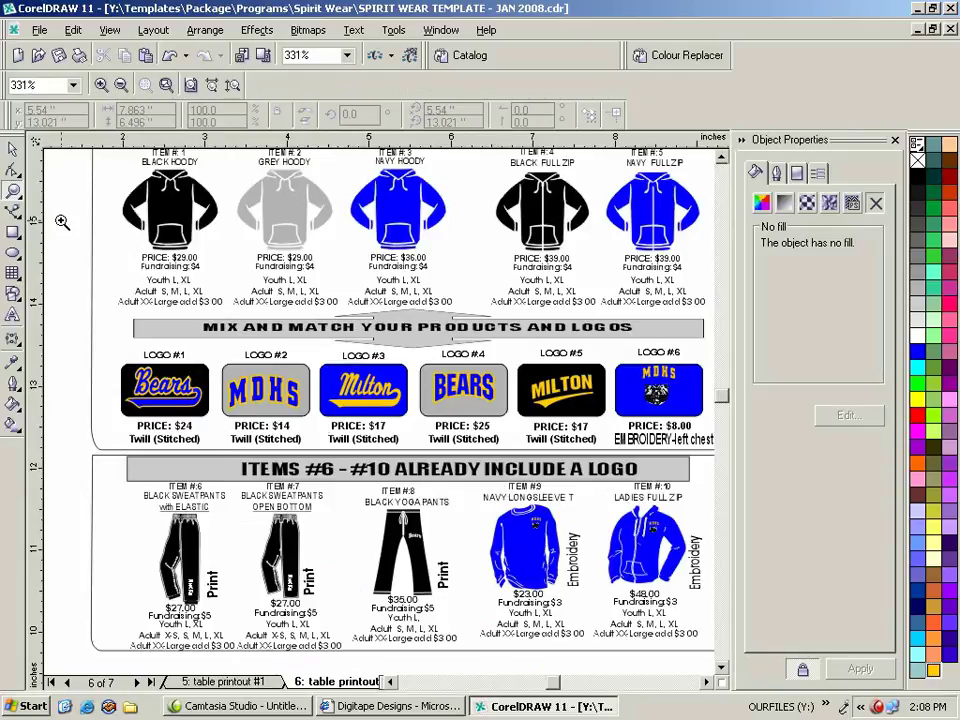
click(13, 149)
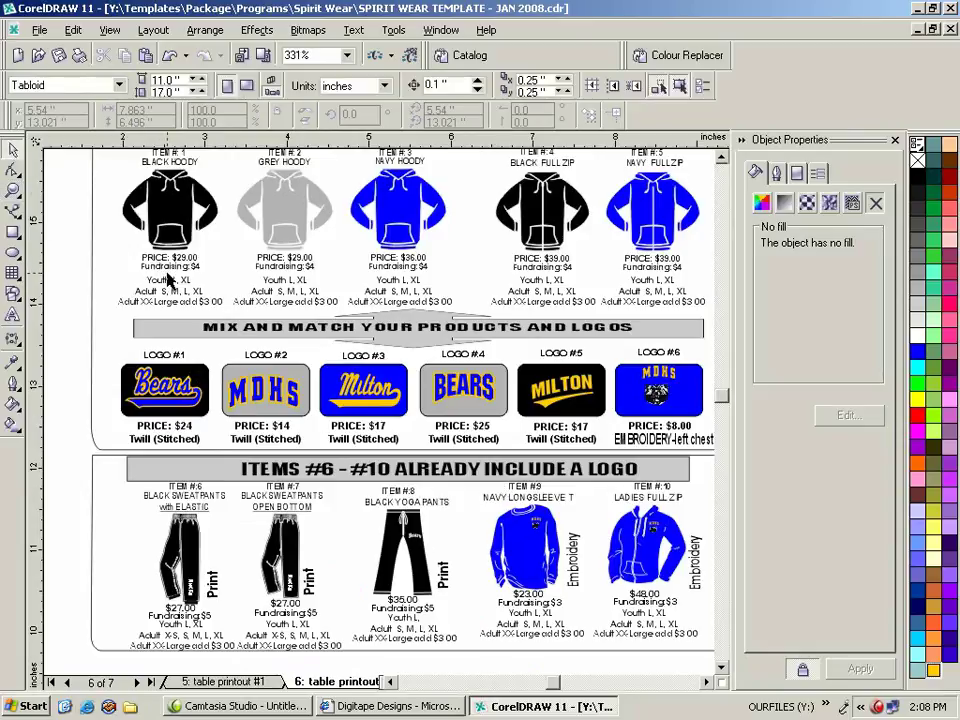
click(166, 277)
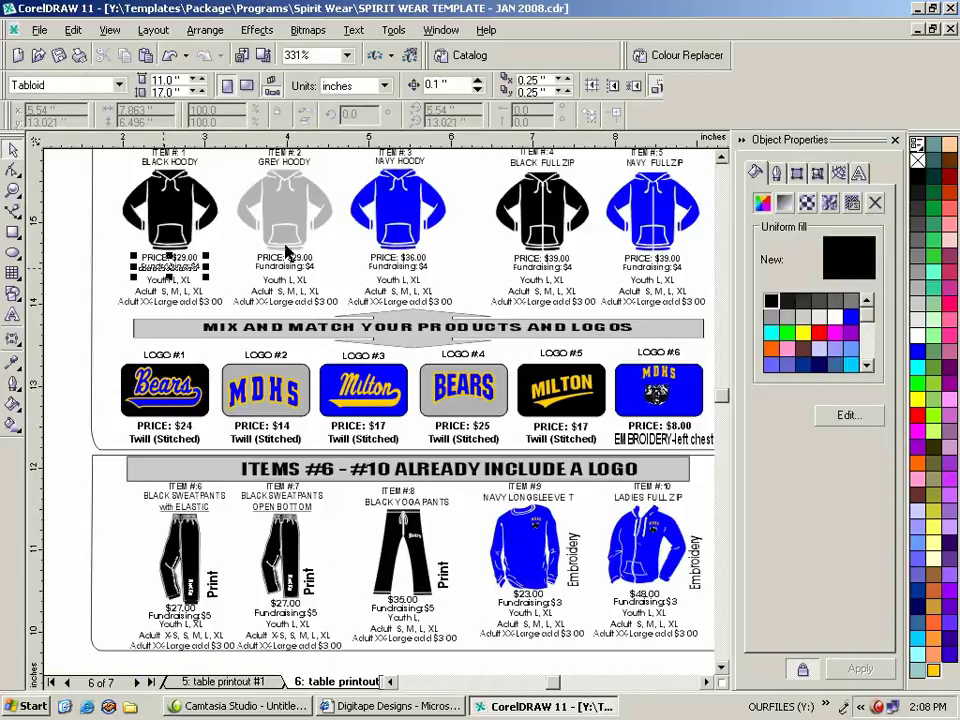
key(Delete)
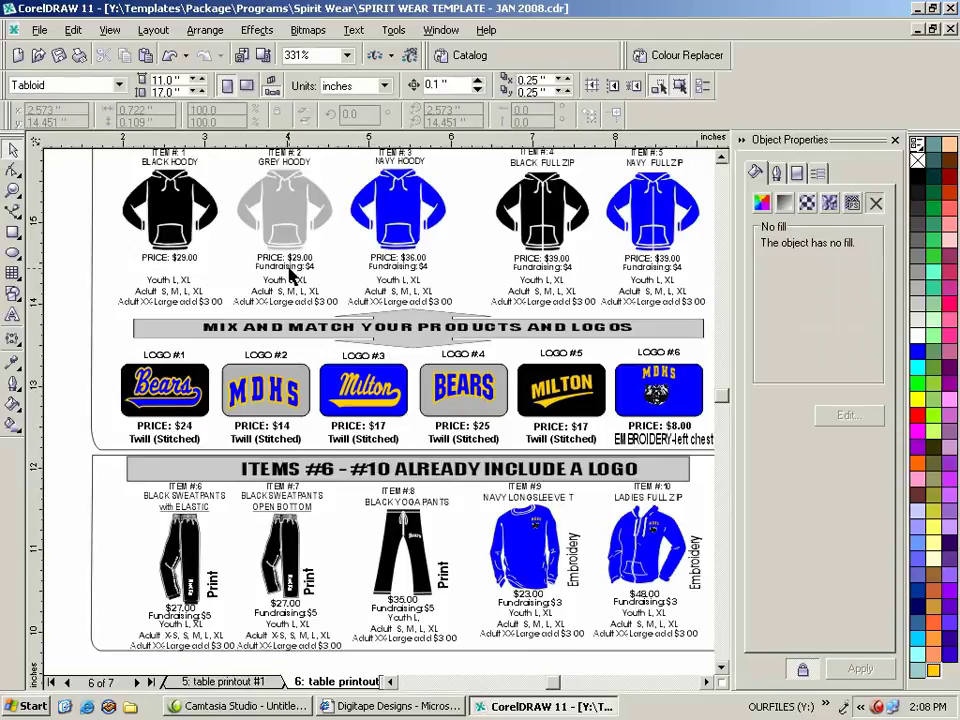
click(289, 268)
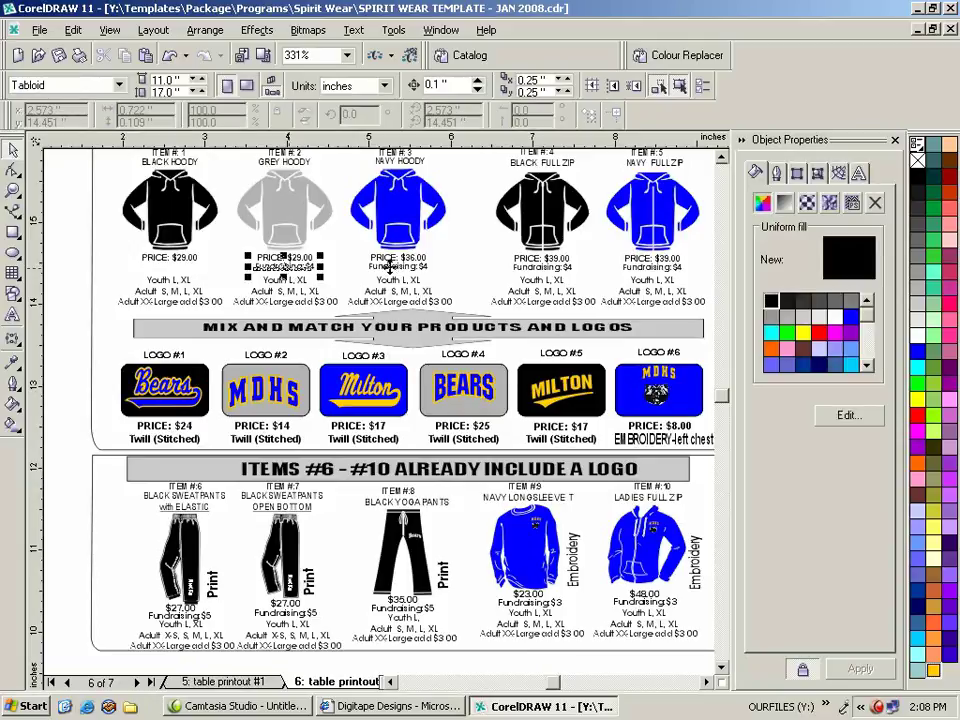
key(Delete)
click(389, 270)
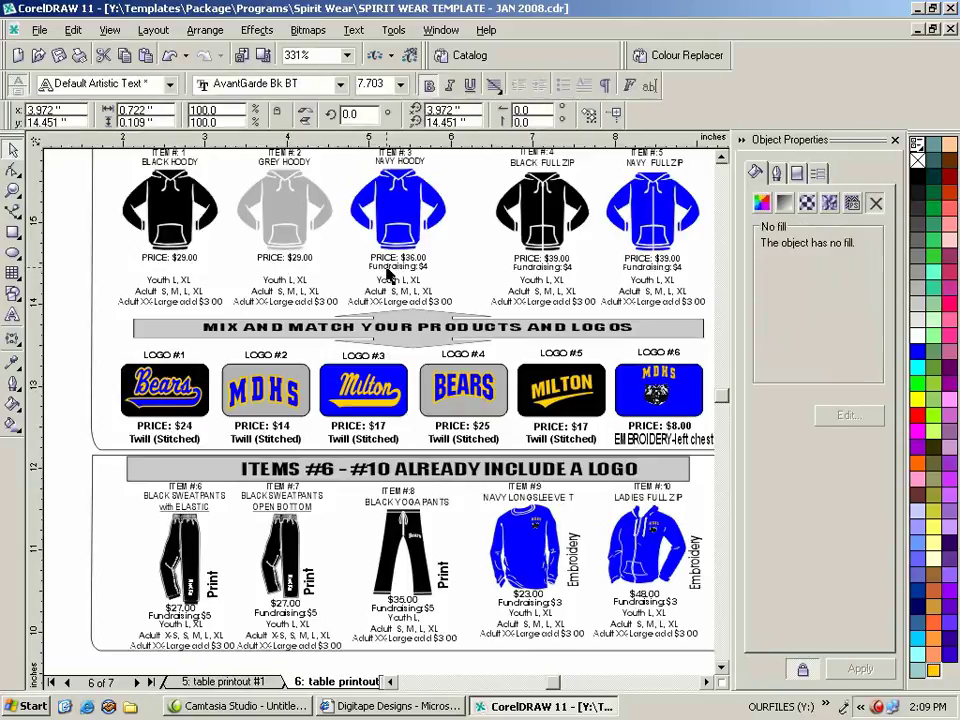
key(Delete)
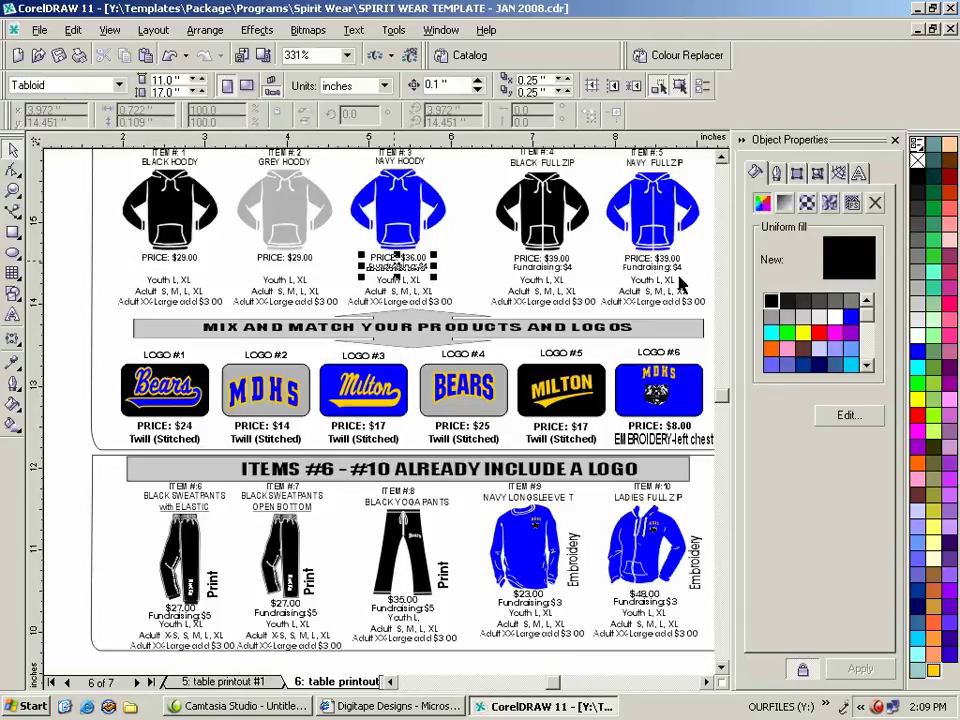
click(541, 267)
key(Delete)
click(652, 267)
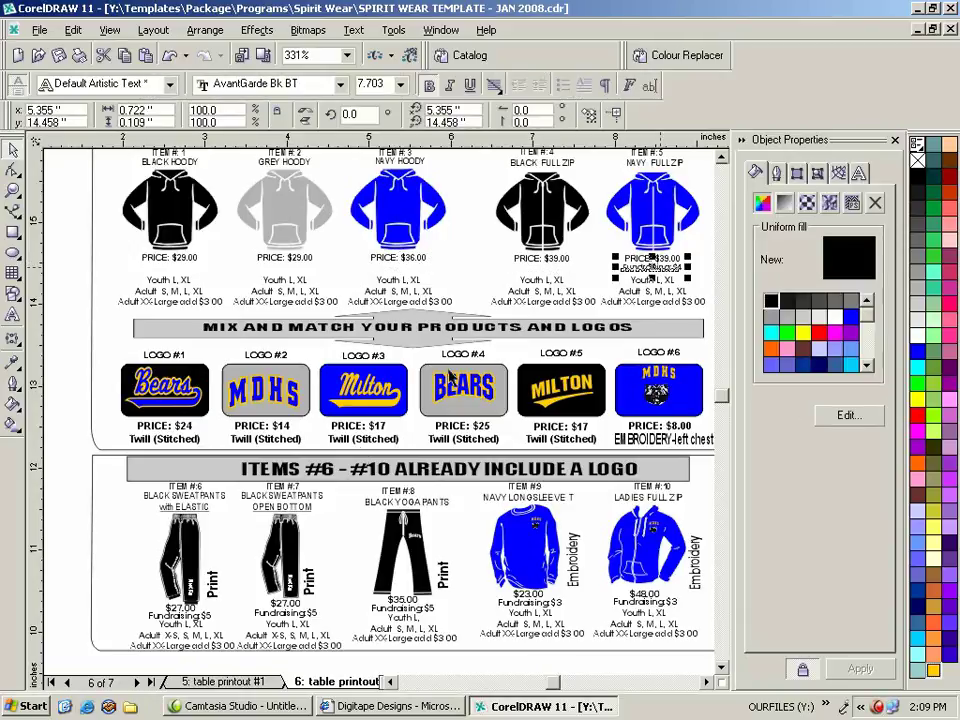
key(Delete)
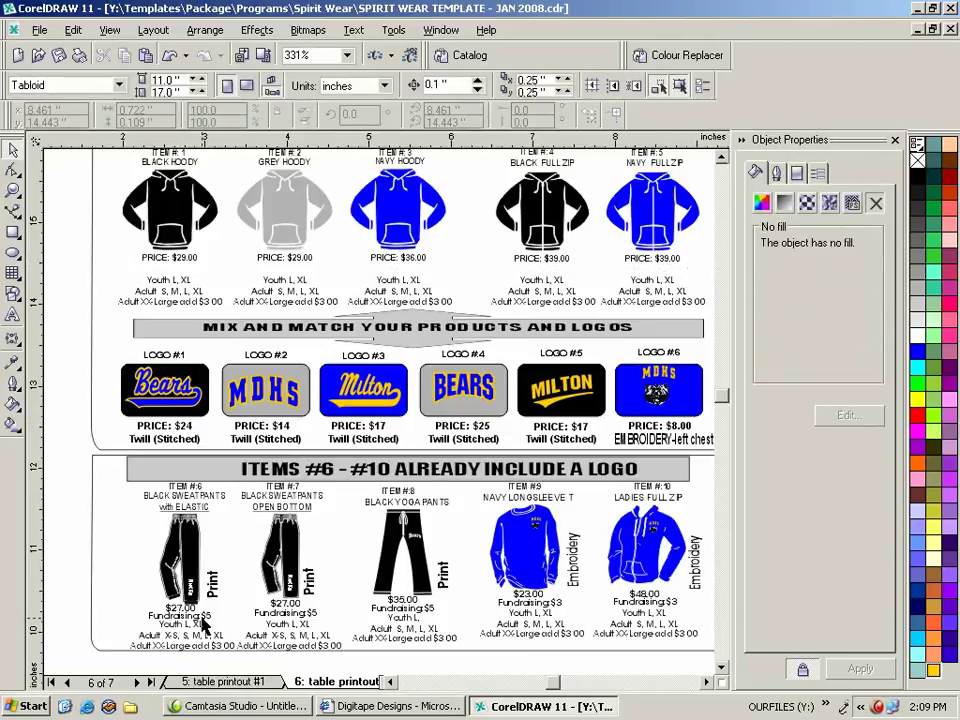
Delete the fundraising lines under items #6 to #10 in one go.
click(203, 622)
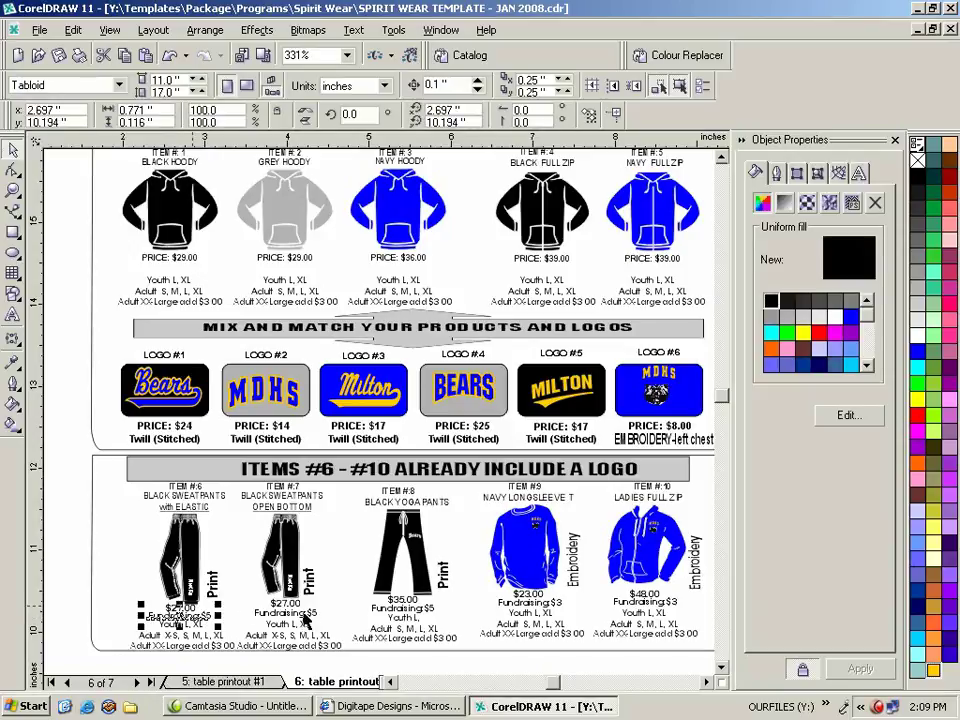
shift+click(406, 612)
shift+click(546, 614)
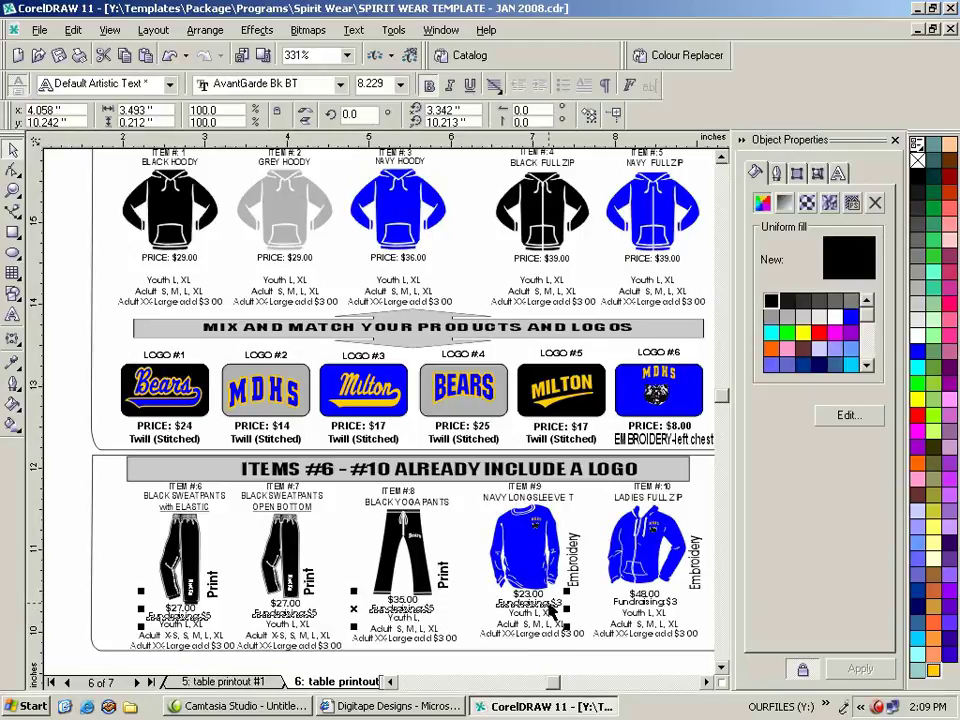
shift+click(634, 610)
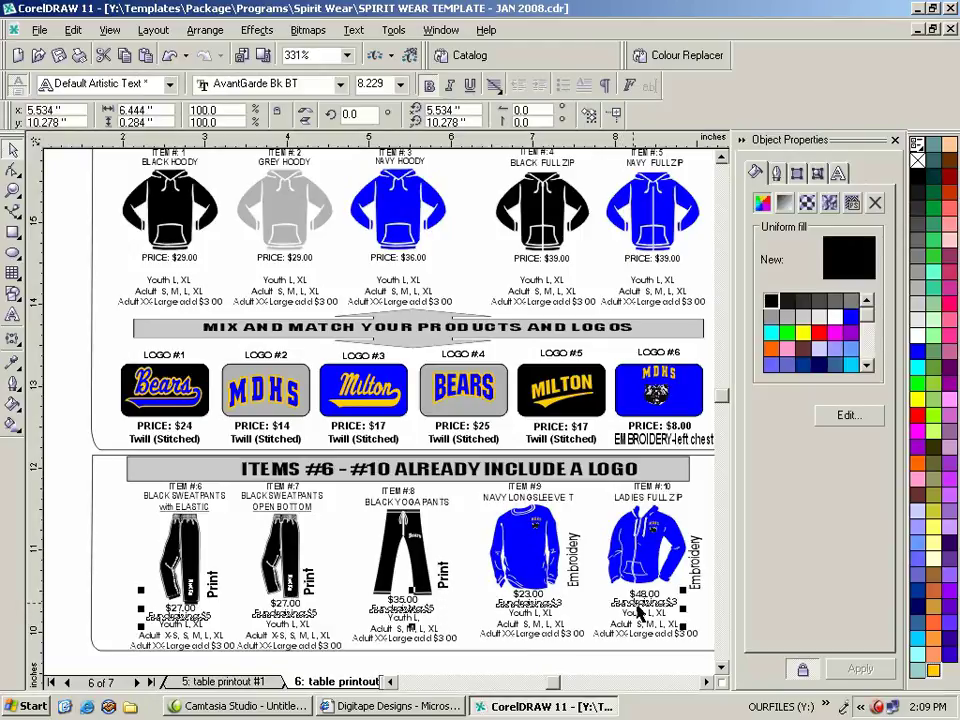
key(Delete)
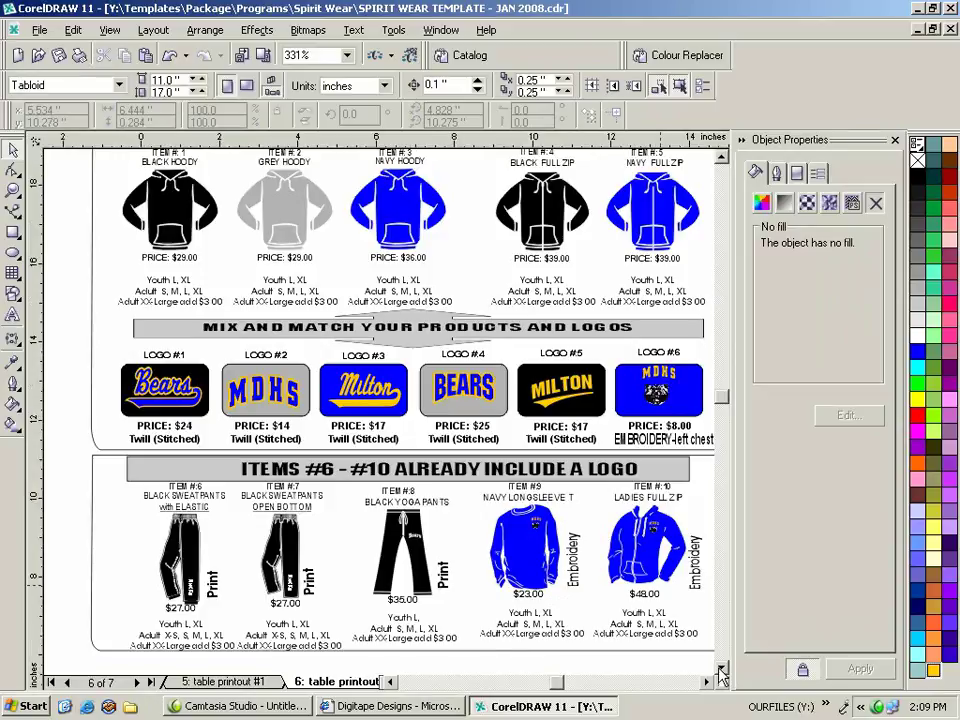
Replace the old hoodies in the separate frame below the panels with a copy of the items #1–#5 hoodies and their text.
scroll(356, 621, down, 2)
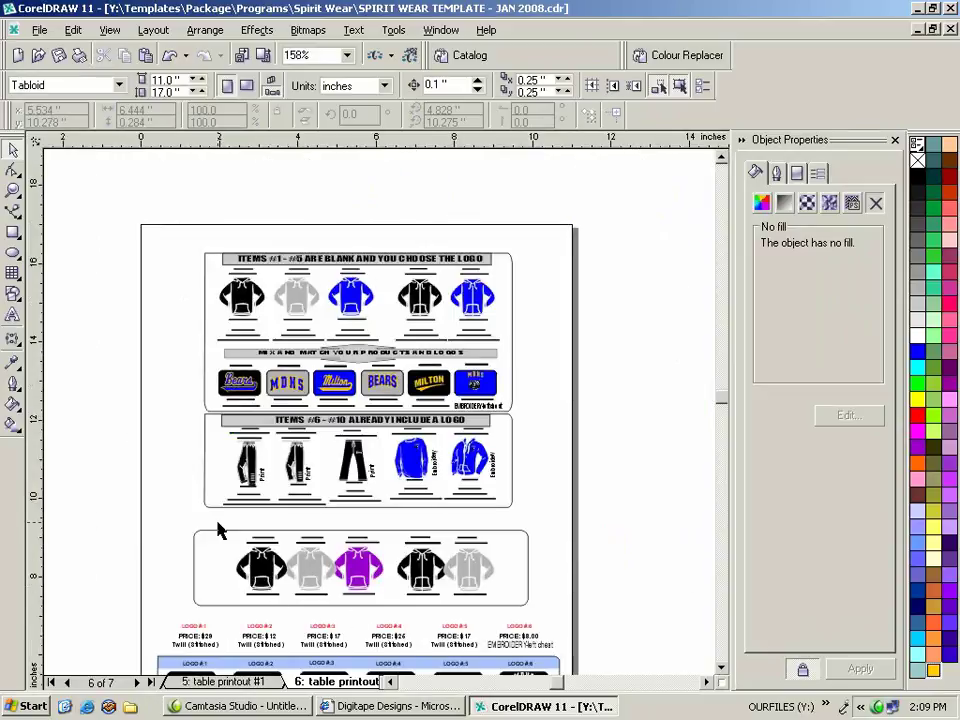
scroll(545, 505, down, 2)
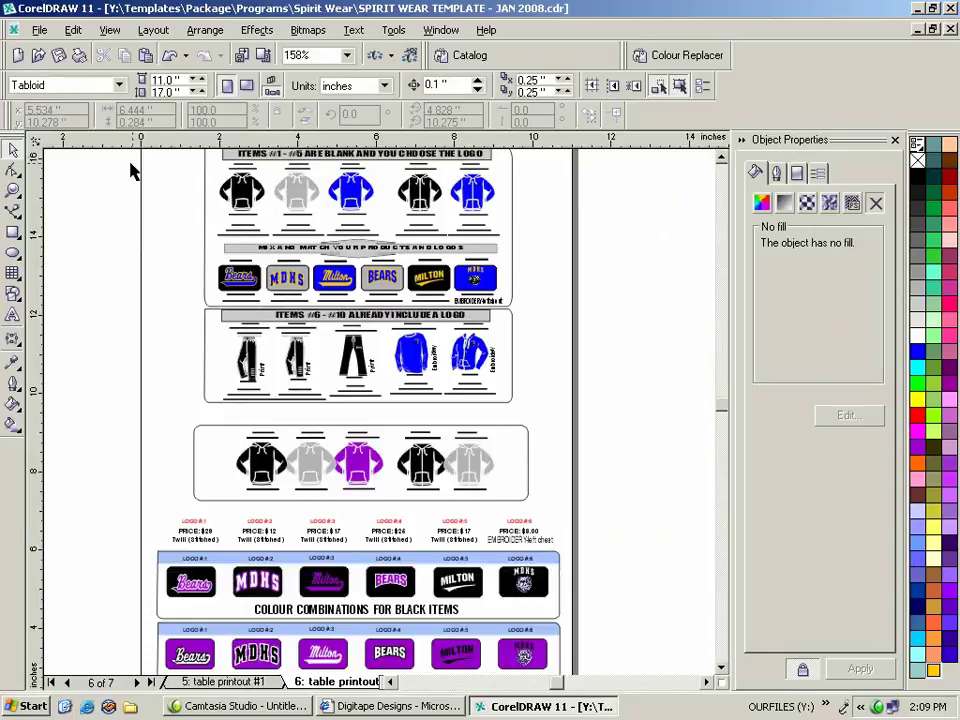
drag(126, 158, 519, 241)
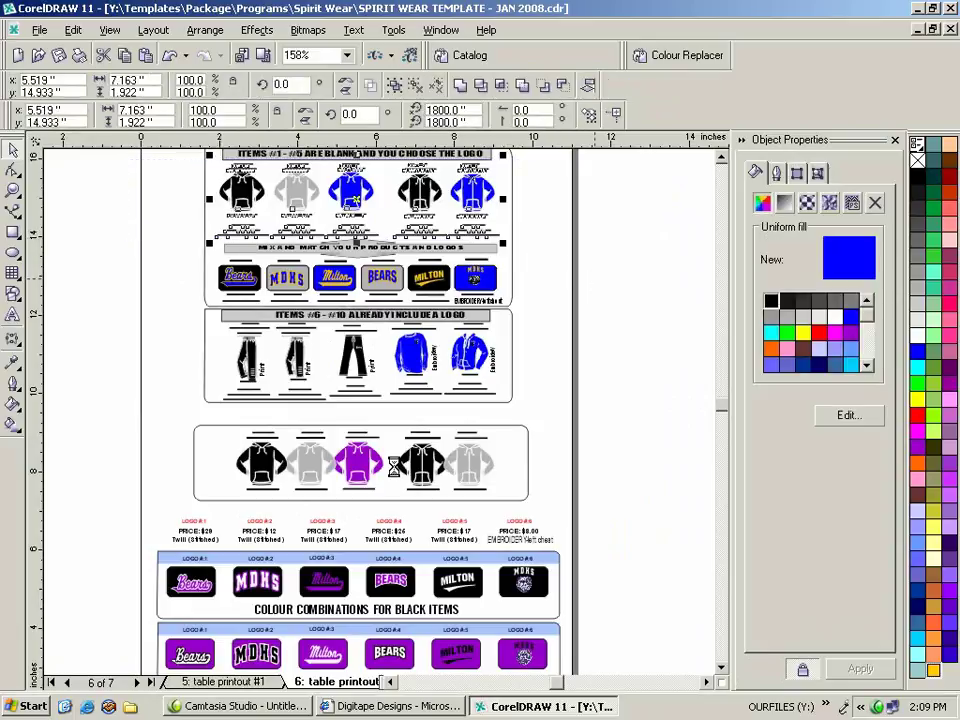
drag(162, 426, 500, 498)
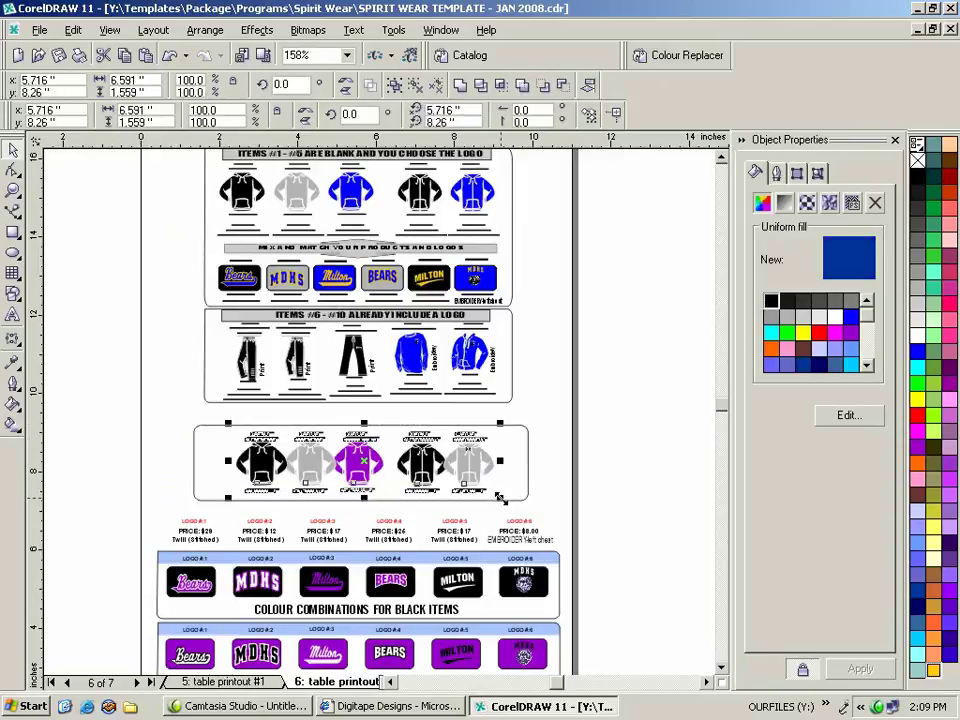
key(Delete)
key(ctrl+v)
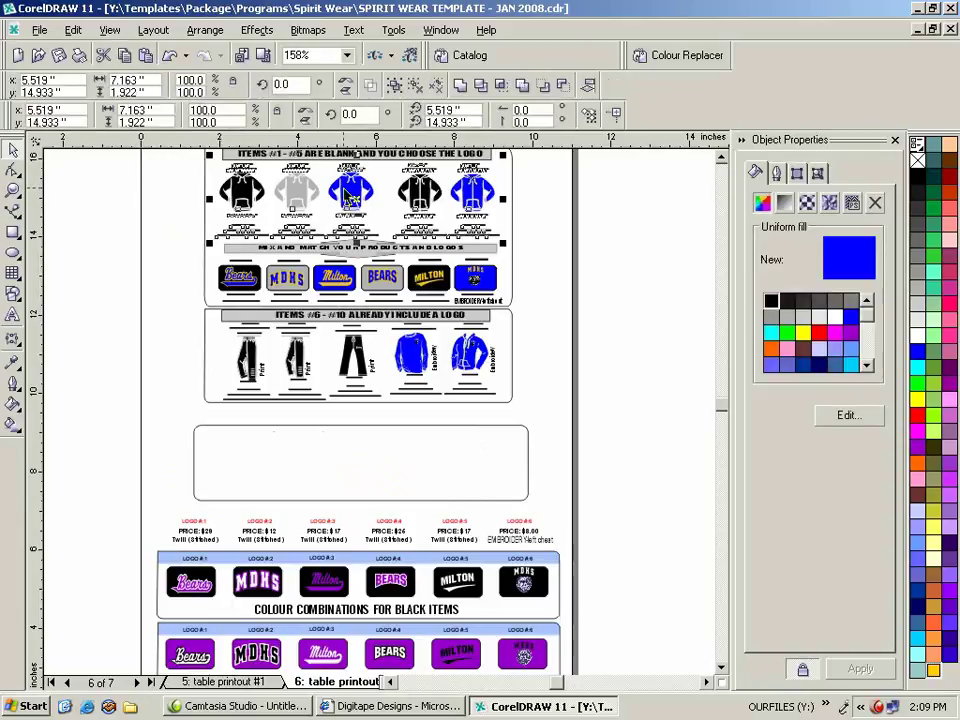
drag(355, 200, 364, 462)
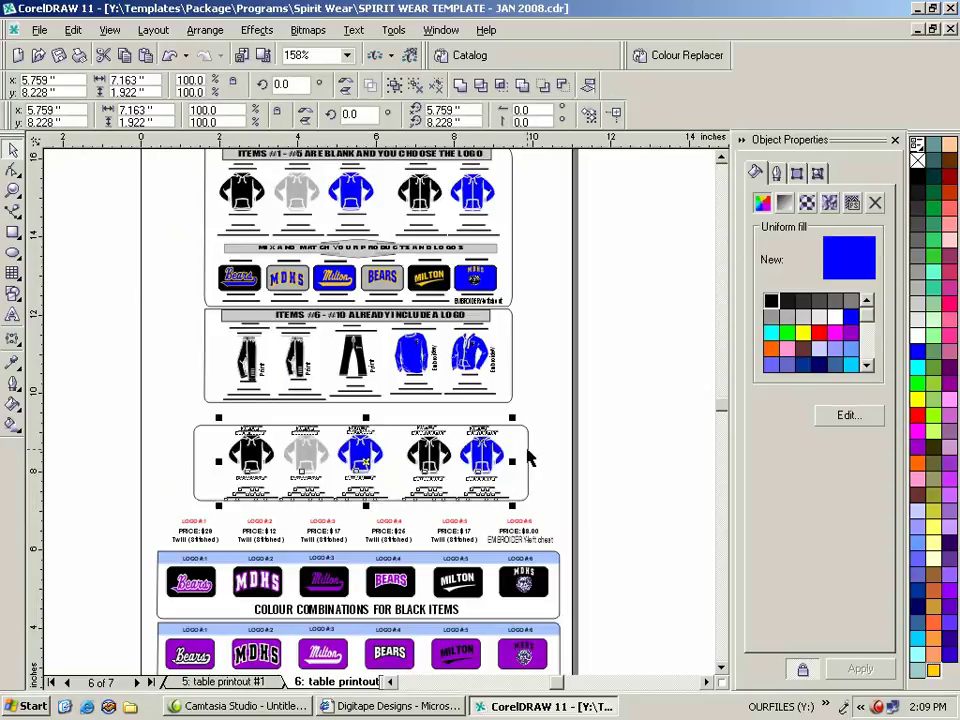
Stretch the rounded frame around the lower hoody row upward and downward to a height of about 2.28 inches, and deselect it.
click(529, 456)
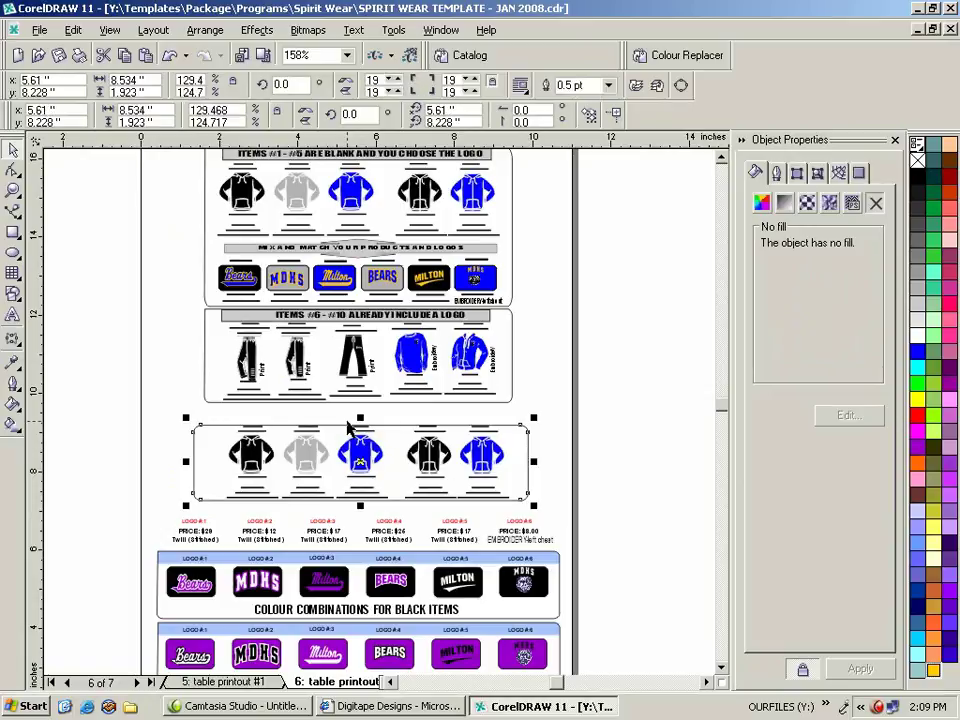
drag(359, 416, 359, 411)
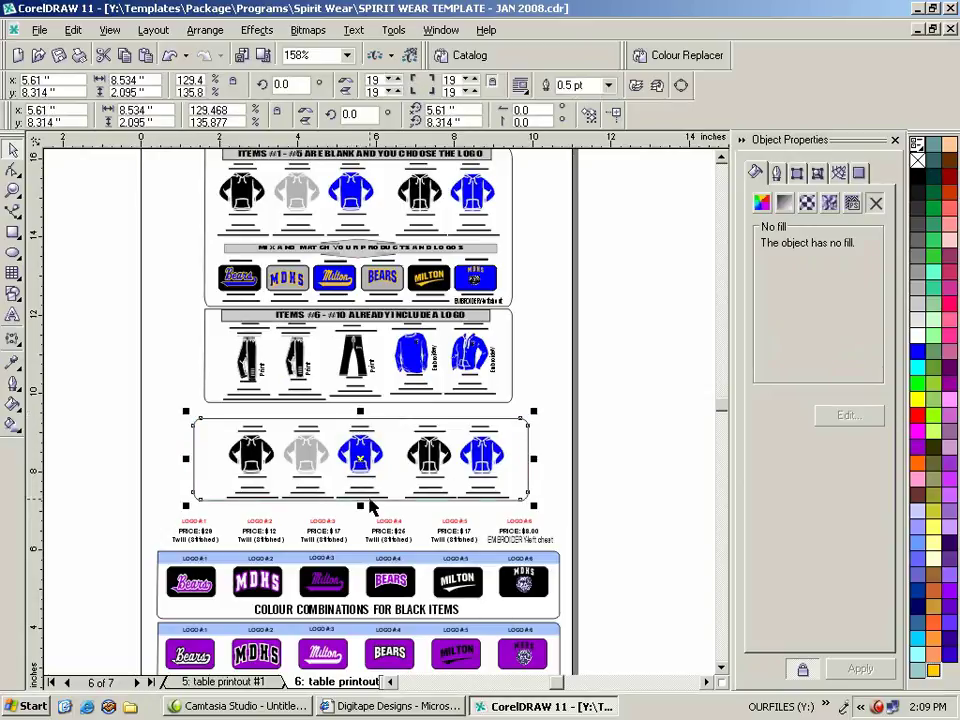
drag(360, 505, 360, 512)
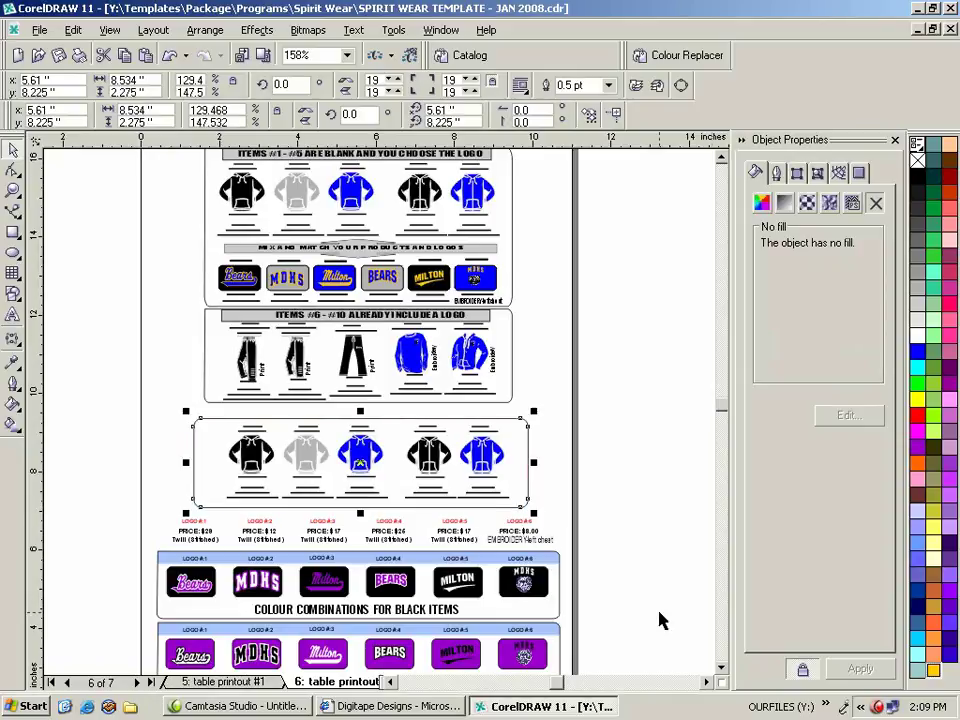
click(721, 667)
click(721, 667)
click(721, 667)
click(721, 667)
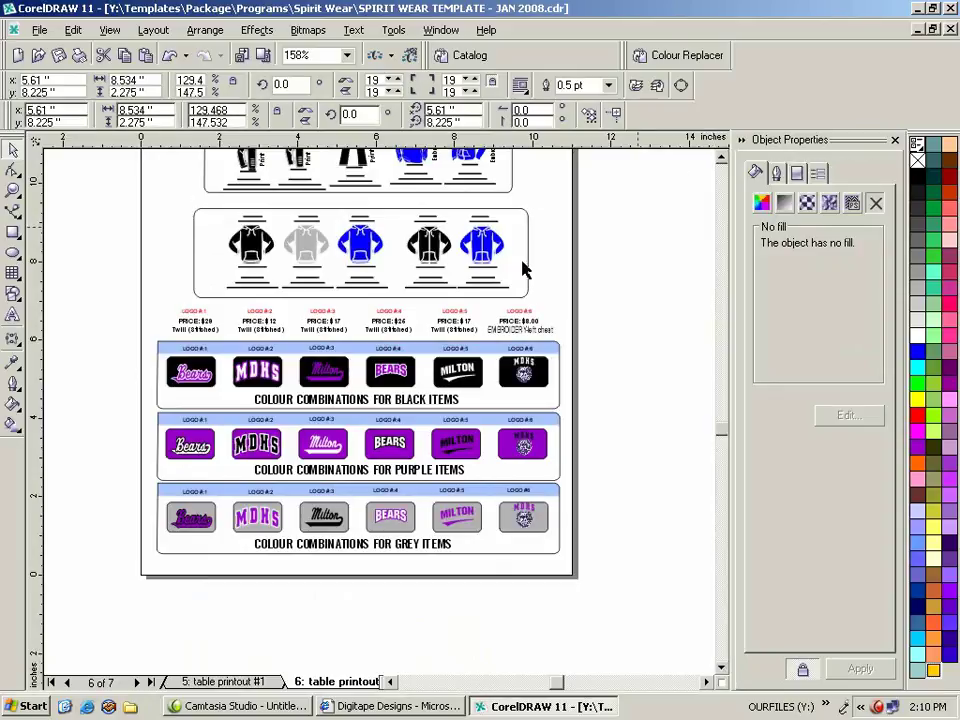
click(677, 176)
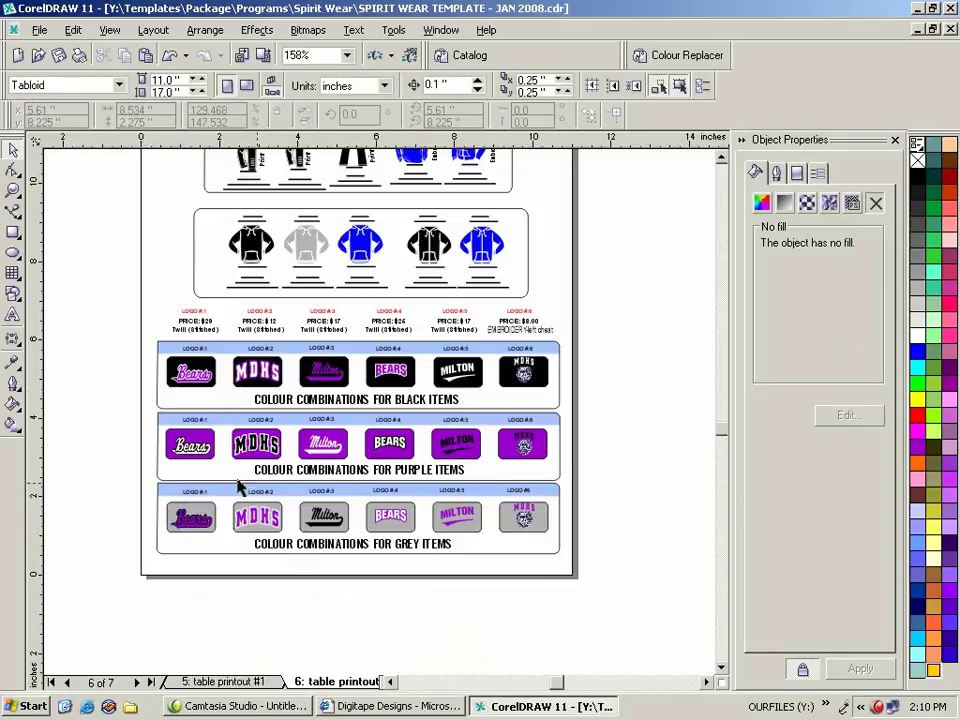
Nudge the purple Bears logo slightly to centre it on the black Logo #1 panel, and deselect it.
click(193, 383)
drag(187, 370, 185, 366)
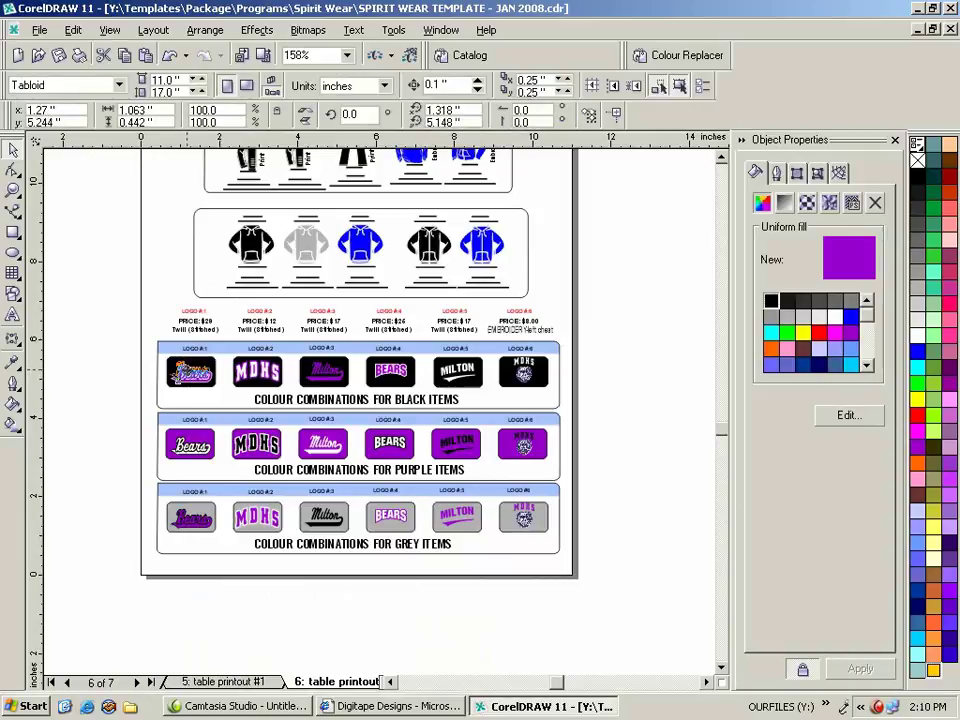
click(107, 392)
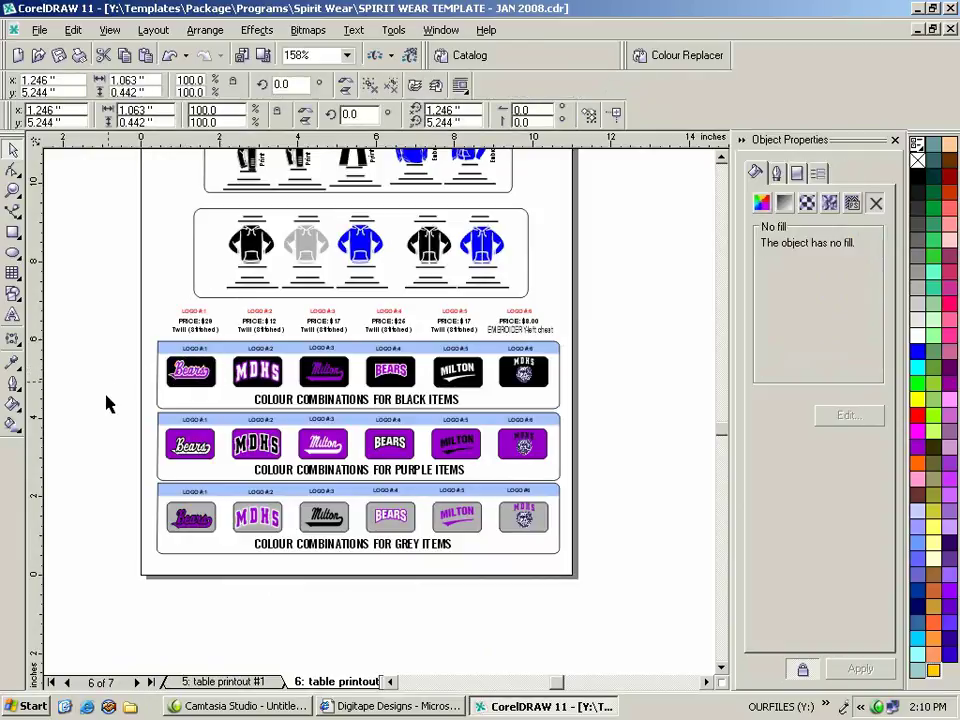
Fill all six purple logo panels in the "COLOUR COMBINATIONS FOR PURPLE ITEMS" row with blue.
click(13, 190)
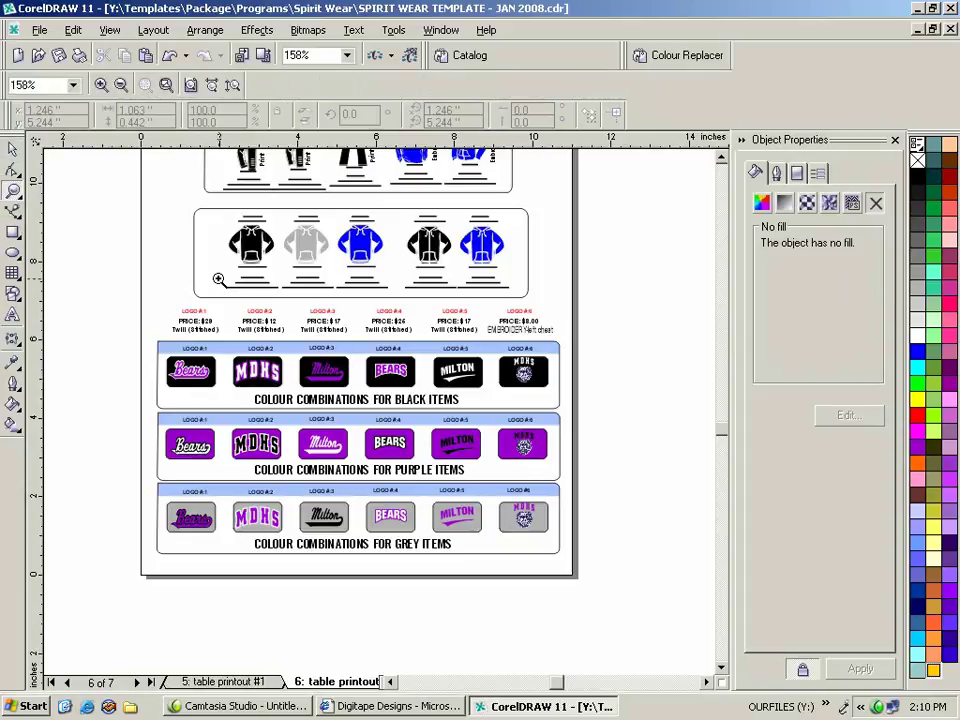
drag(139, 300, 563, 549)
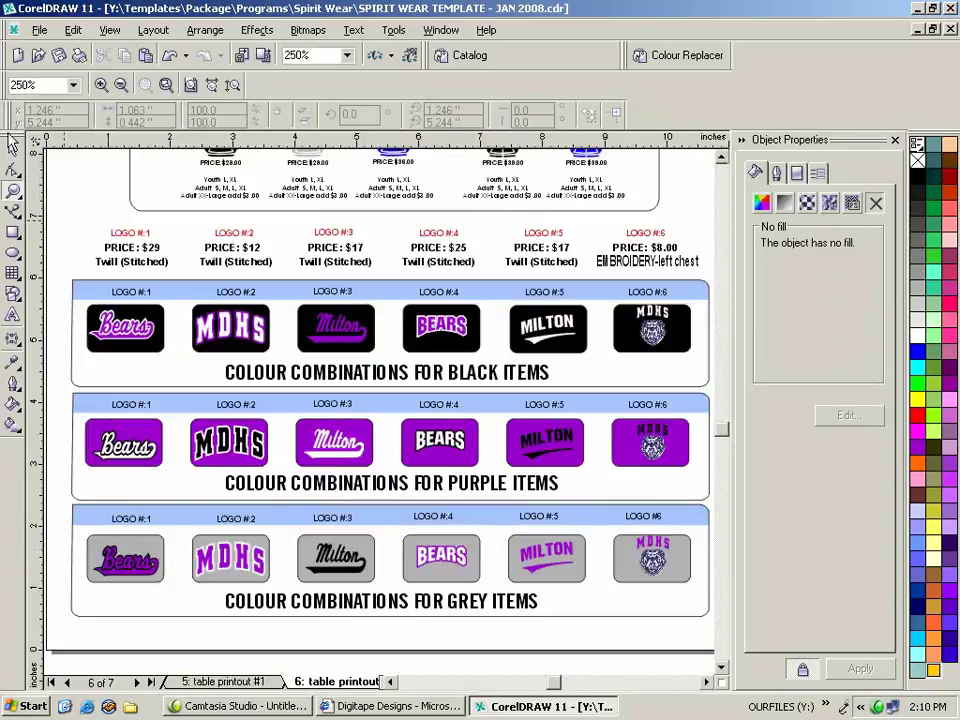
key(space)
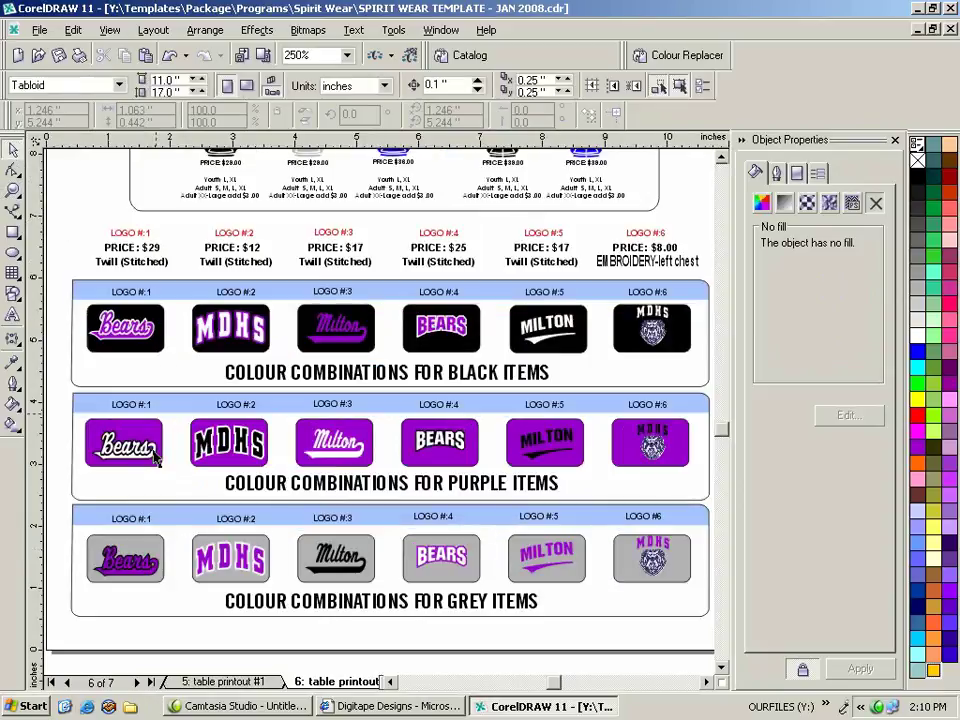
click(153, 430)
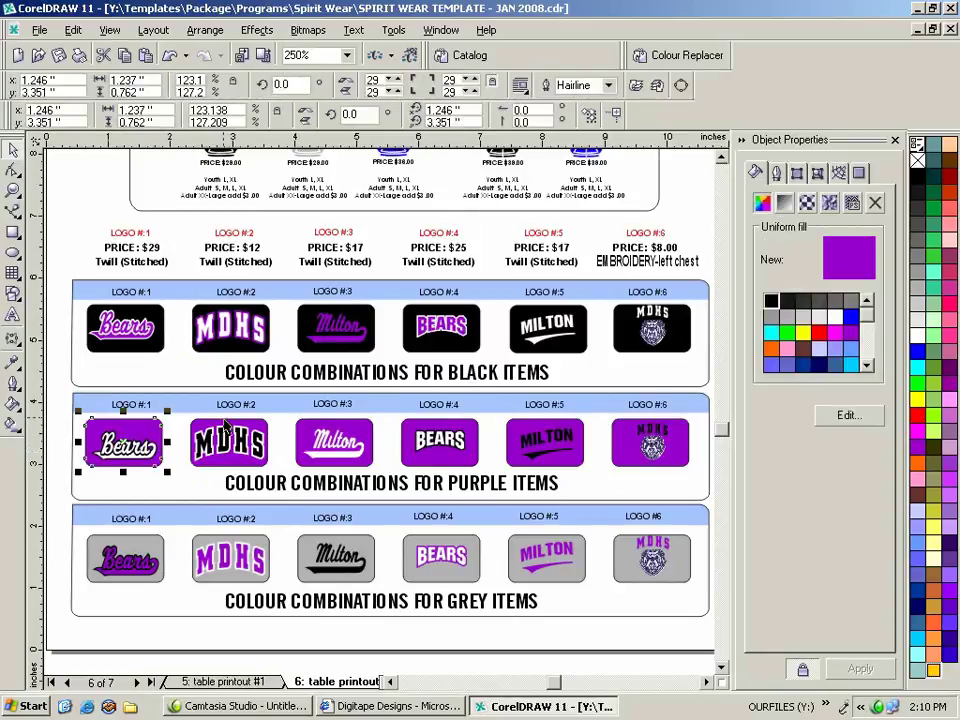
shift+click(218, 432)
shift+click(335, 440)
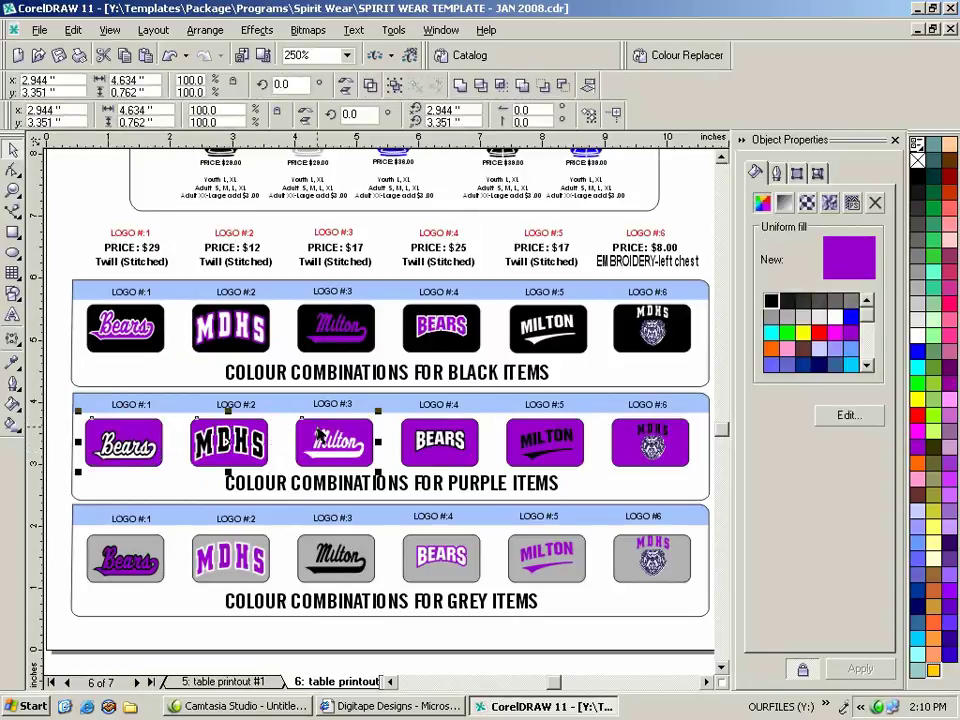
shift+click(427, 436)
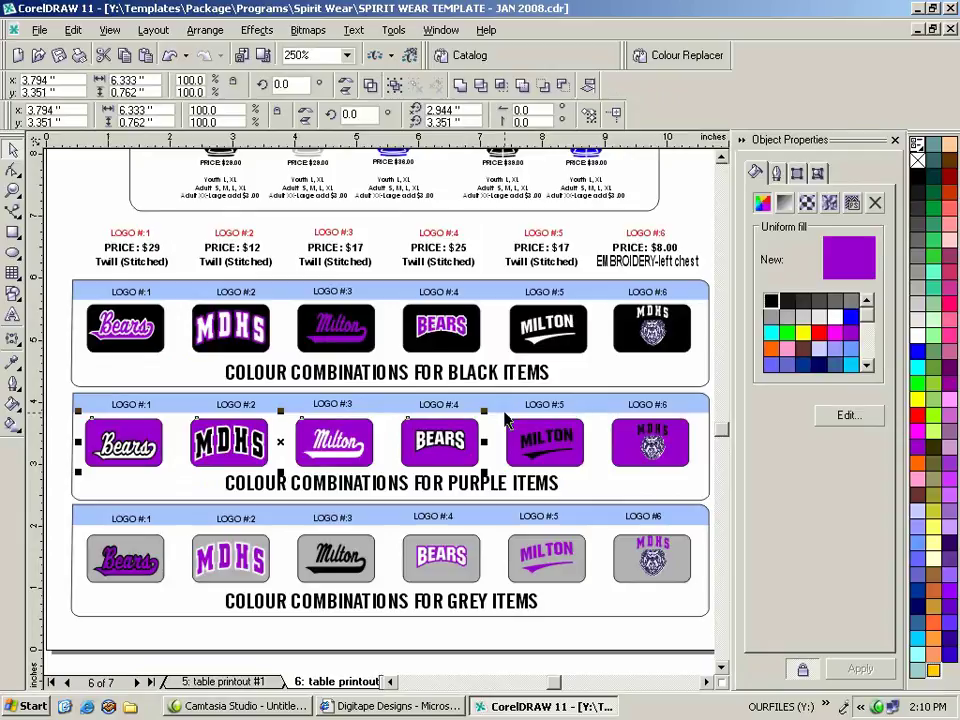
shift+click(515, 427)
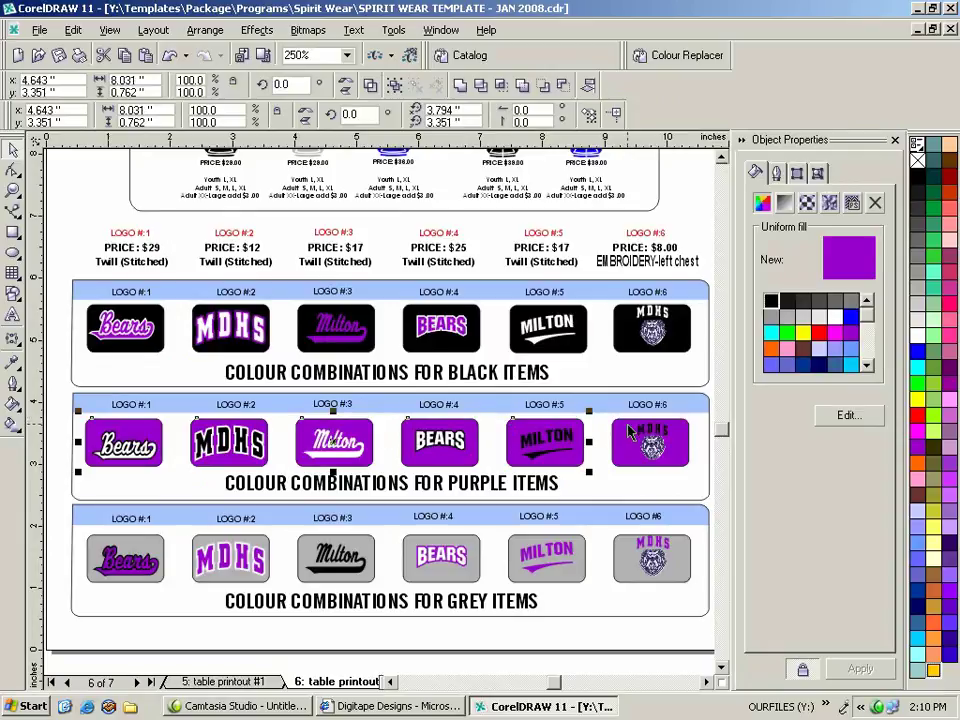
shift+click(630, 431)
click(917, 353)
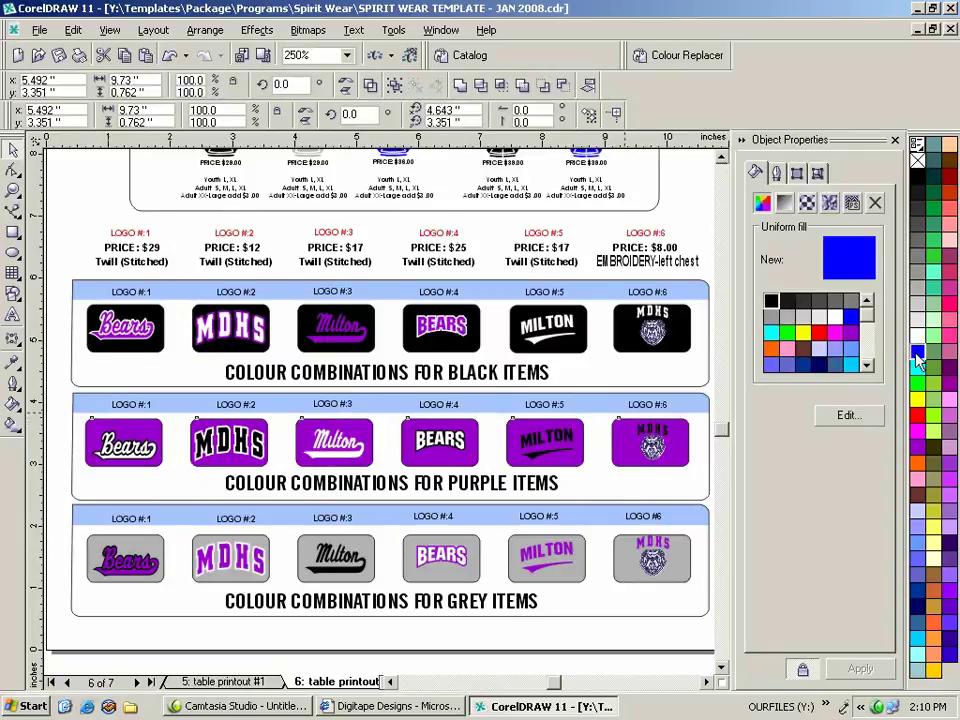
Delete the old MDHS mascot artwork from the blue, black and grey Logo #6 panels in the colour combination rows.
click(661, 450)
click(660, 455)
key(Delete)
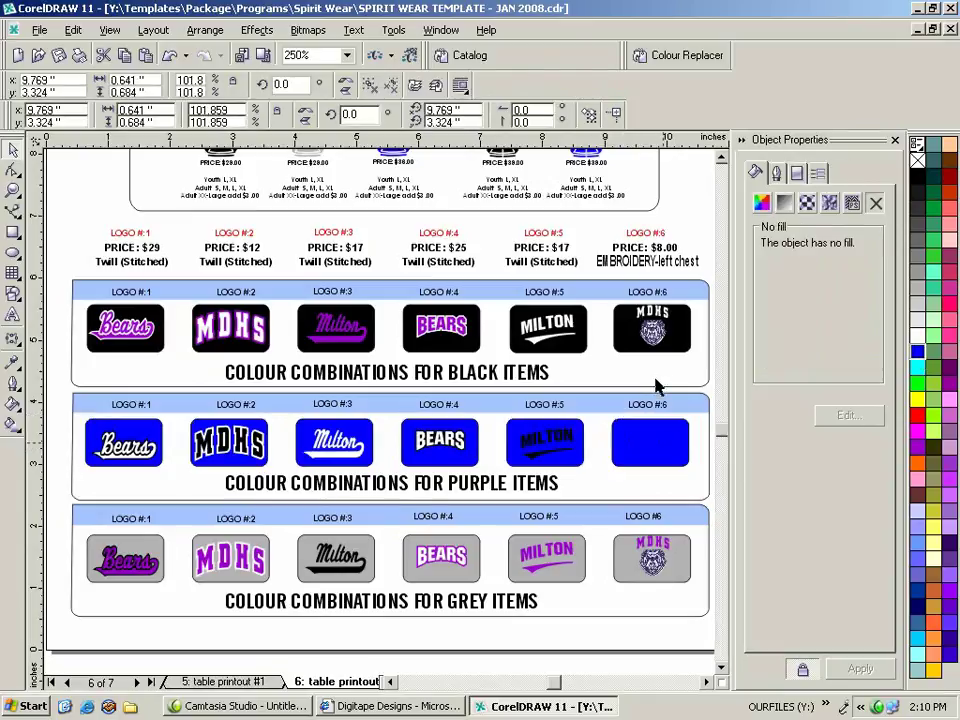
click(651, 328)
key(Delete)
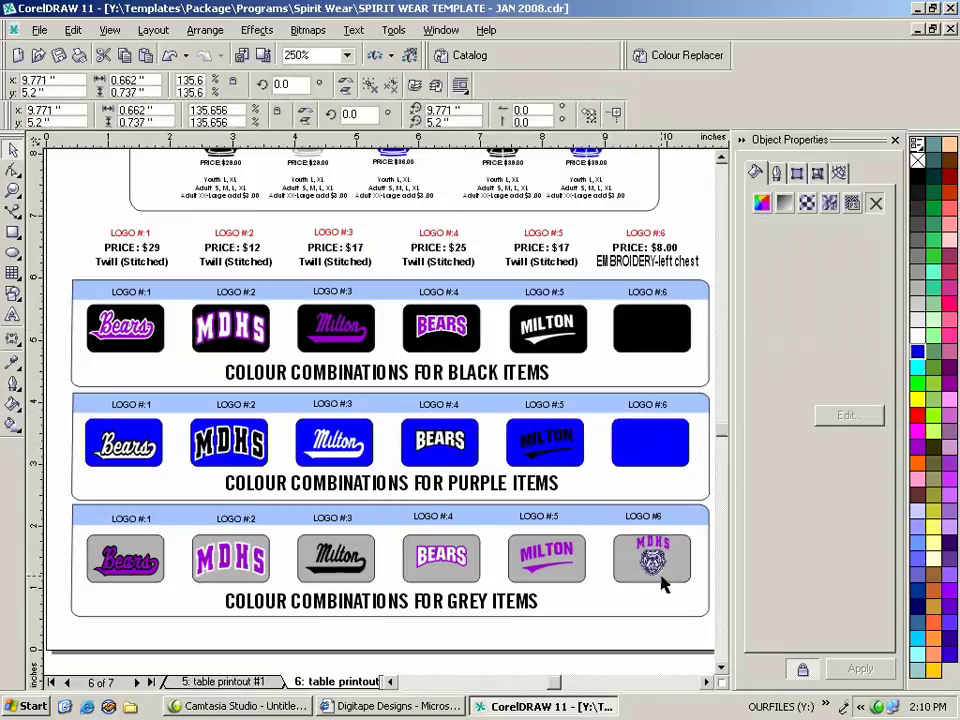
click(649, 566)
key(Delete)
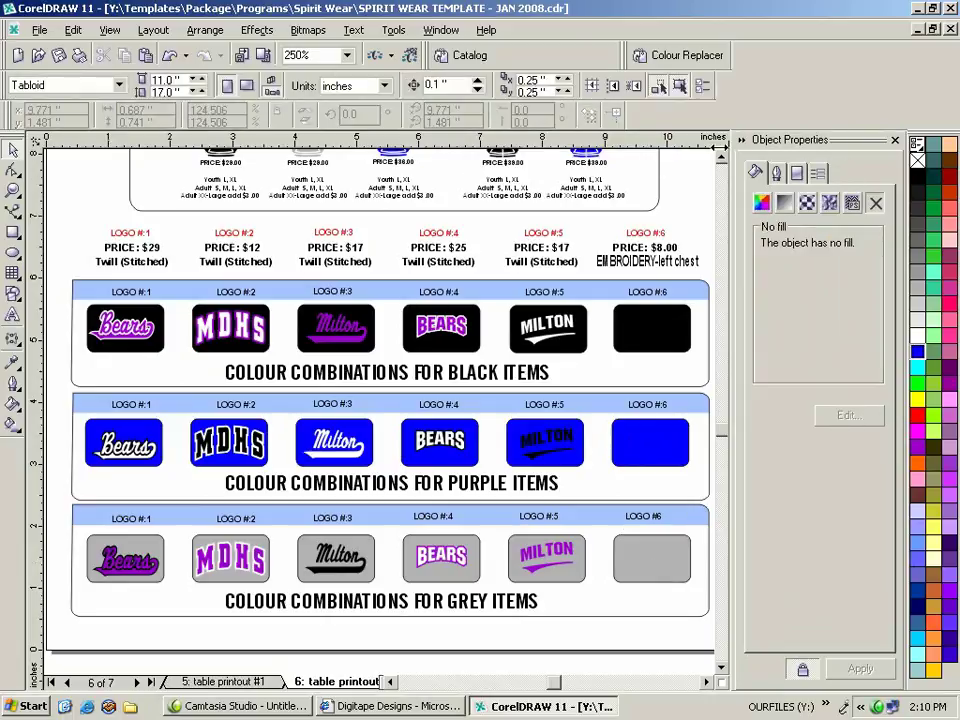
Place a copy of the MDHS bear logo from the upper "Mix and Match" row on the empty black Logo #6 panel.
click(721, 159)
click(721, 159)
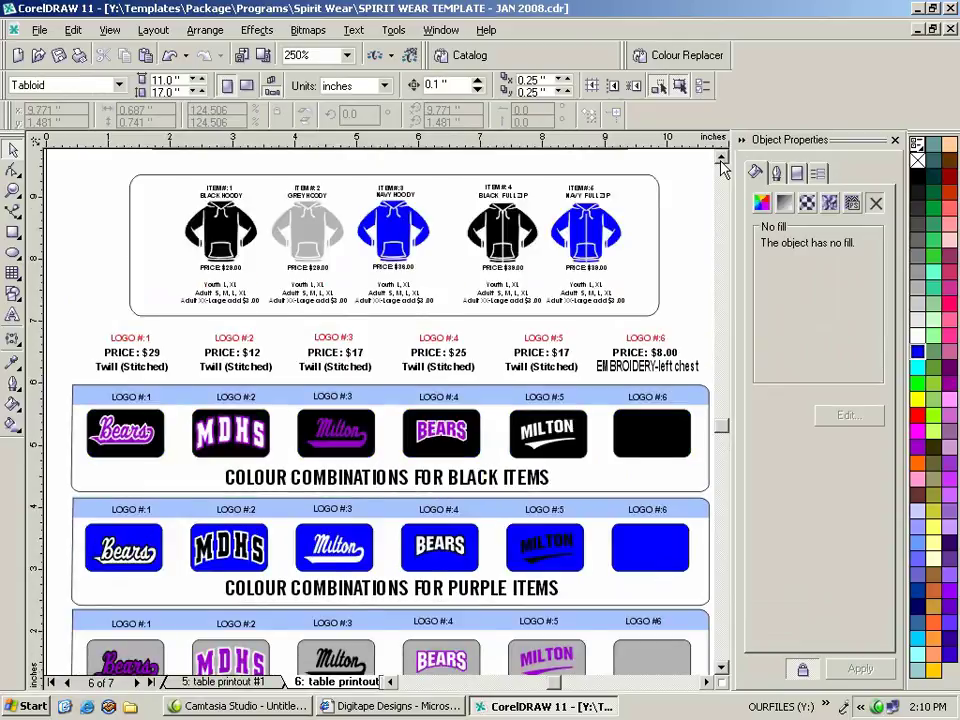
click(721, 159)
click(721, 160)
click(721, 160)
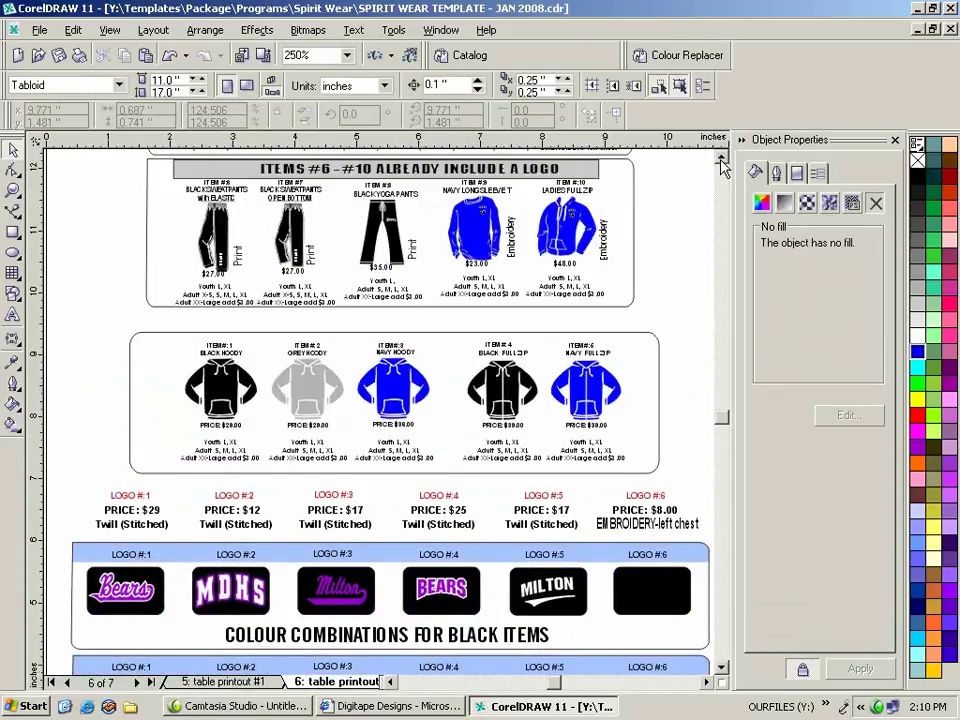
click(721, 160)
click(721, 160)
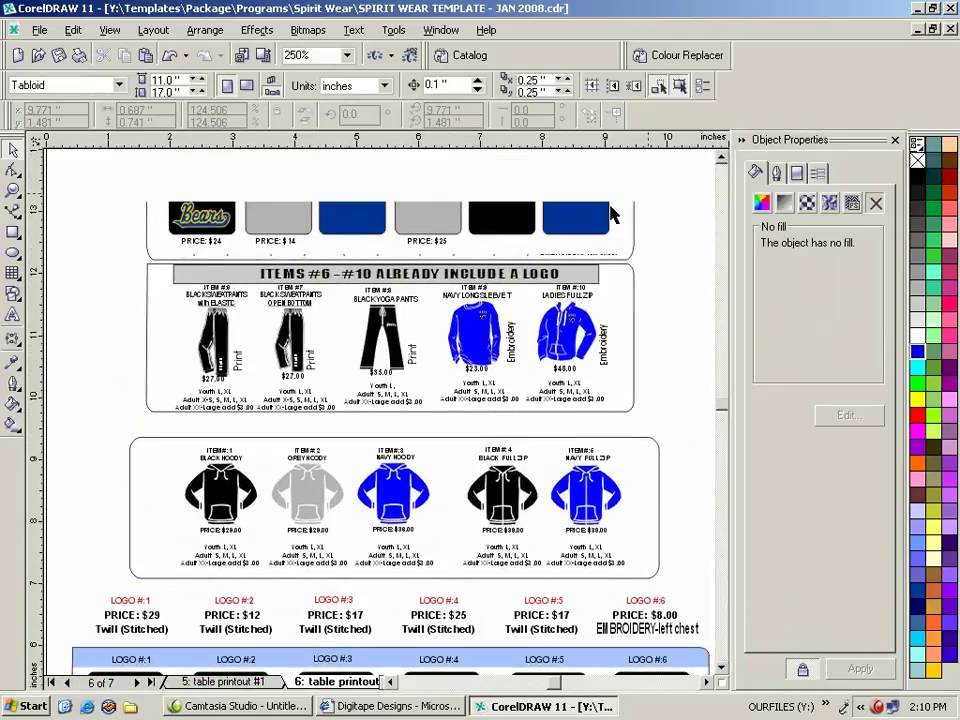
click(572, 222)
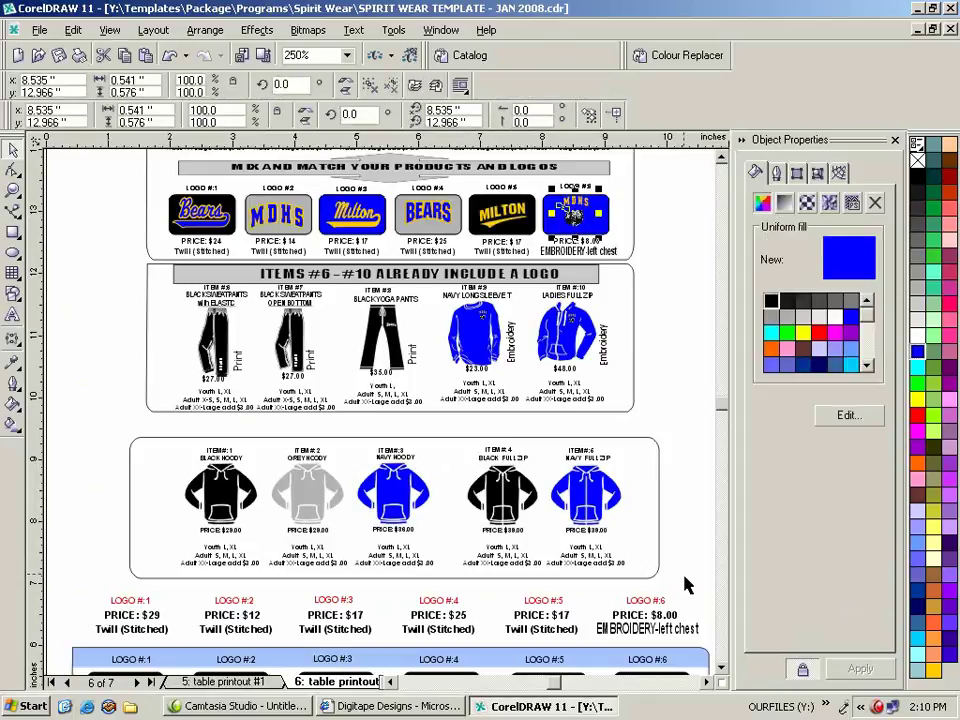
click(721, 668)
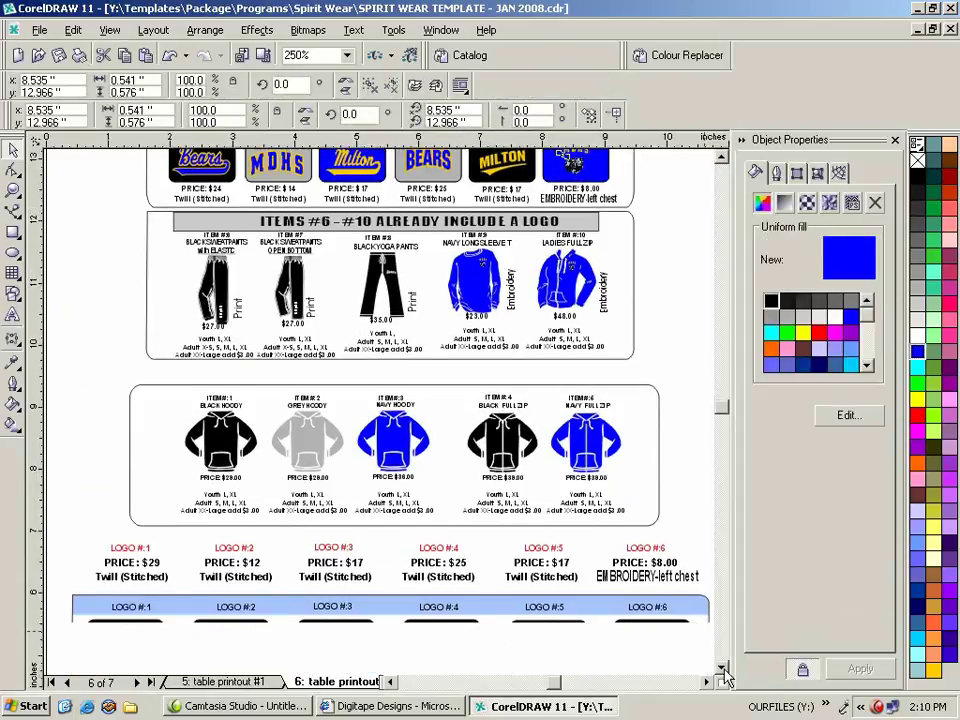
click(723, 670)
click(726, 161)
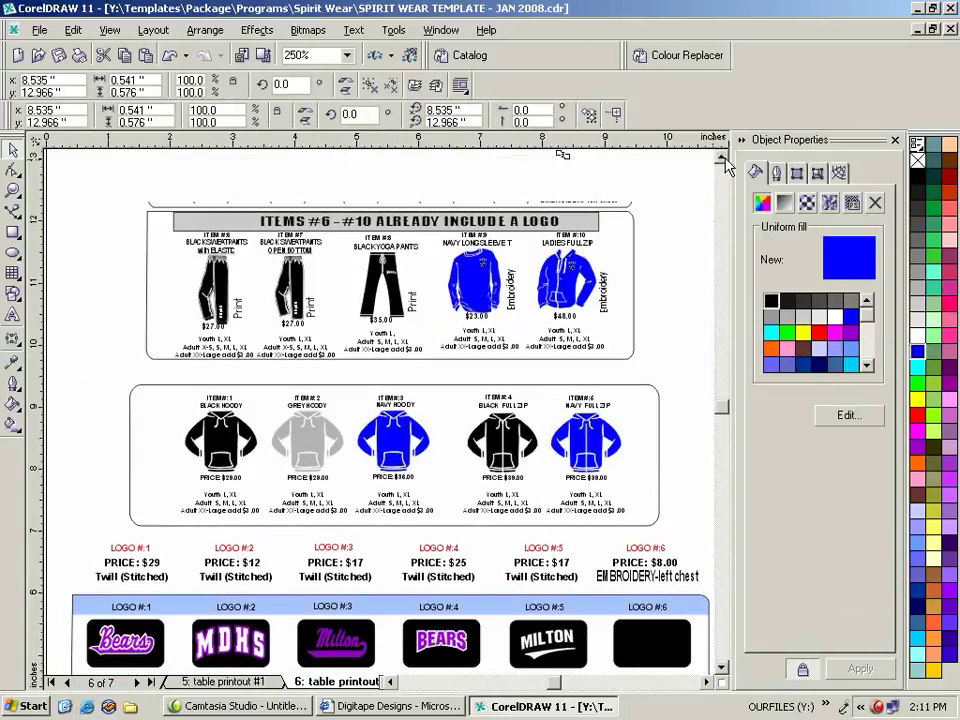
click(723, 160)
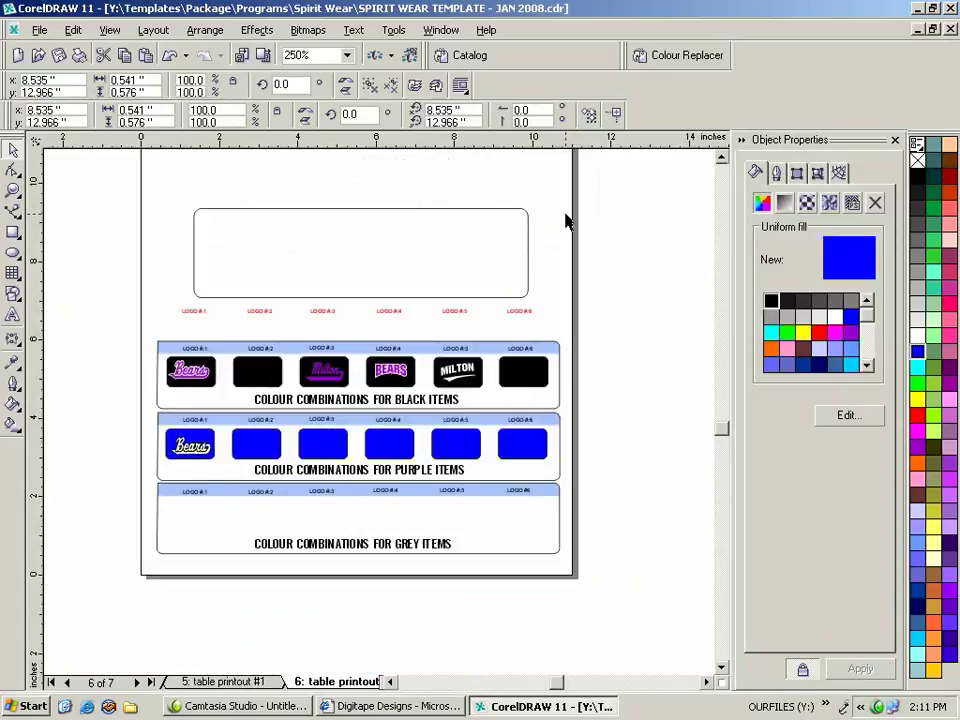
key(F3)
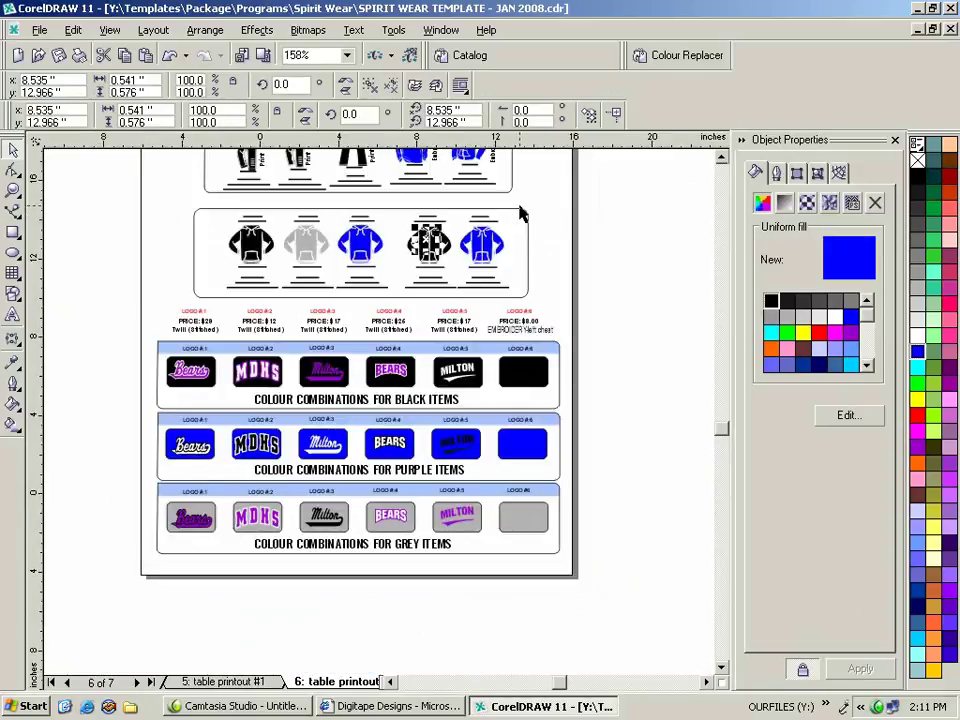
key(F3)
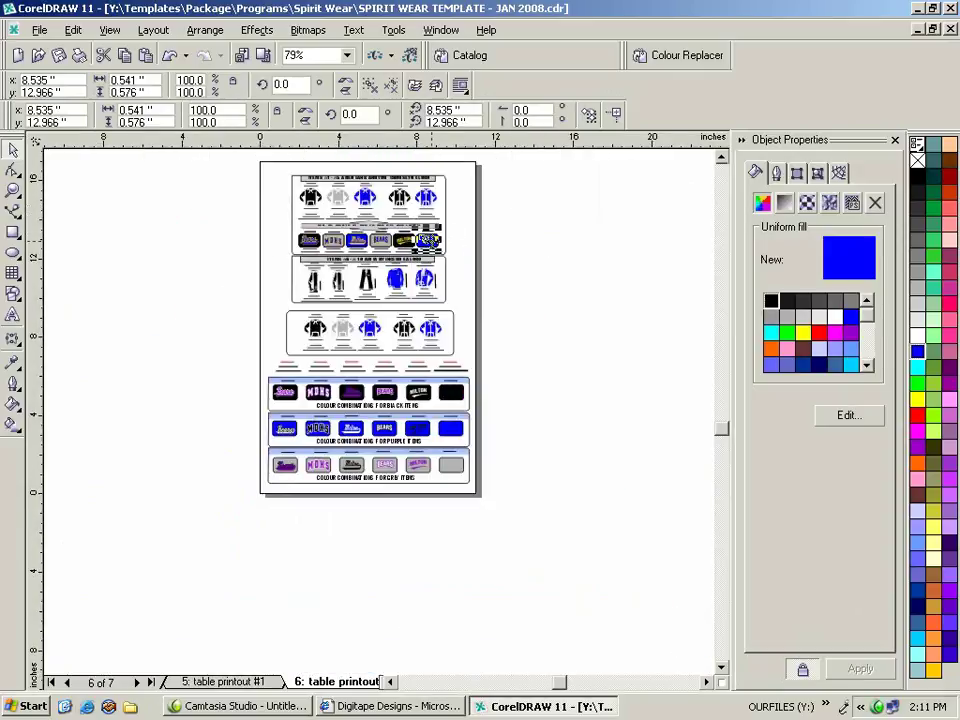
drag(427, 240, 454, 397)
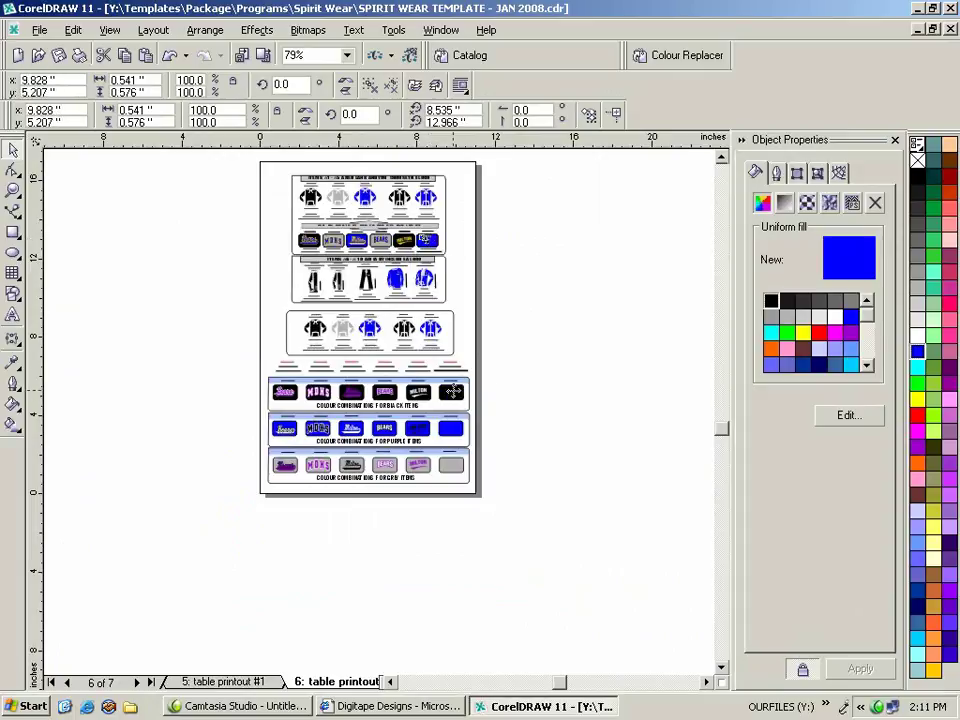
click(548, 410)
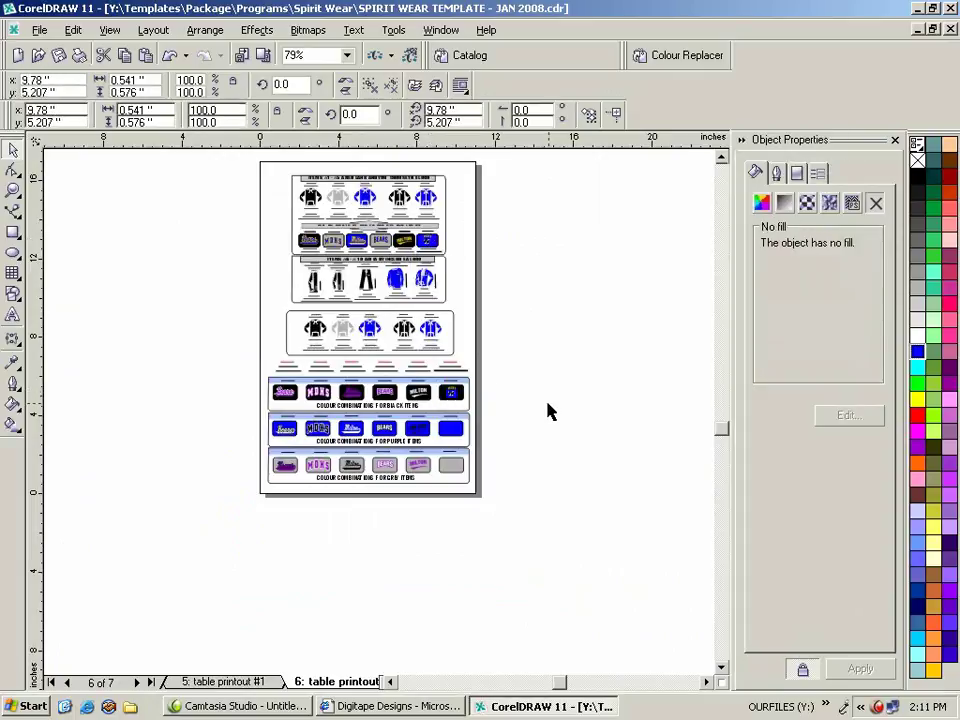
Copy the MDHS bear logo from the black Logo #6 panel onto the blue and grey Logo #6 panels below it.
click(12, 191)
drag(427, 365, 519, 484)
click(13, 148)
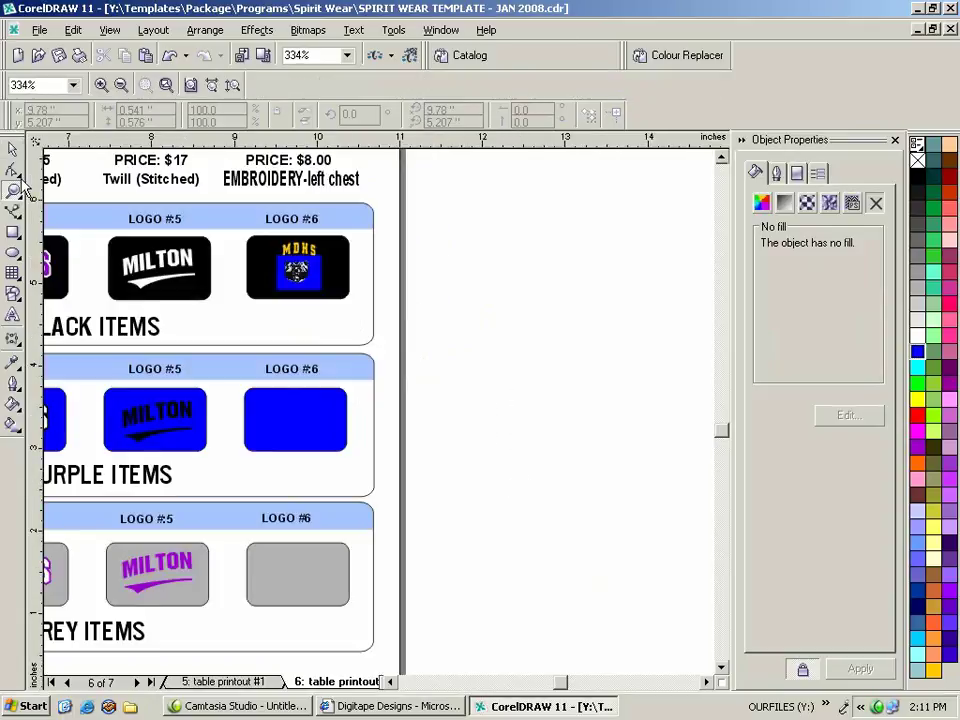
drag(310, 285, 297, 575)
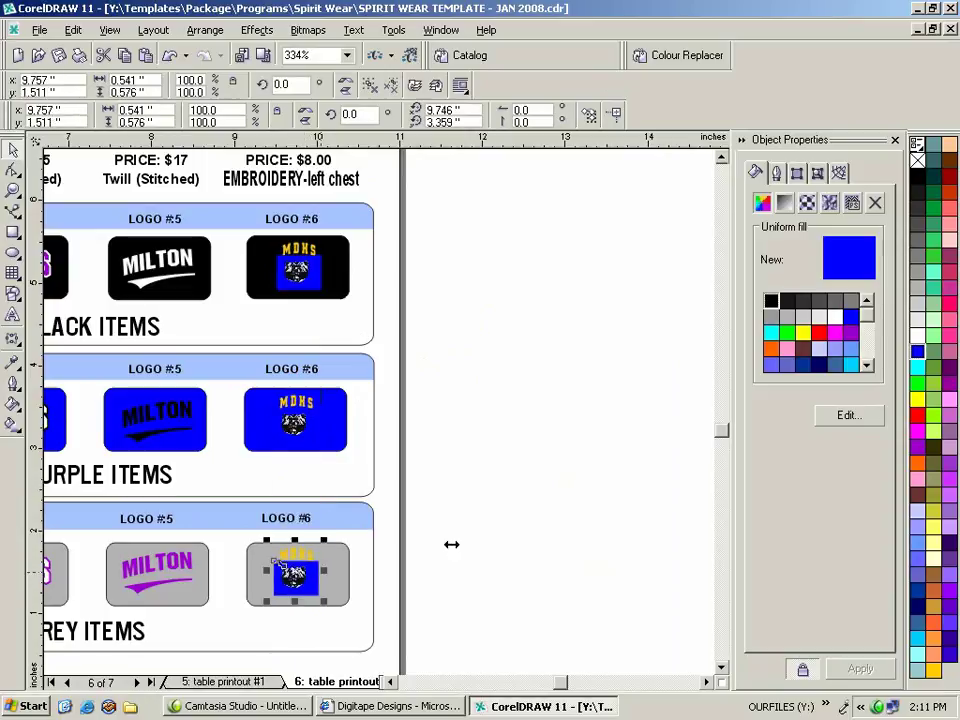
Recolour the MILTON lettering and swooshes on the black and blue Logo #5 panels to gold.
key(F4)
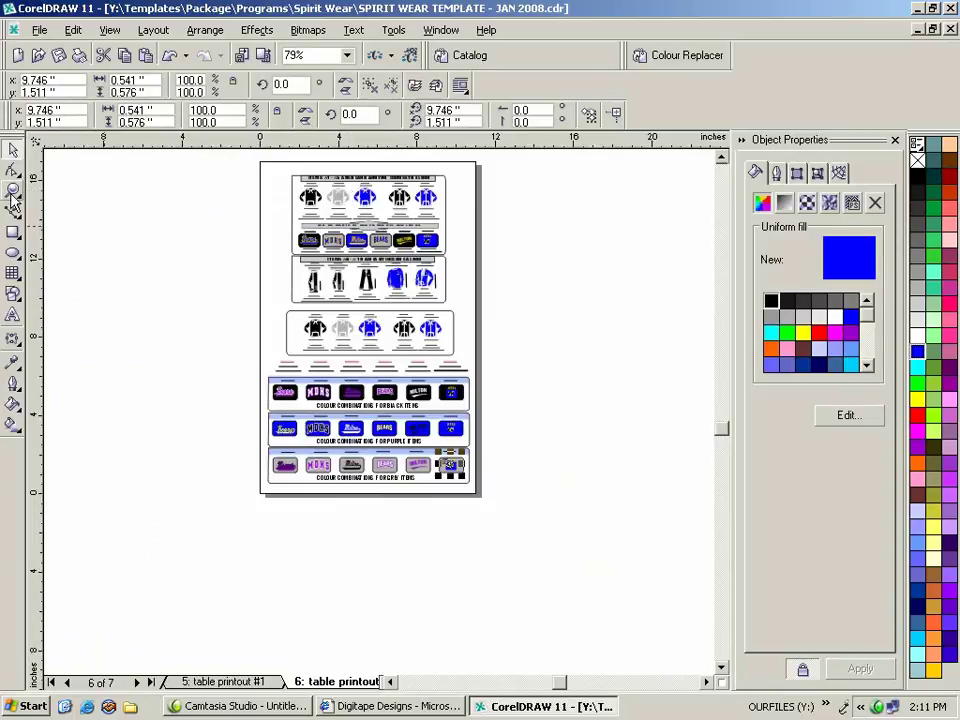
key(z)
drag(241, 330, 546, 506)
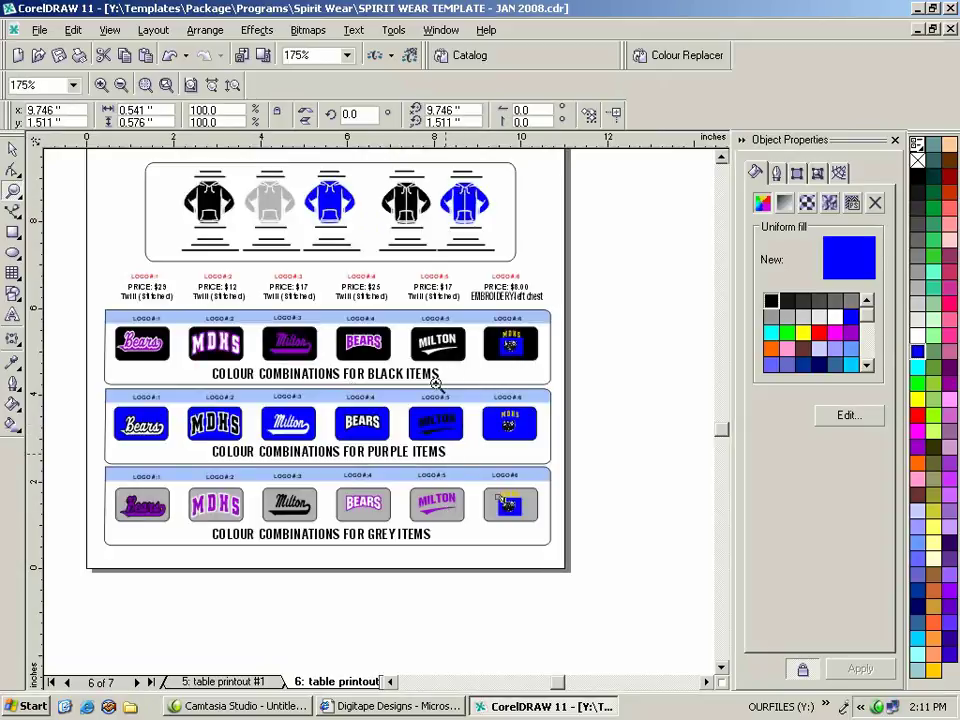
click(13, 149)
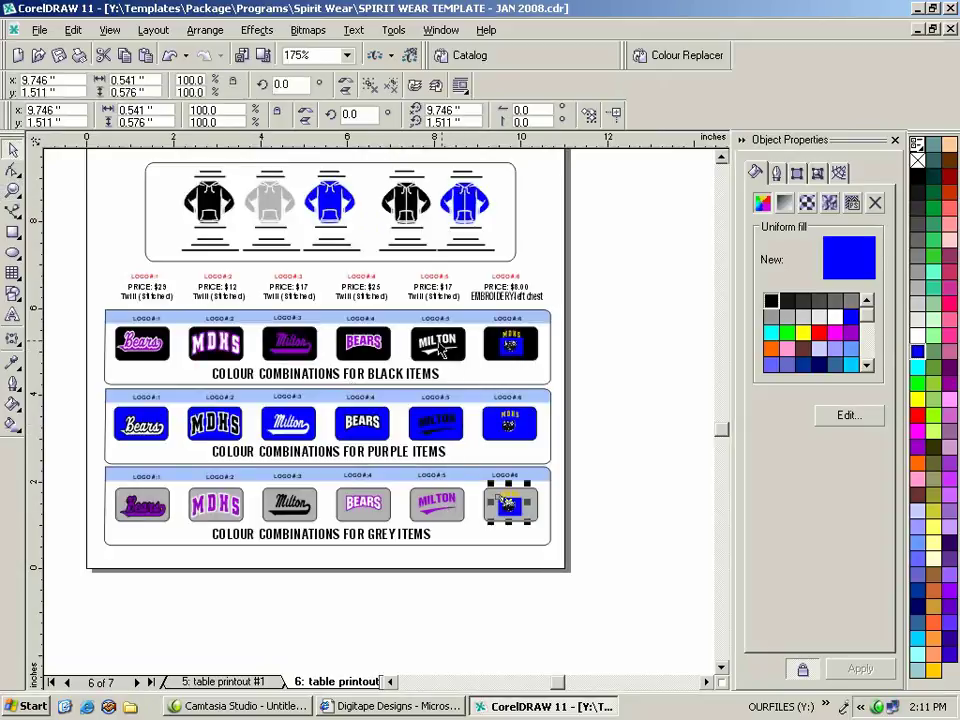
click(437, 343)
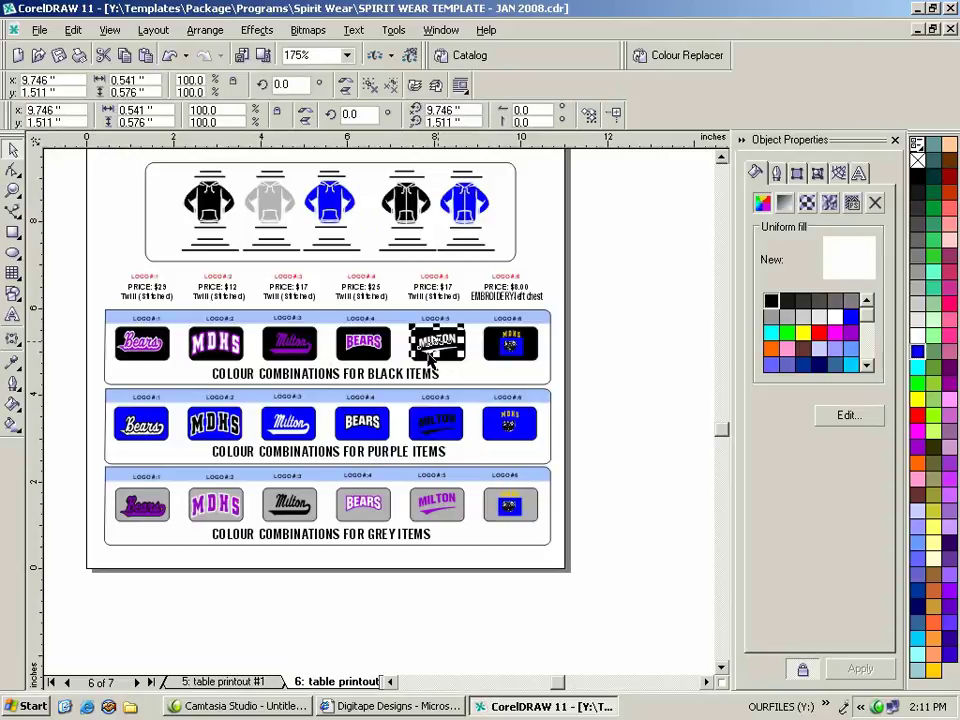
shift+click(437, 428)
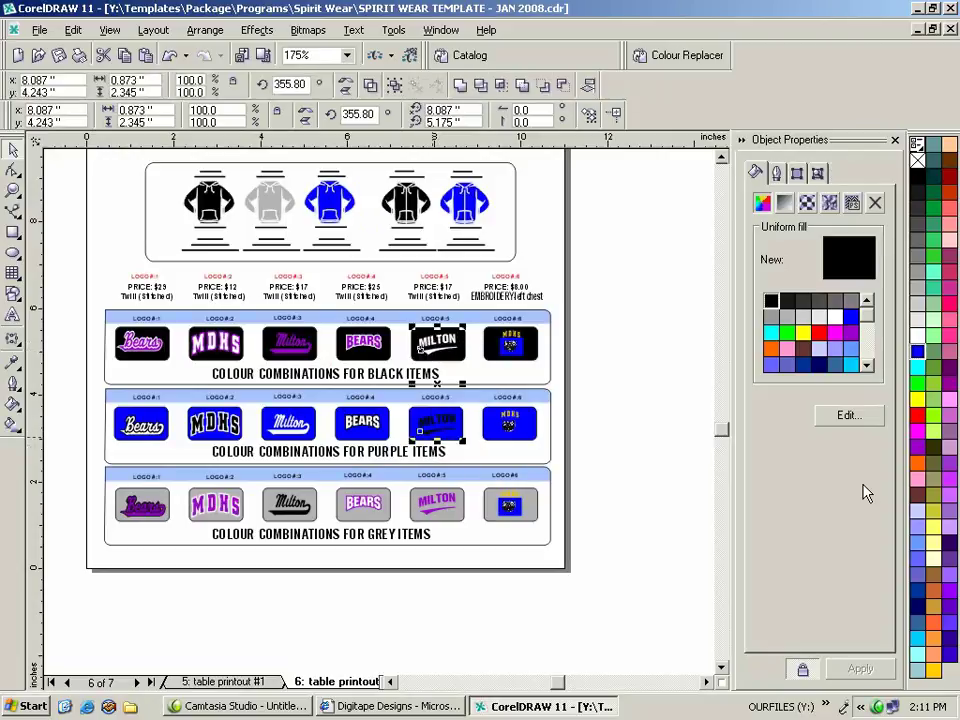
click(932, 670)
click(479, 416)
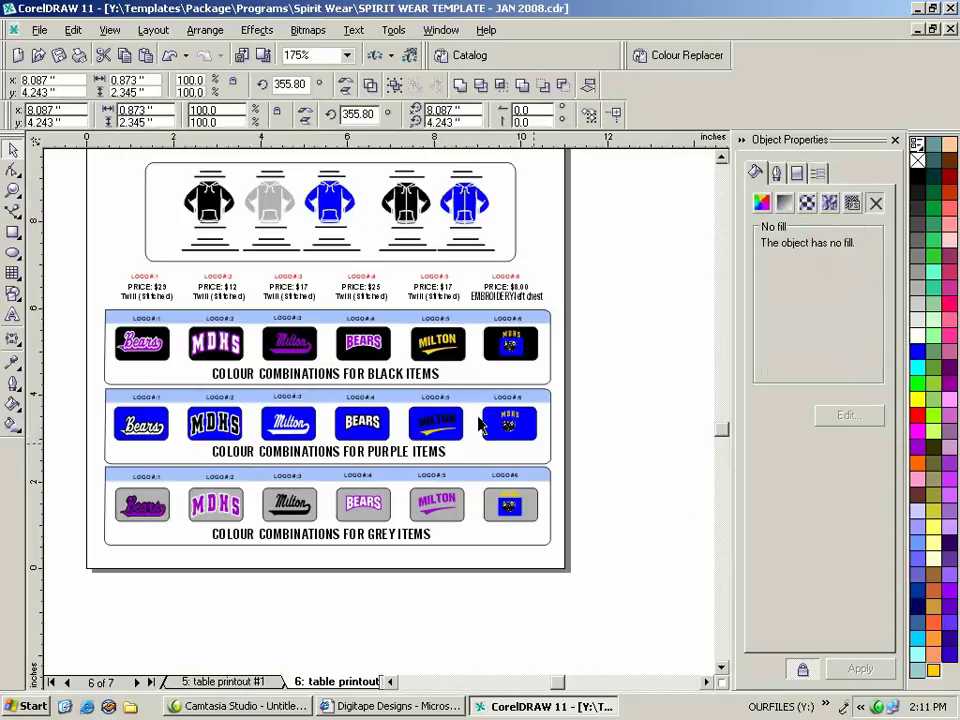
click(436, 428)
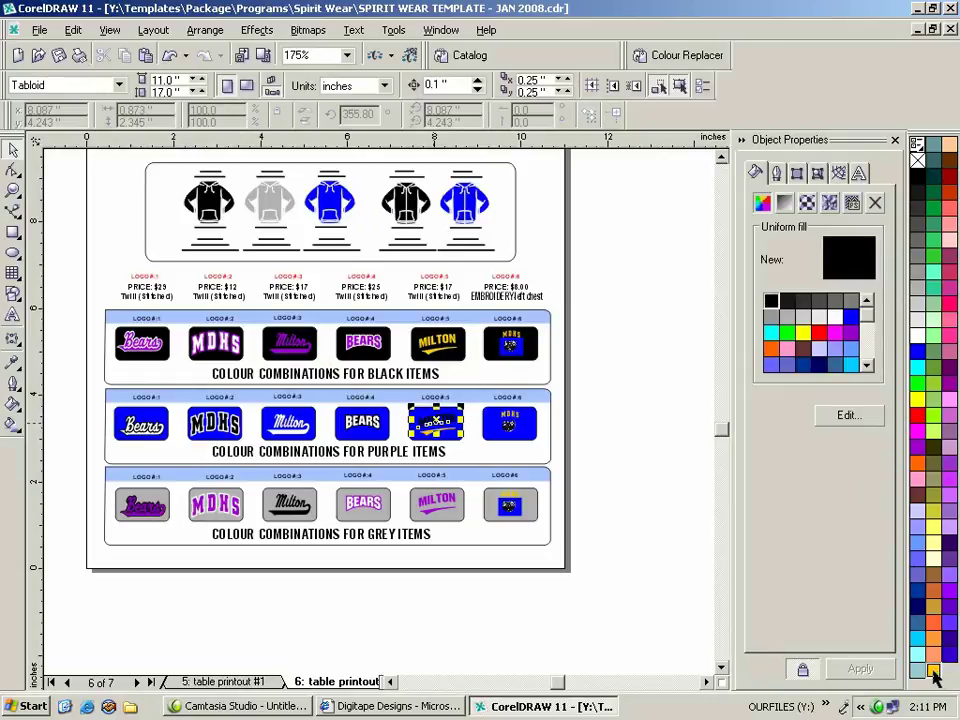
click(436, 422)
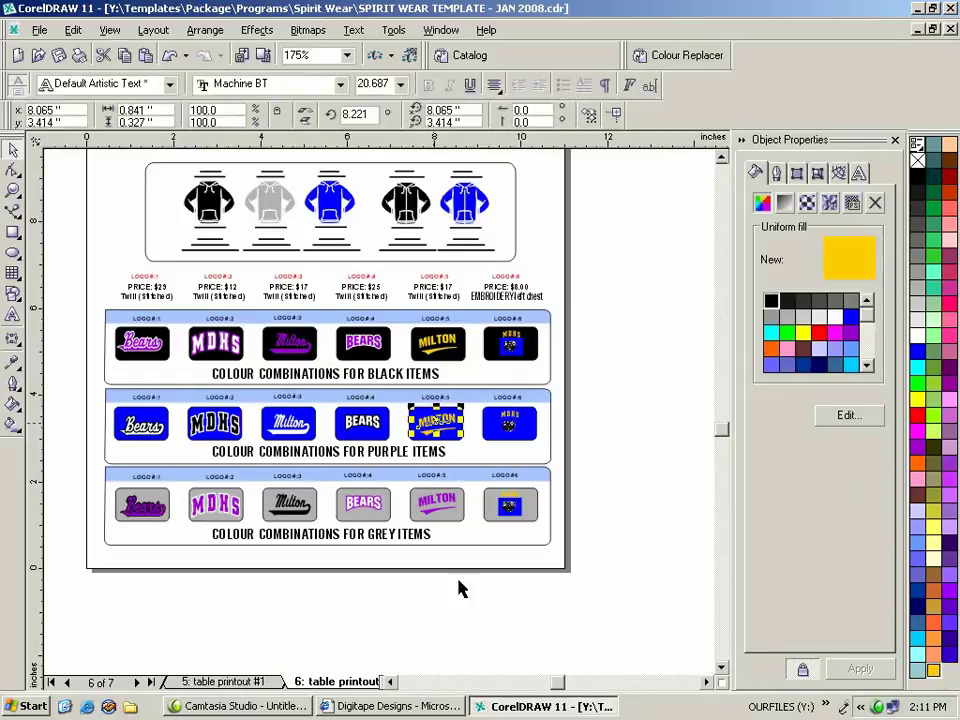
Recolour the MILTON lettering and its swoosh on the grey Logo #5 panel to blue.
click(430, 508)
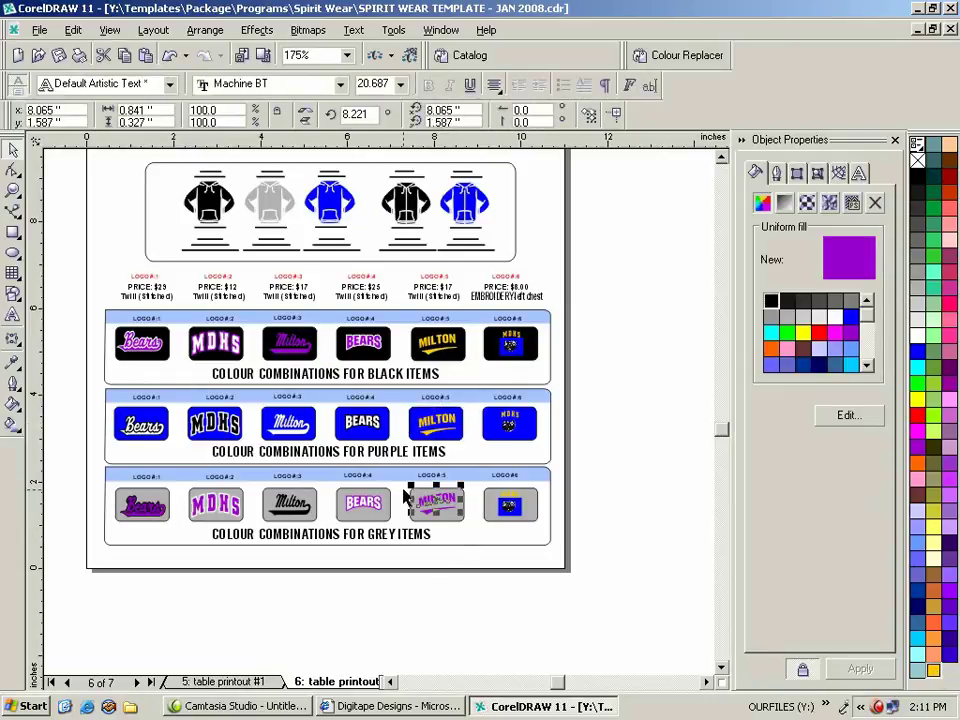
click(935, 670)
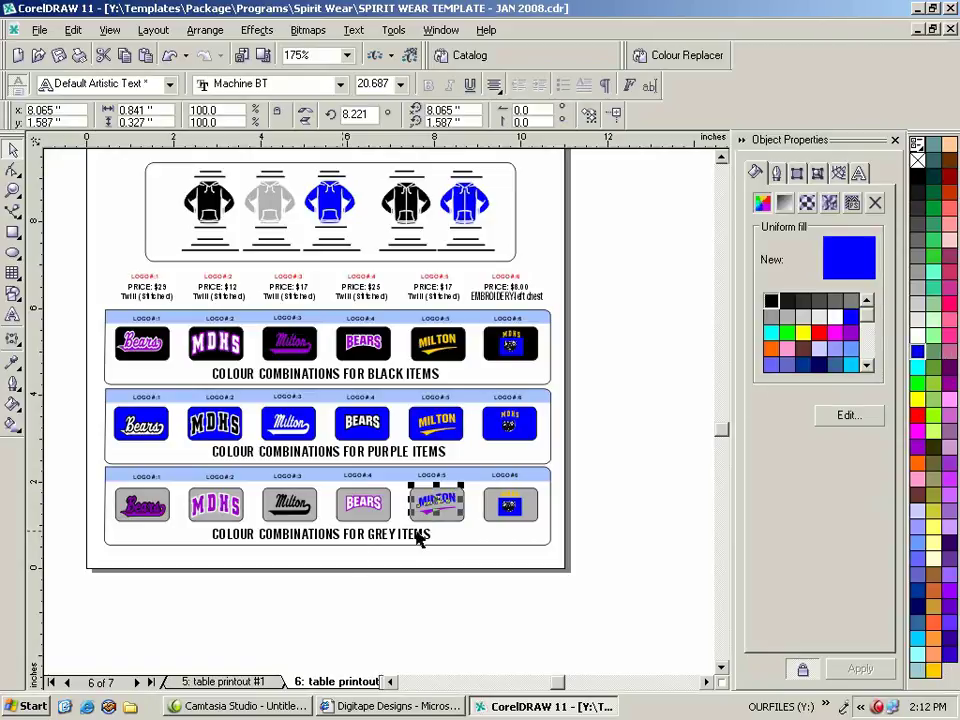
click(426, 507)
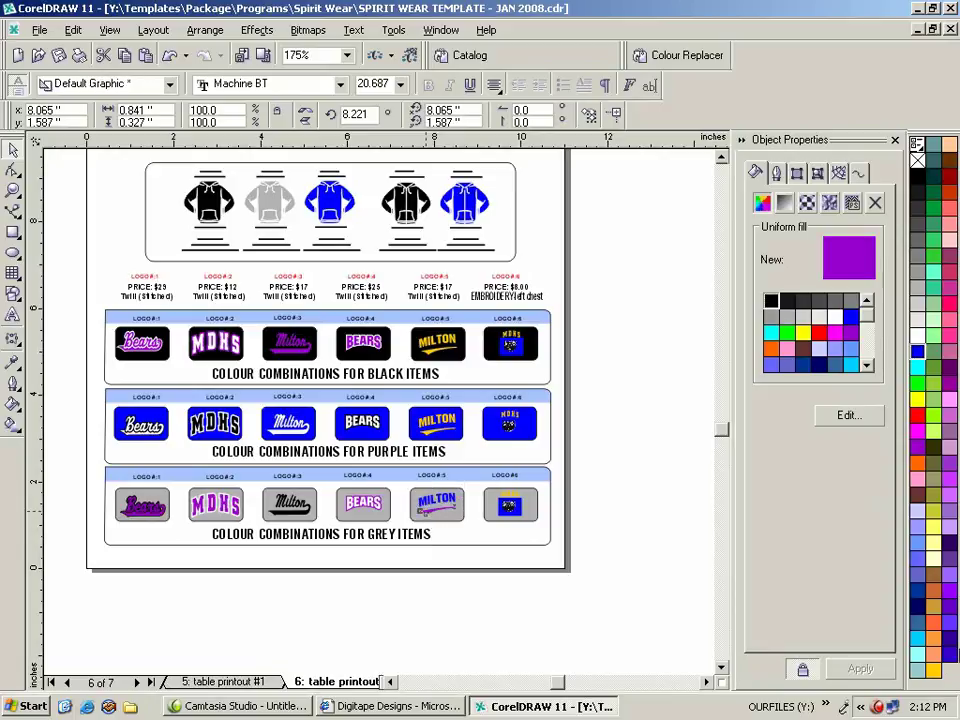
click(932, 670)
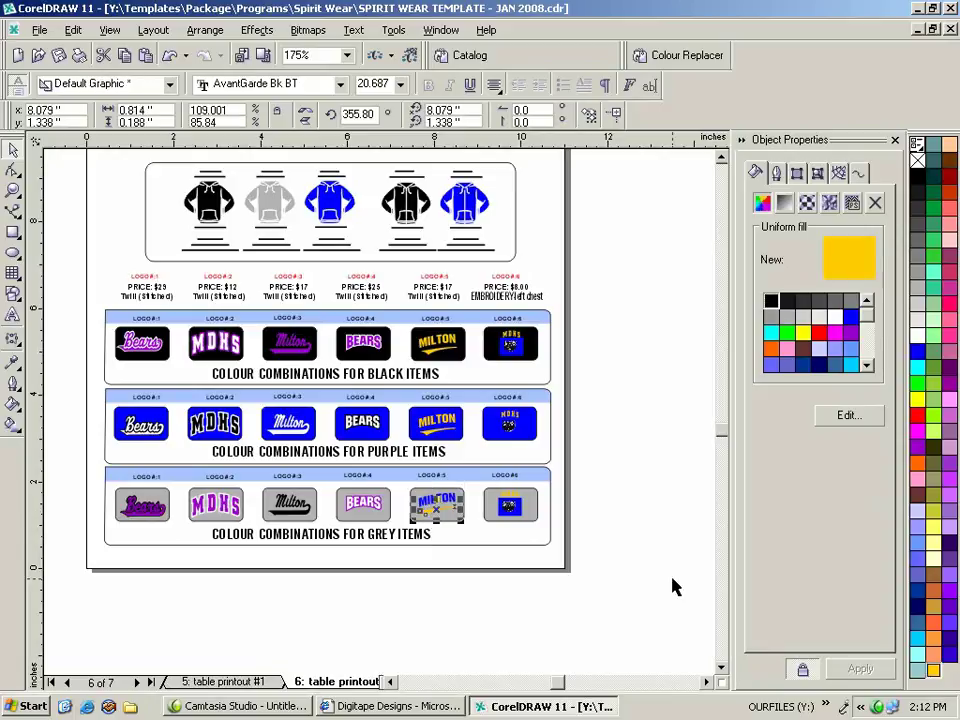
click(576, 495)
key(Escape)
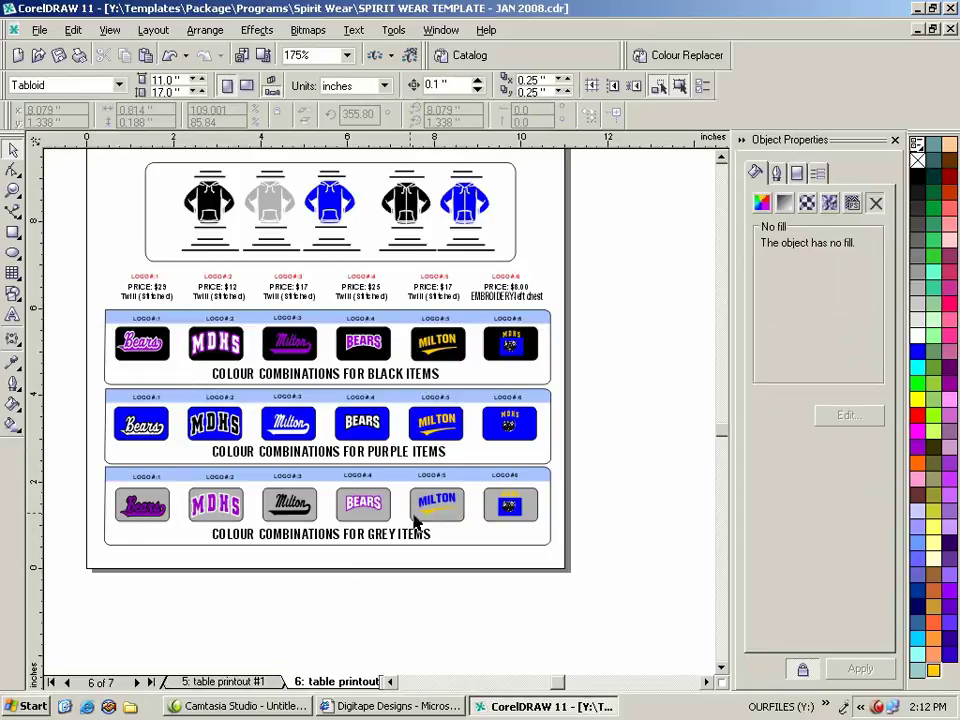
click(459, 514)
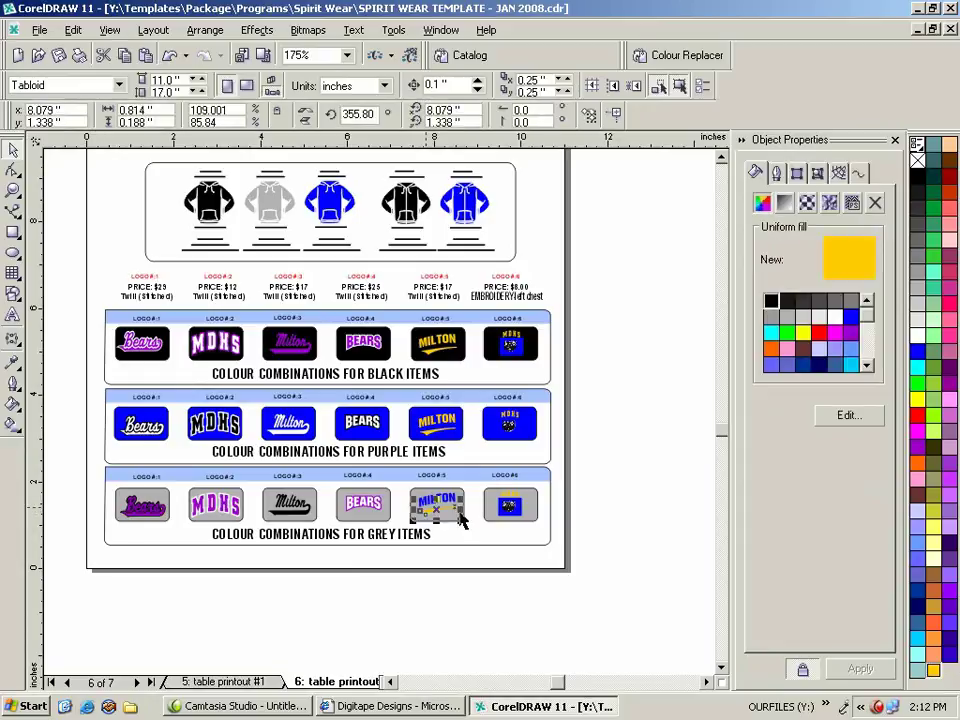
click(917, 350)
click(663, 456)
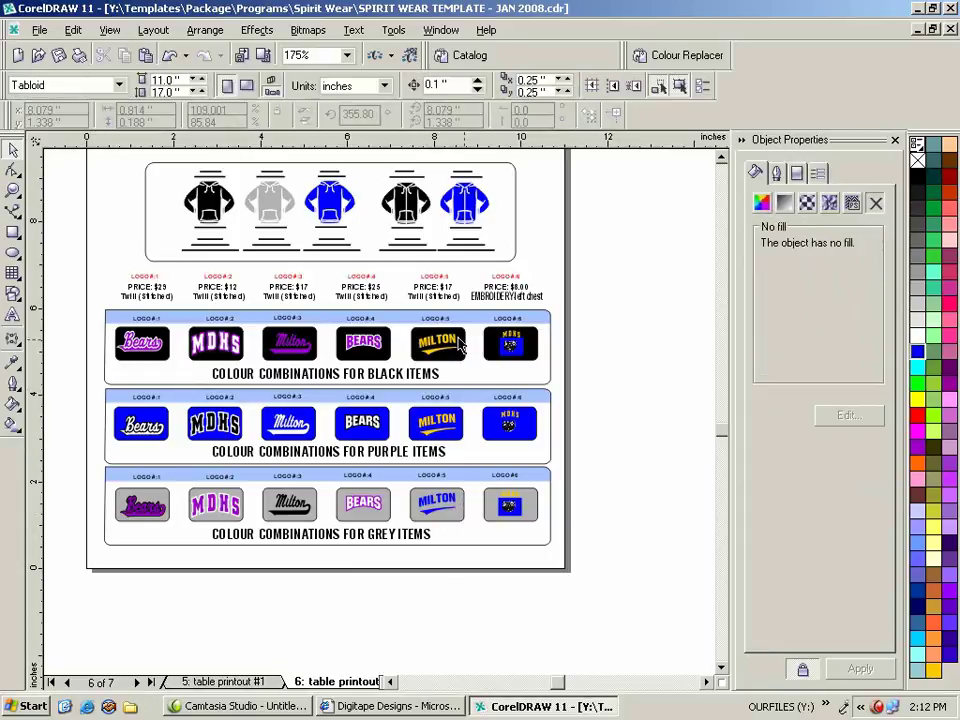
click(368, 346)
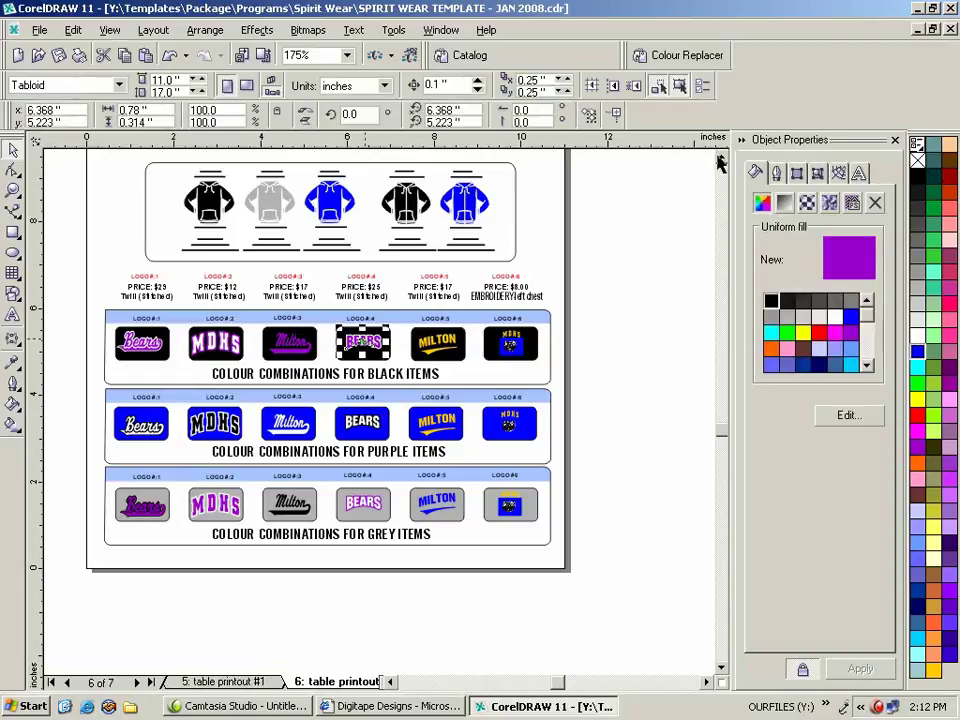
click(383, 393)
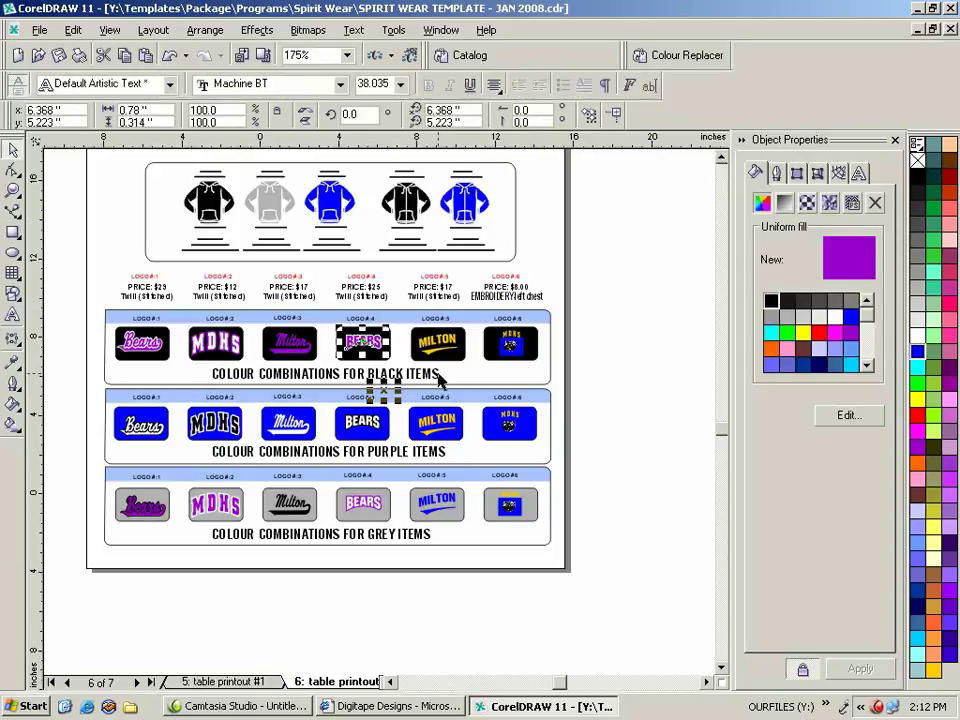
key(F3)
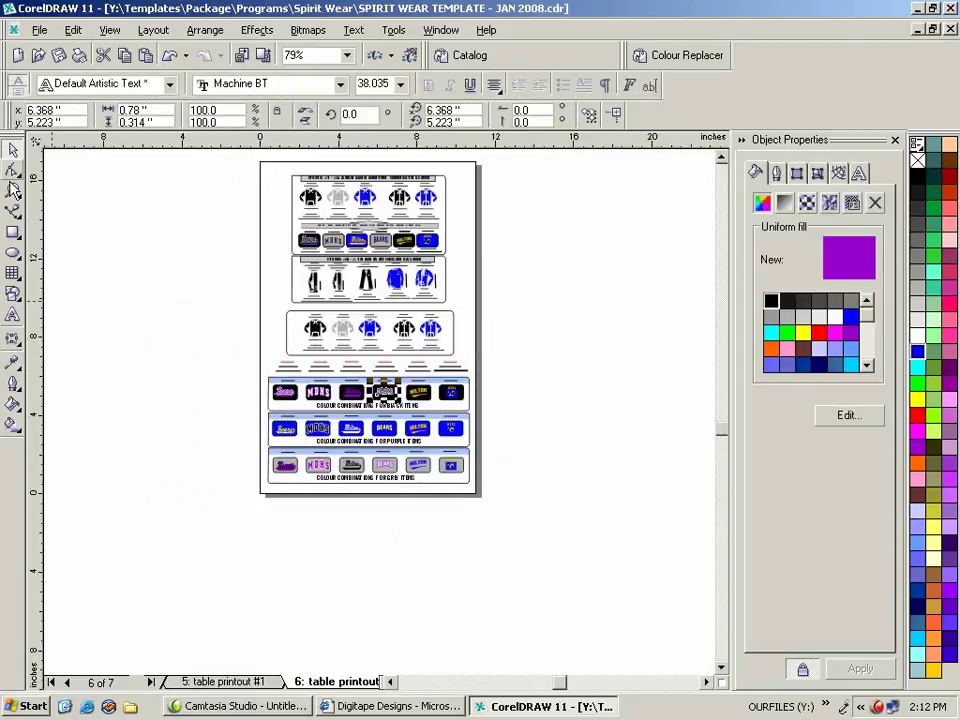
click(11, 190)
drag(246, 344, 526, 515)
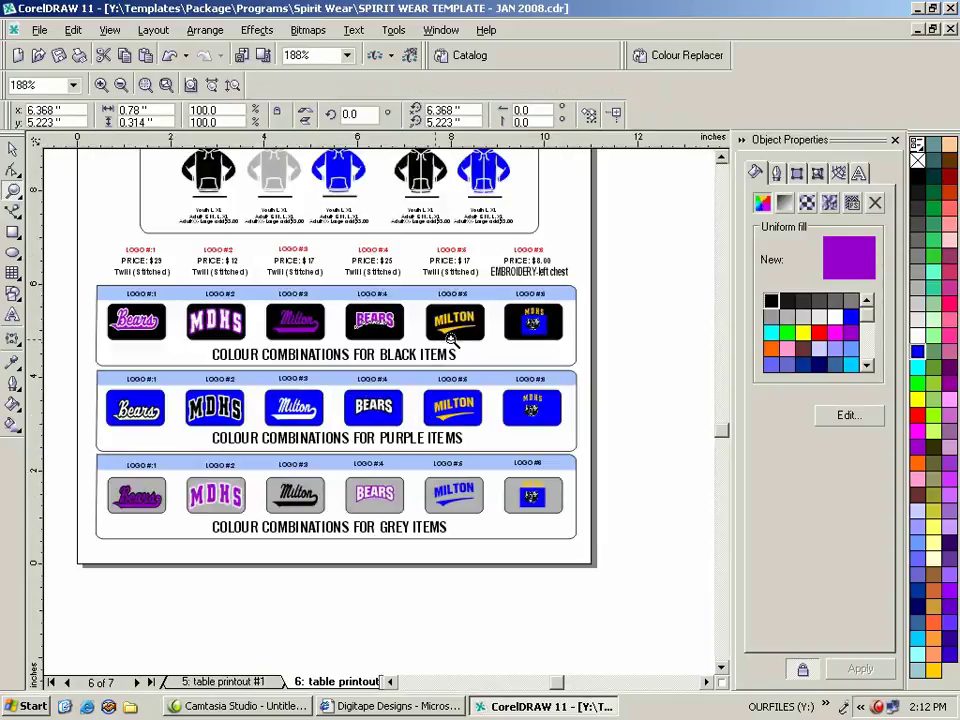
click(13, 149)
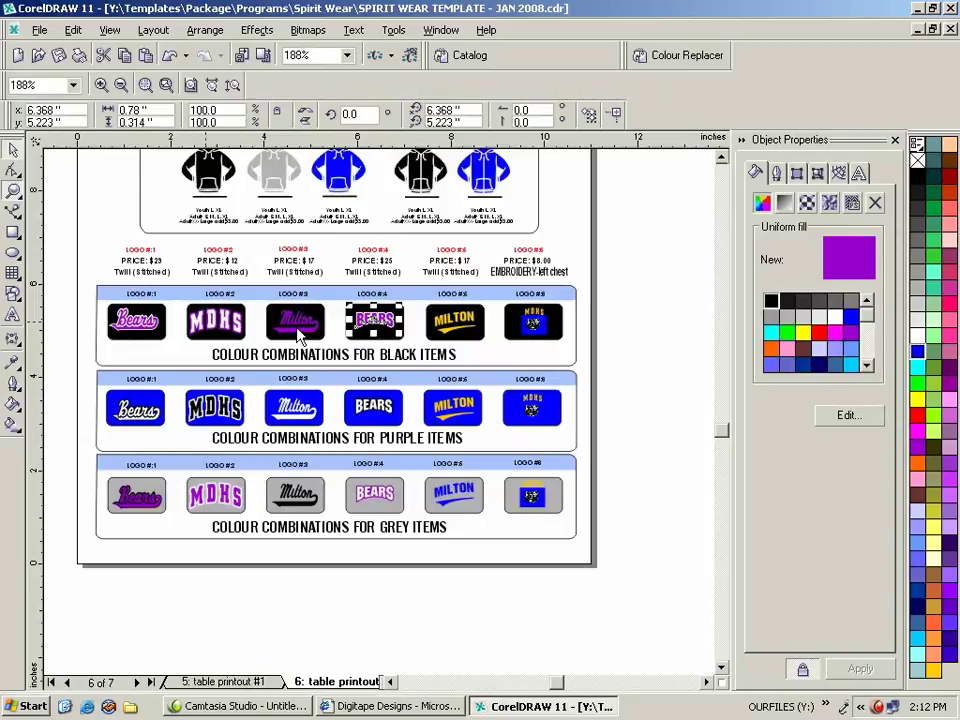
Recolour the Milton script lettering and its tails on the black and blue Logo #3 panels to gold.
click(295, 334)
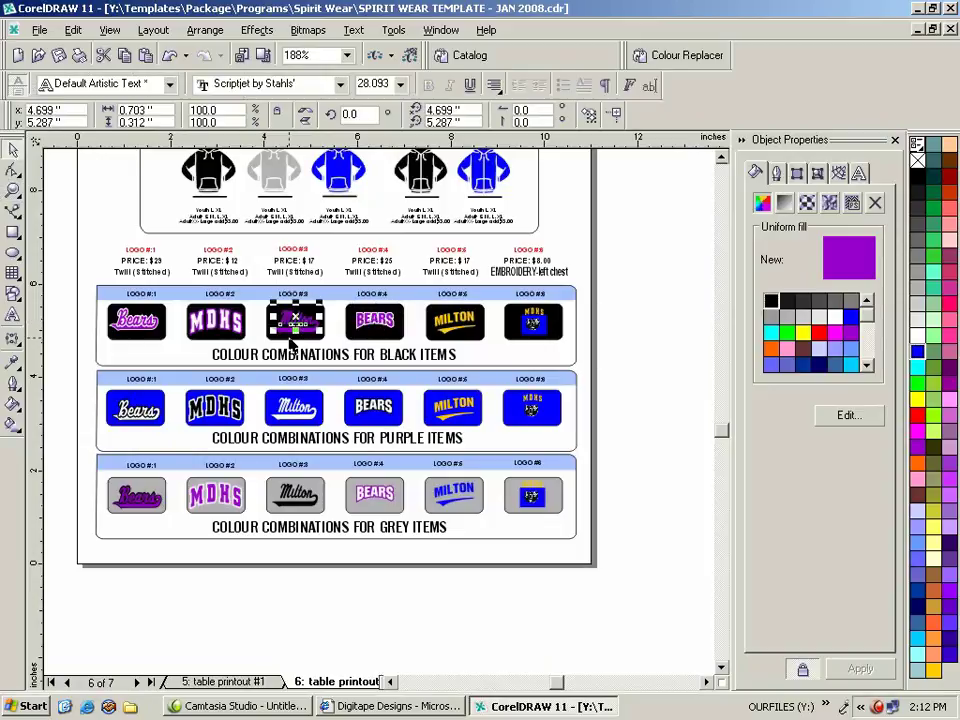
click(292, 322)
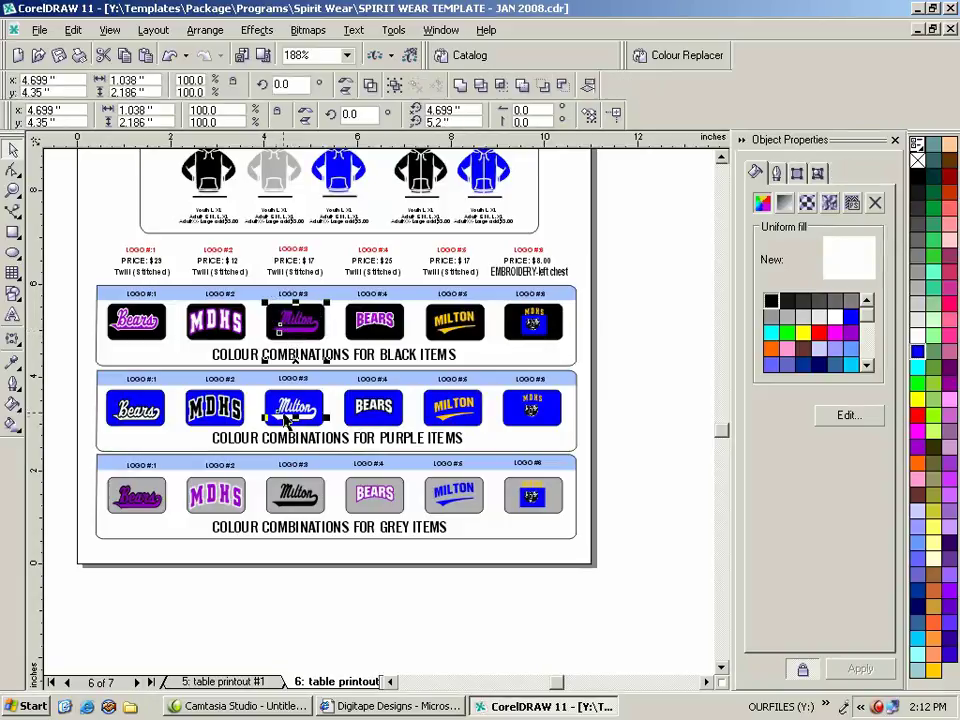
shift+click(290, 420)
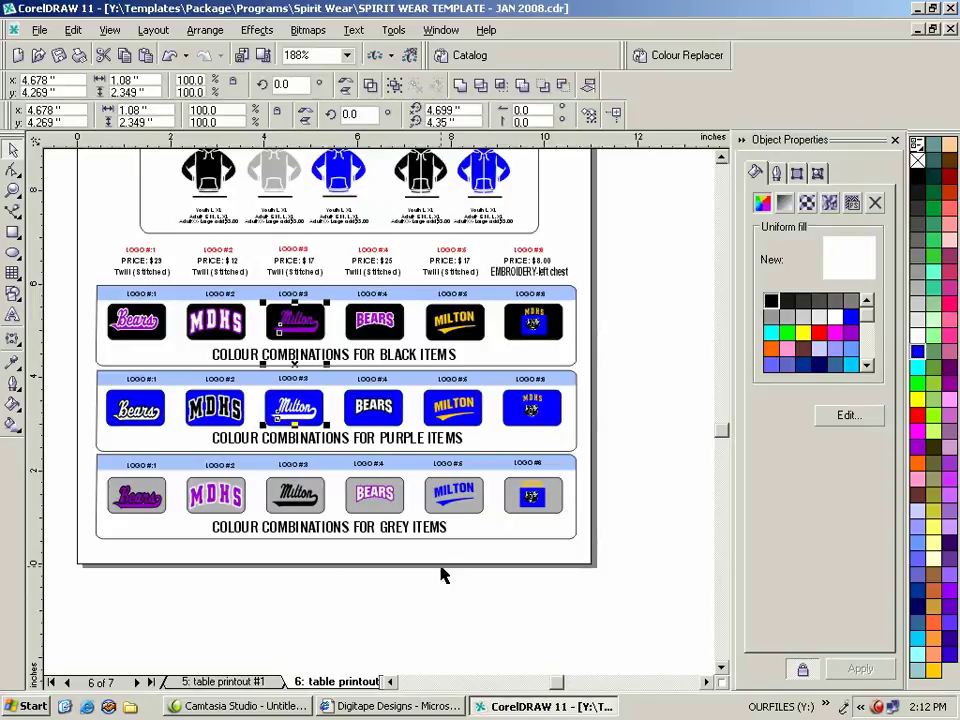
click(286, 496)
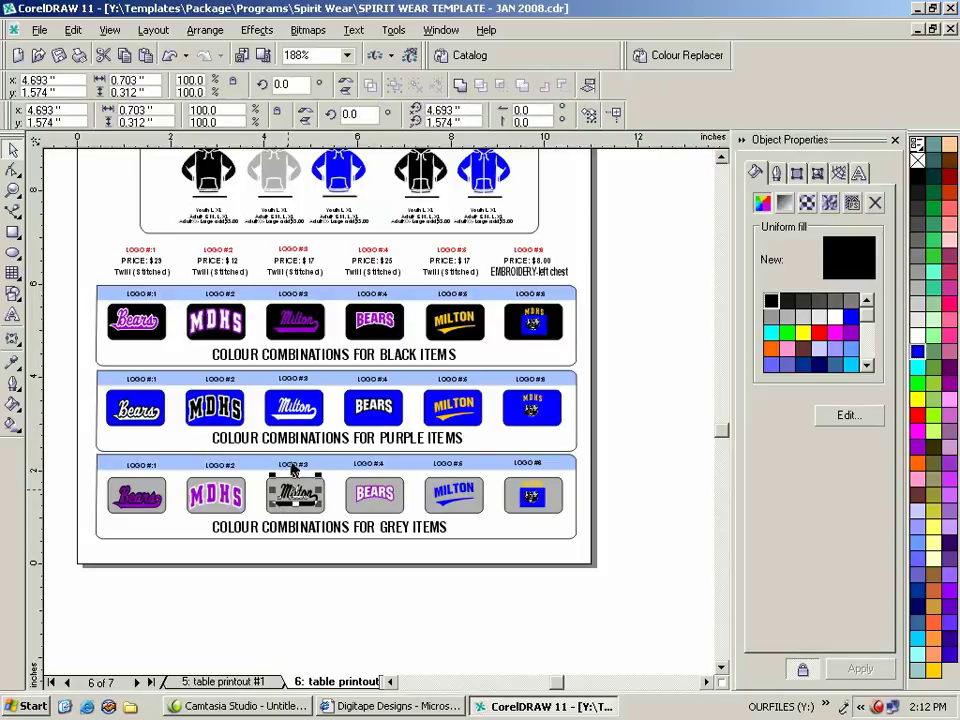
key(F8)
click(291, 419)
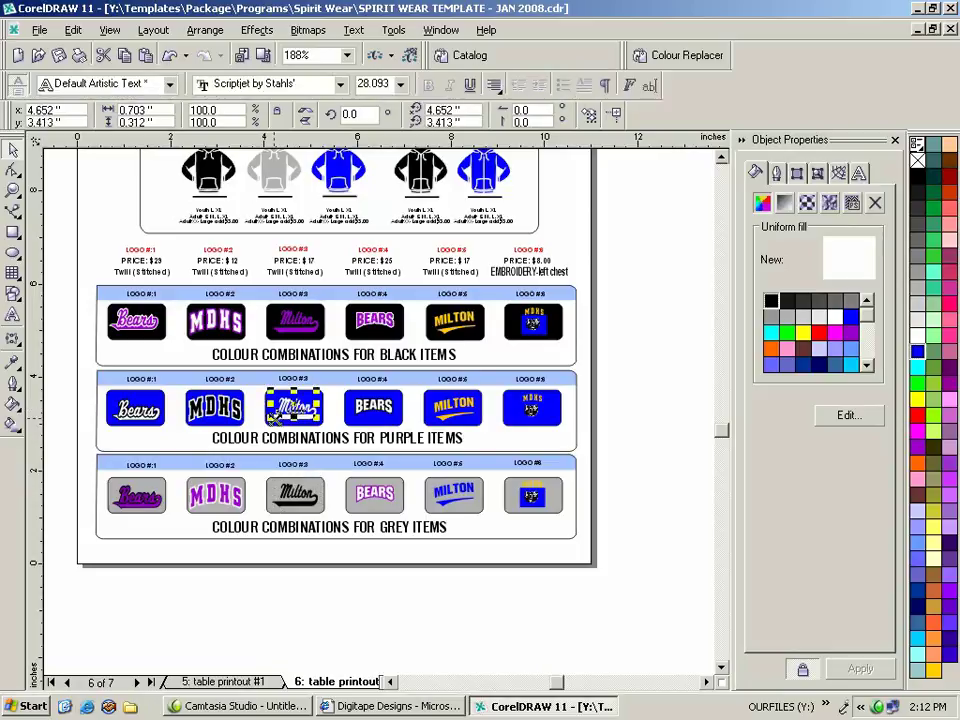
click(282, 425)
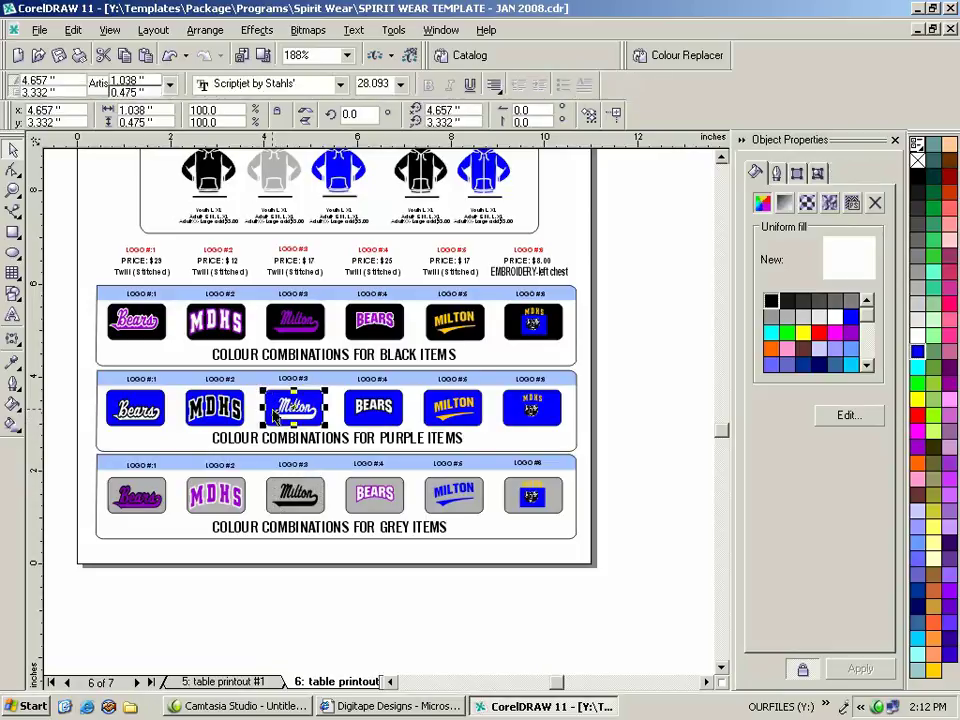
shift+click(287, 333)
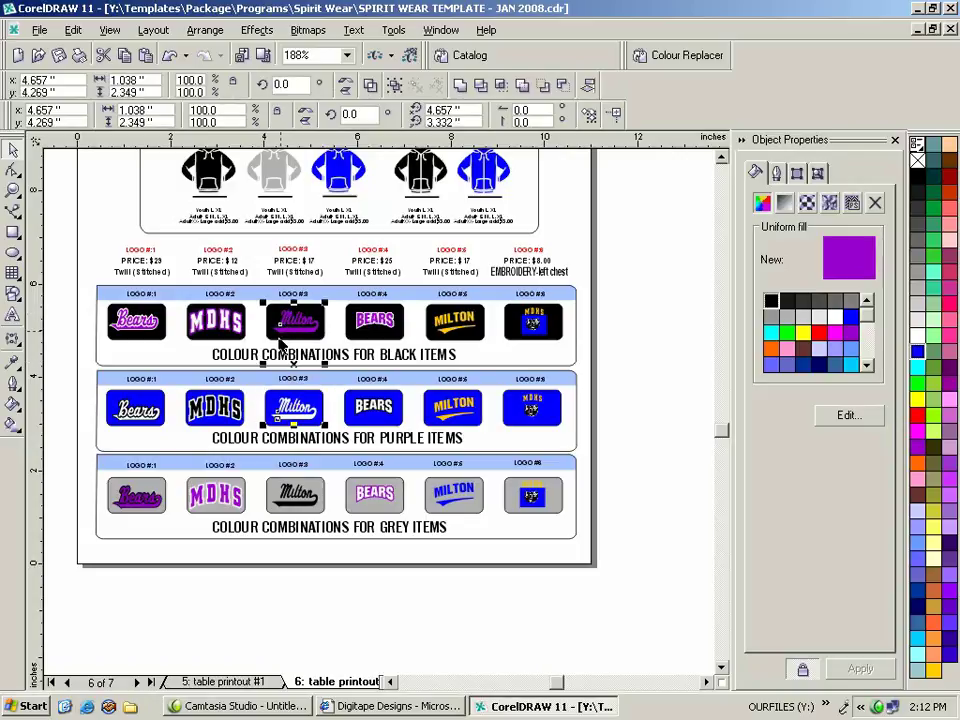
shift+click(282, 343)
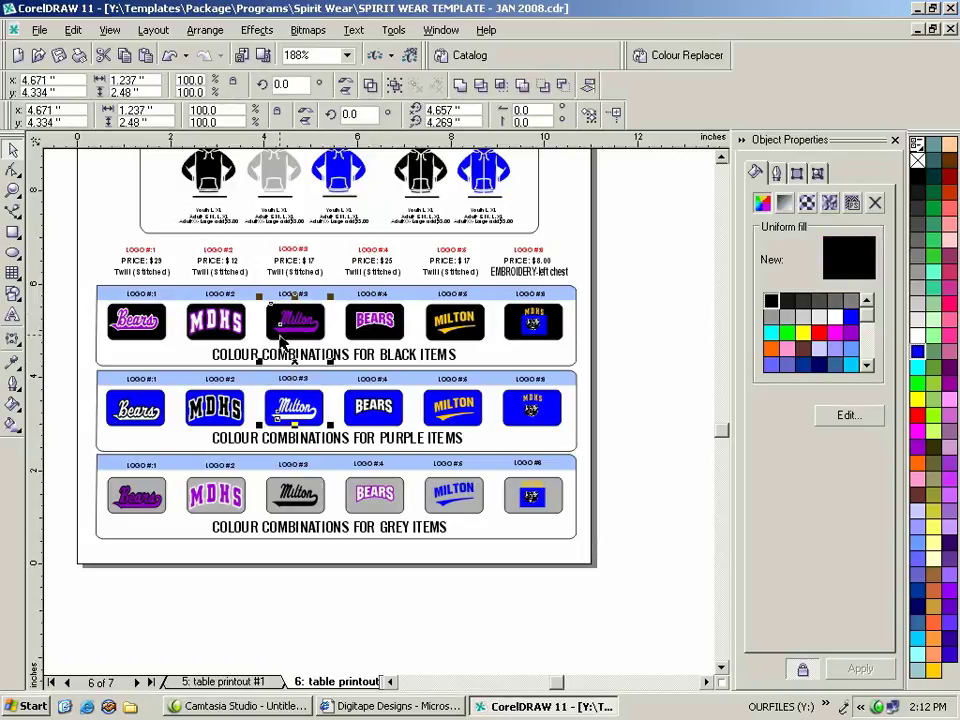
shift+click(282, 343)
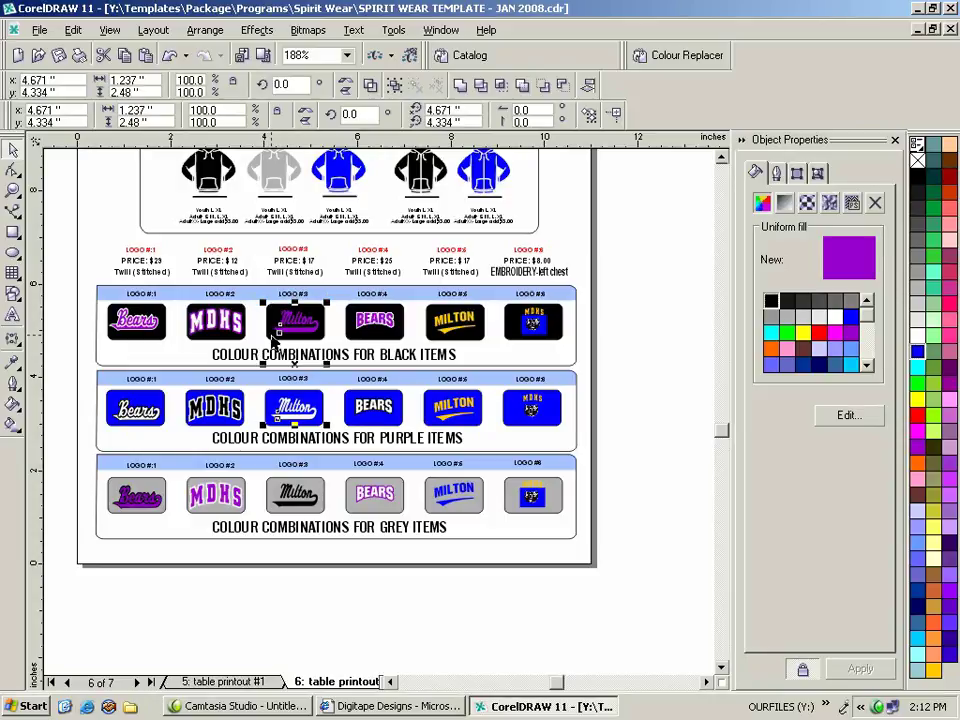
click(933, 670)
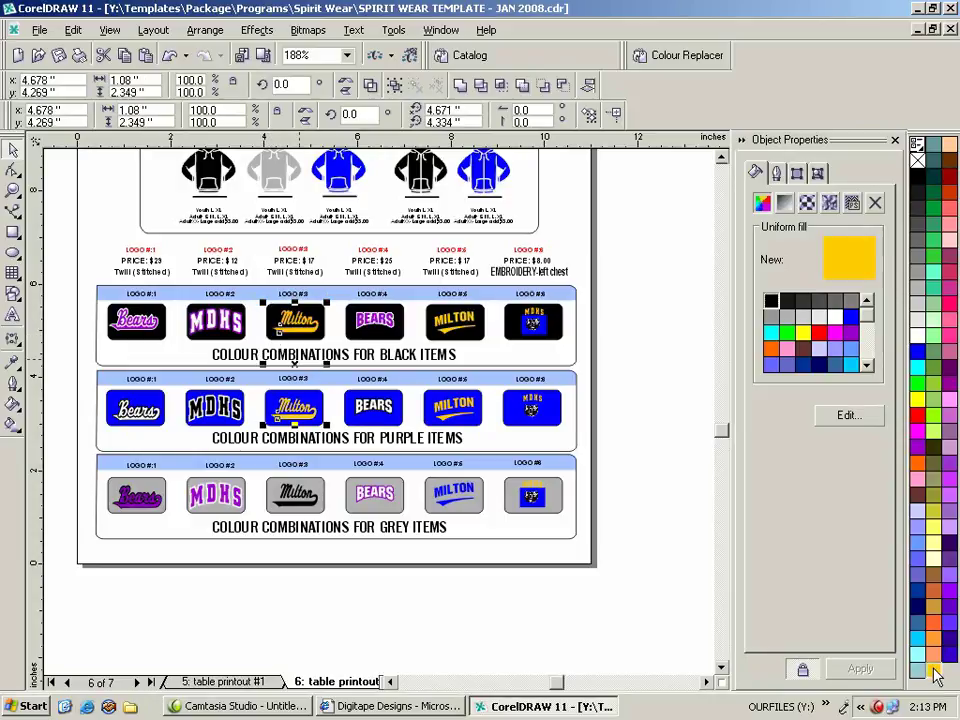
Recolour the Milton script lettering and its tail on the grey Logo #3 panel to blue.
click(289, 492)
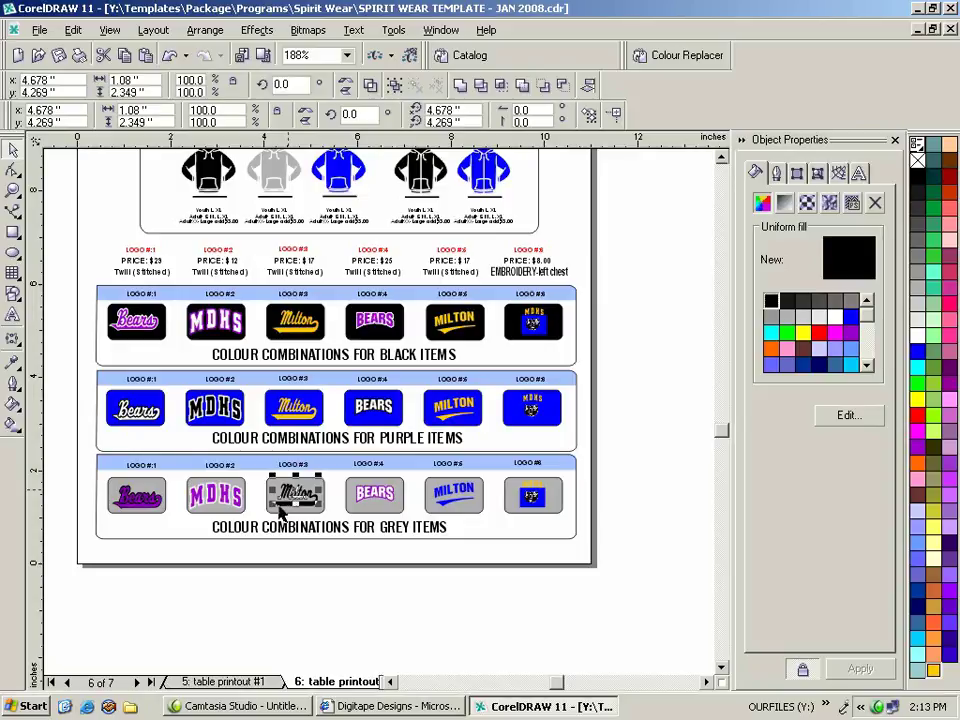
click(916, 352)
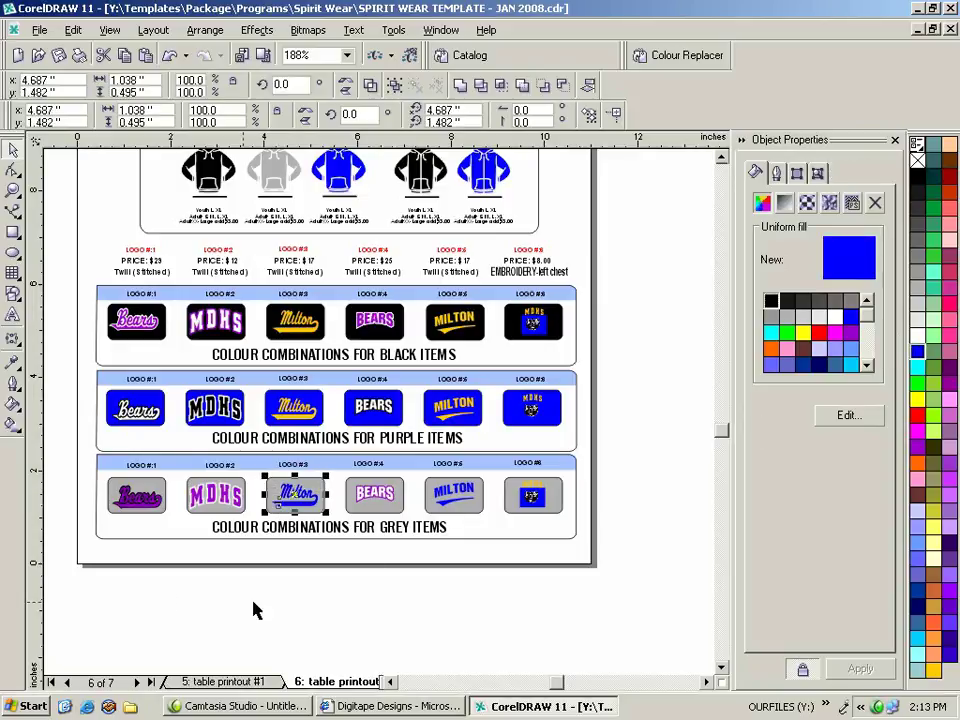
click(253, 610)
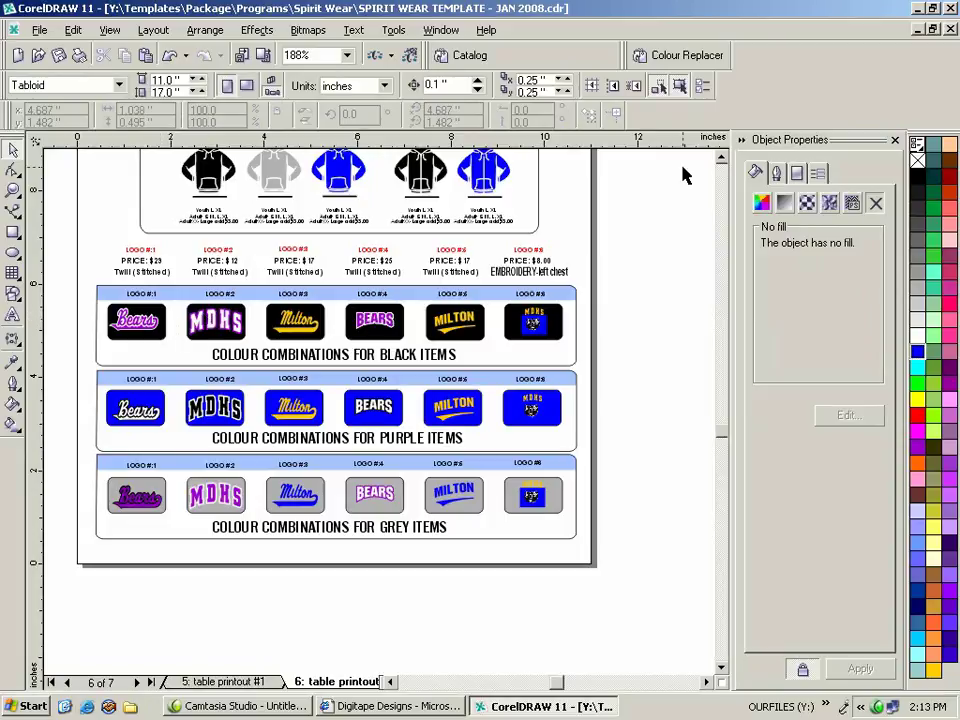
Give the Bears logo and the MDHS lettering on the black Logo #1 and Logo #2 panels a blue fill with a gold outline.
key(F3)
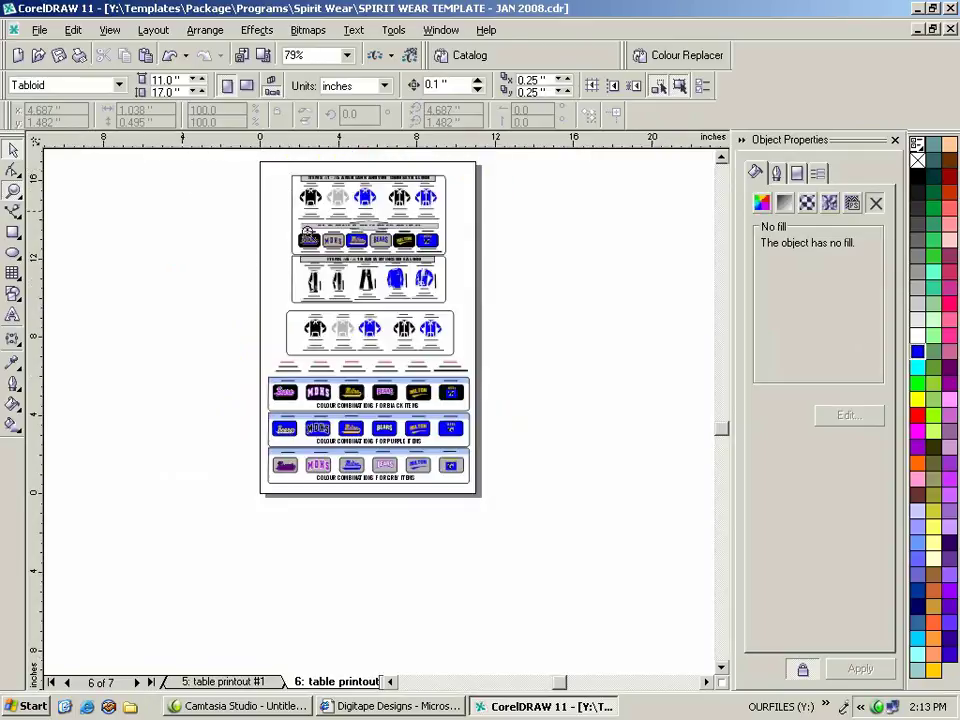
click(13, 190)
drag(273, 219, 500, 340)
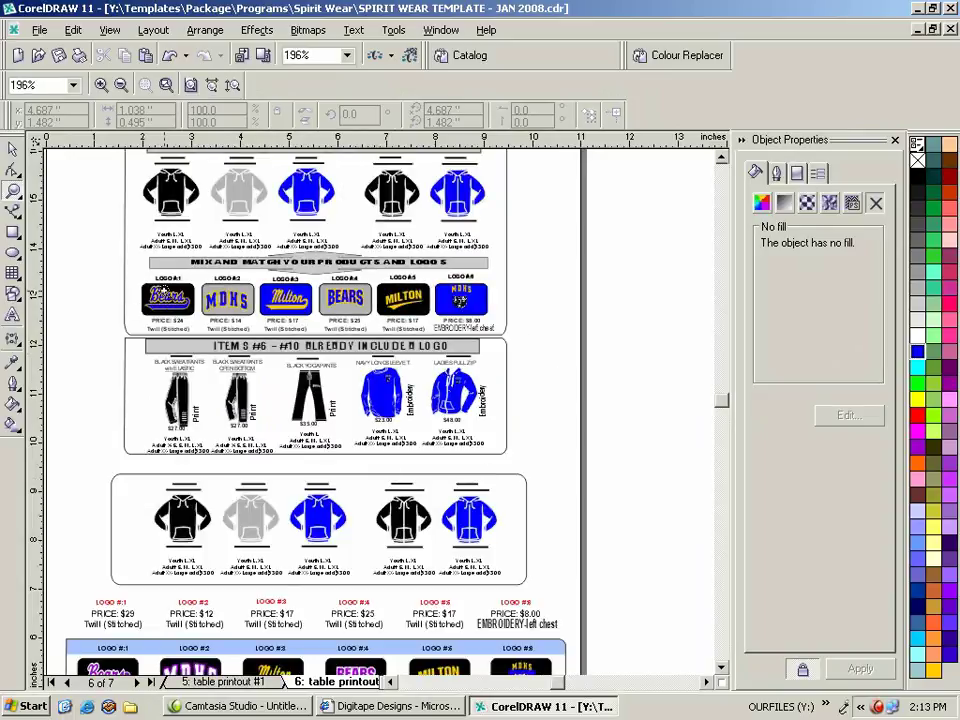
click(722, 669)
click(722, 669)
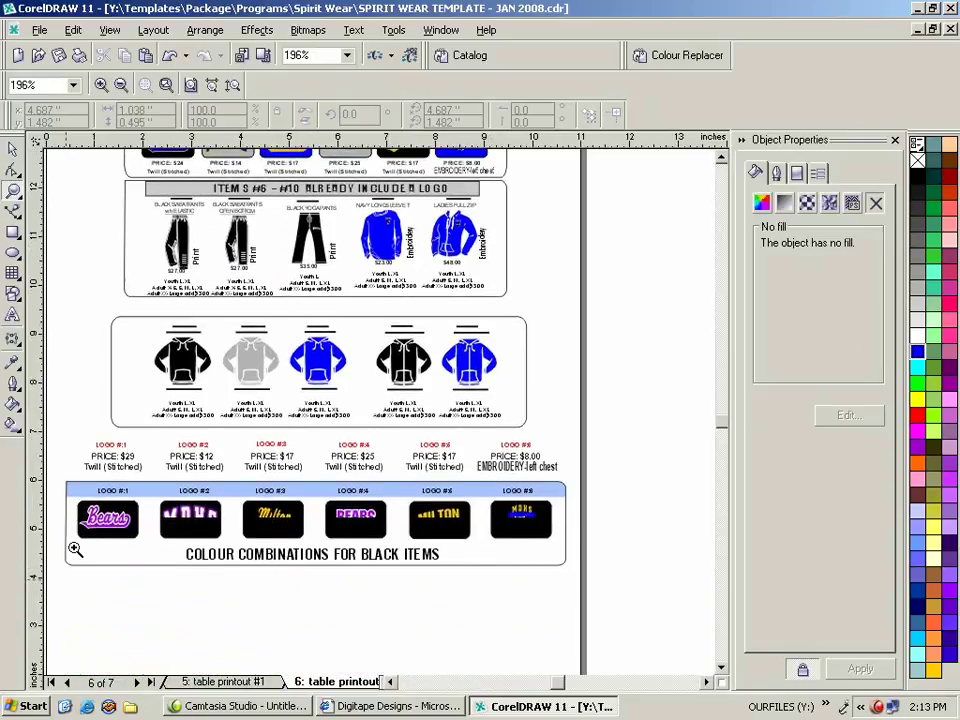
drag(58, 485, 207, 602)
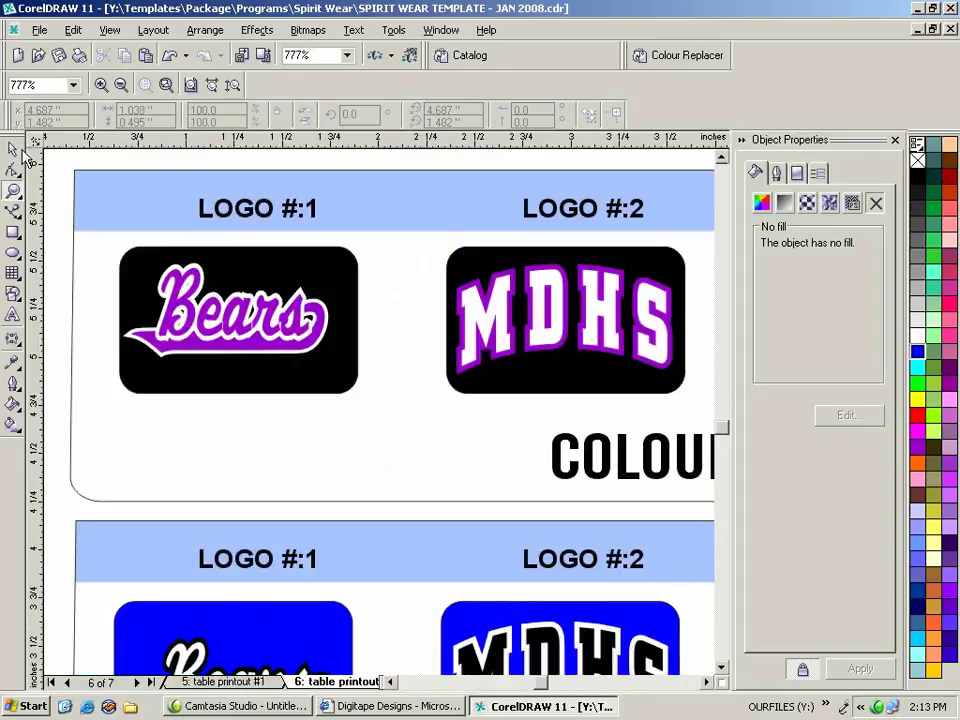
click(12, 148)
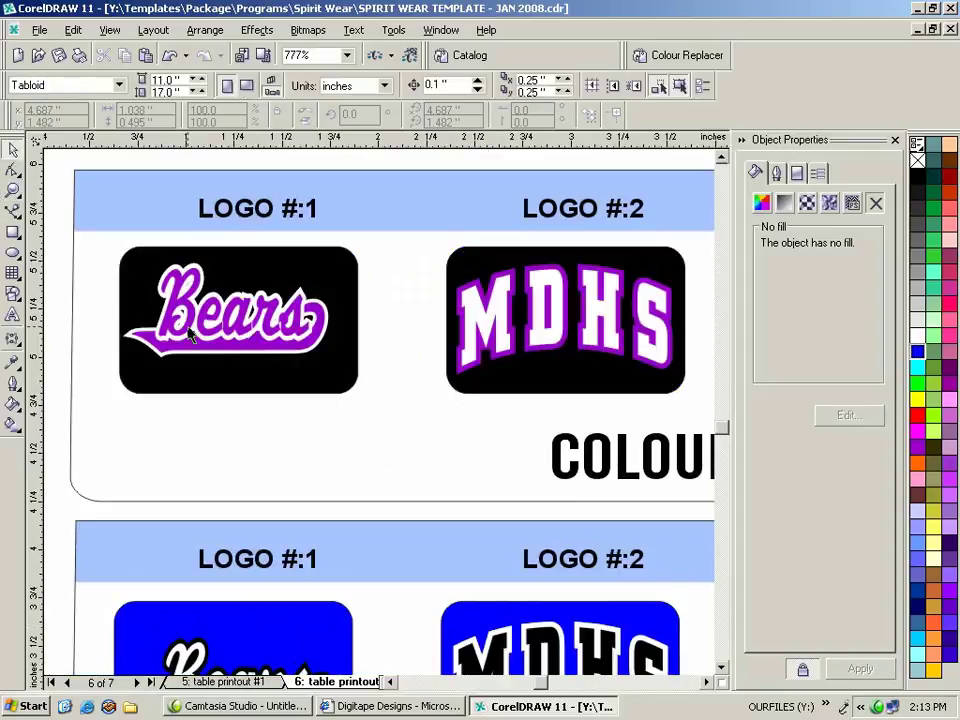
click(186, 338)
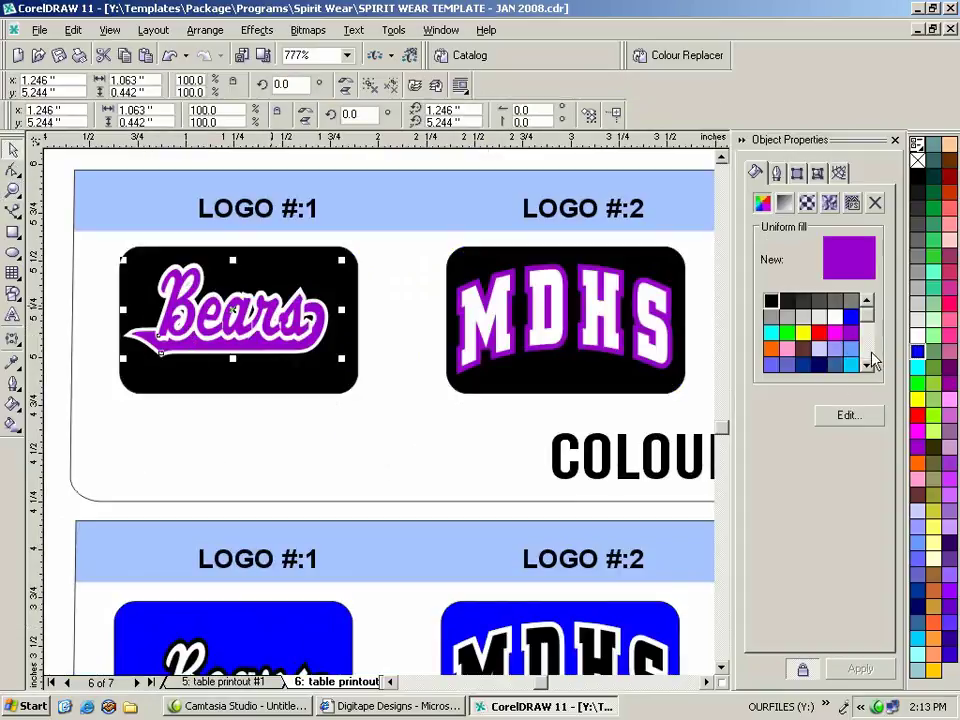
click(915, 352)
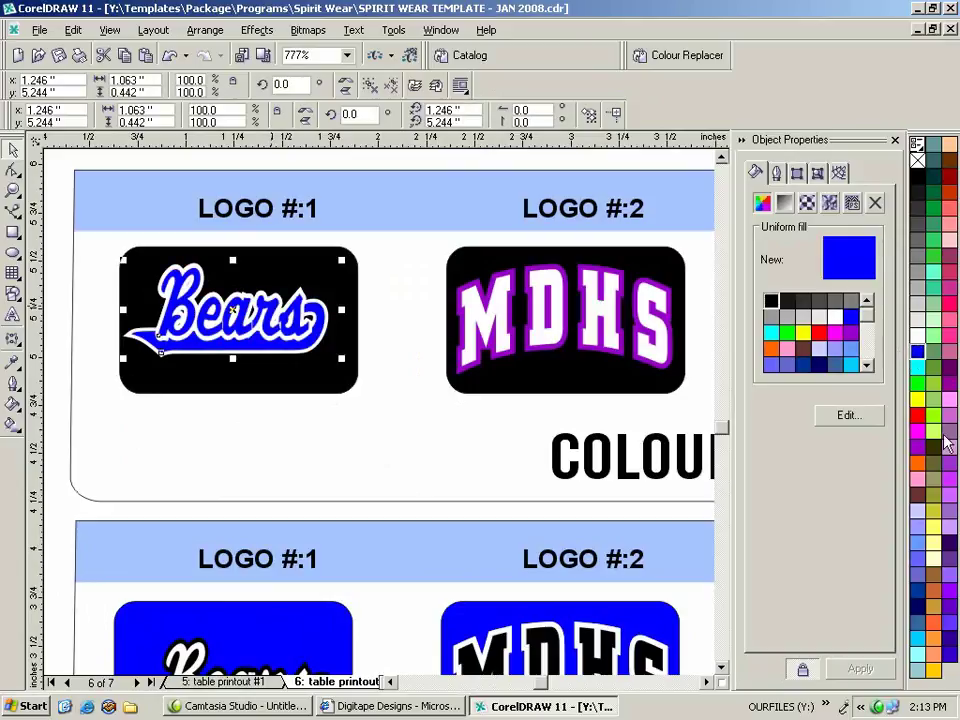
right_click(934, 670)
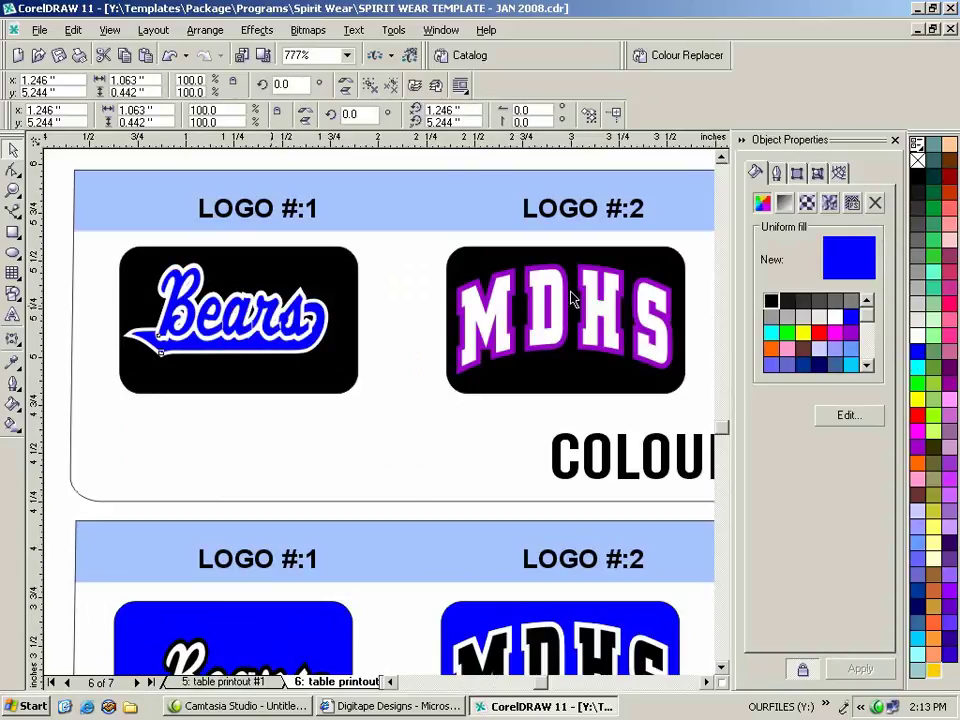
click(620, 307)
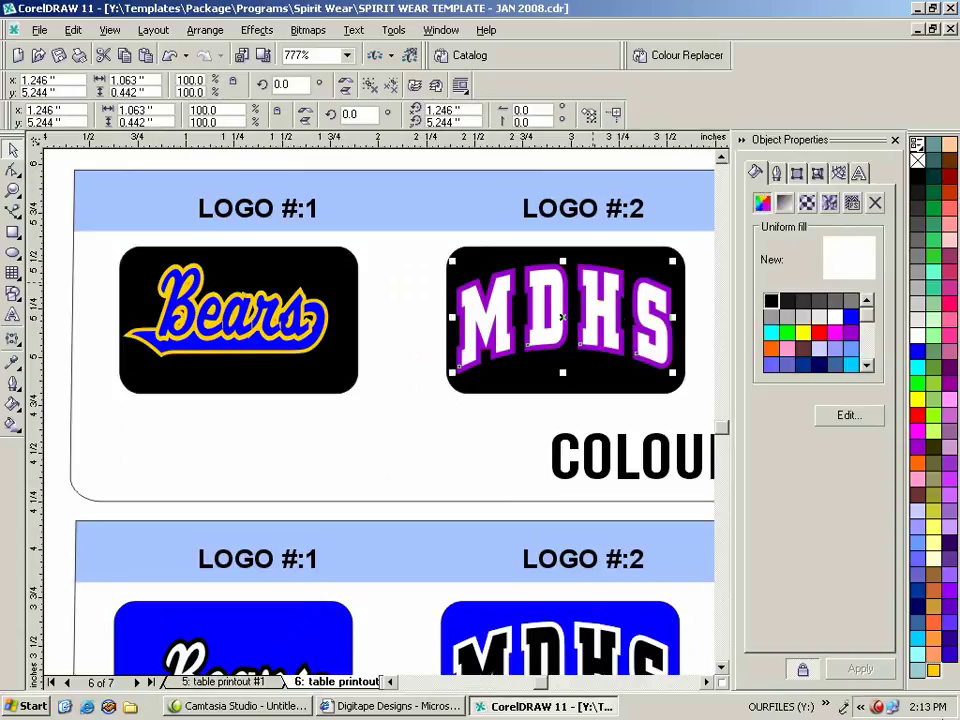
right_click(932, 668)
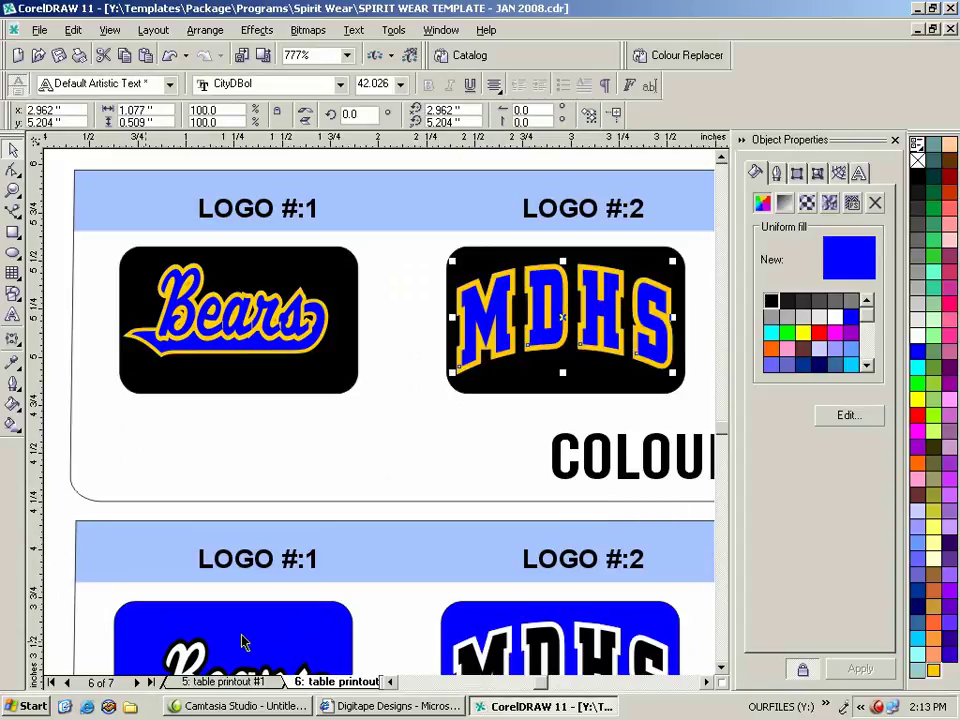
Give the BEARS lettering on the black Logo #4 panel a blue fill with a gold outline.
key(F3)
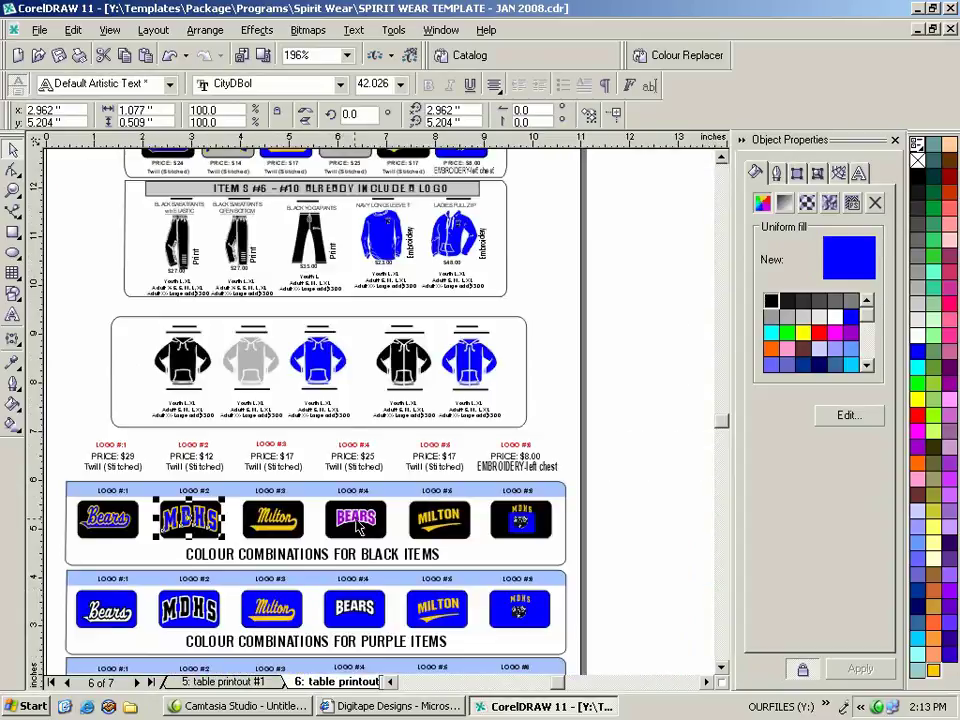
click(339, 515)
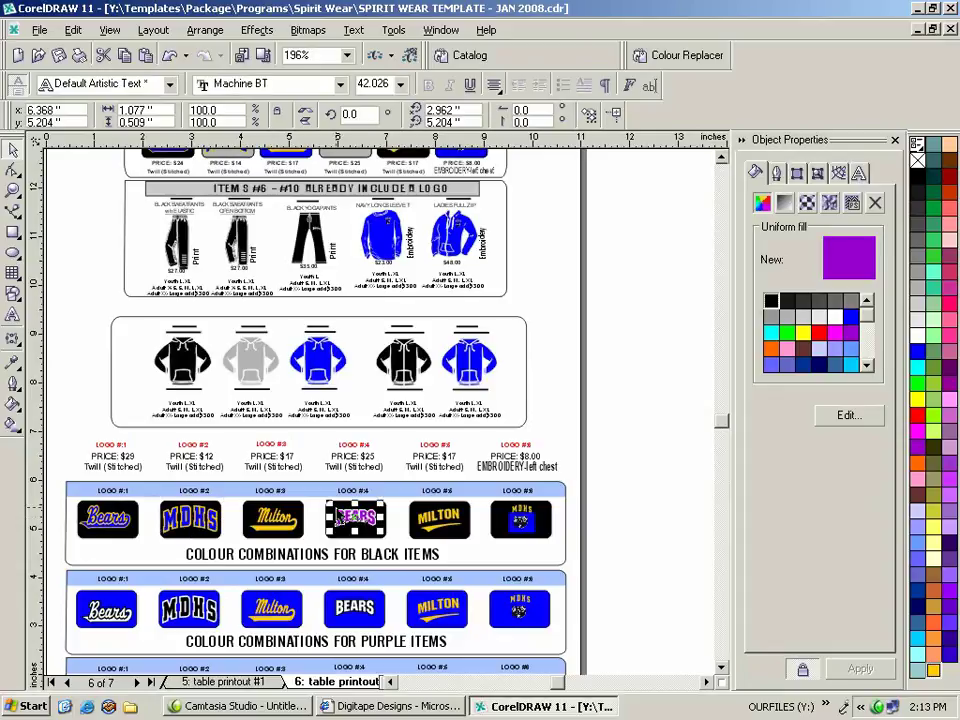
click(916, 351)
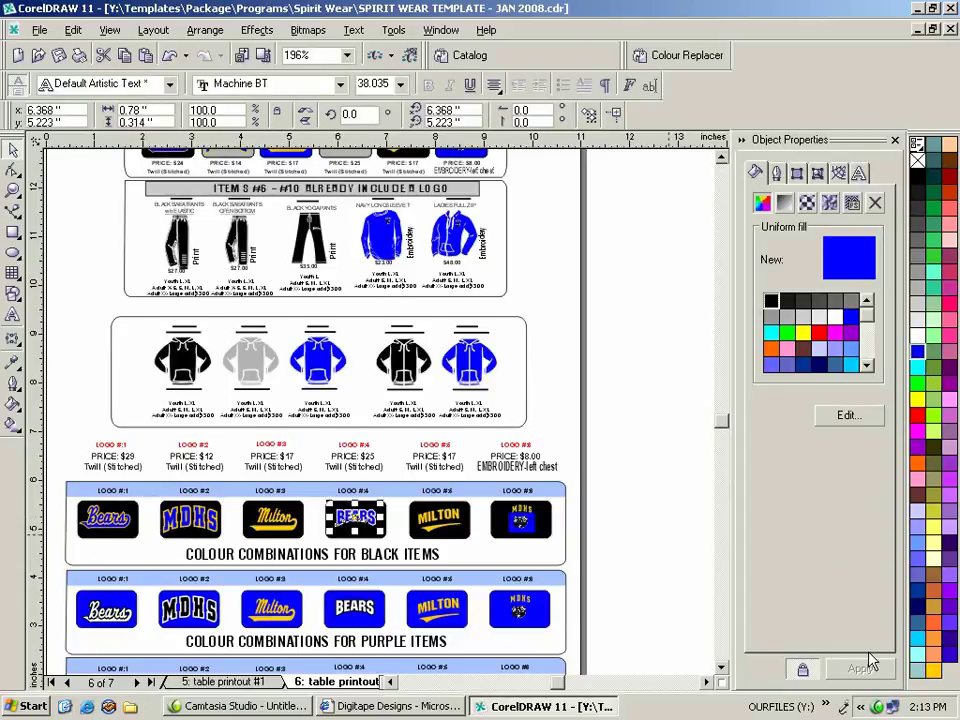
right_click(934, 672)
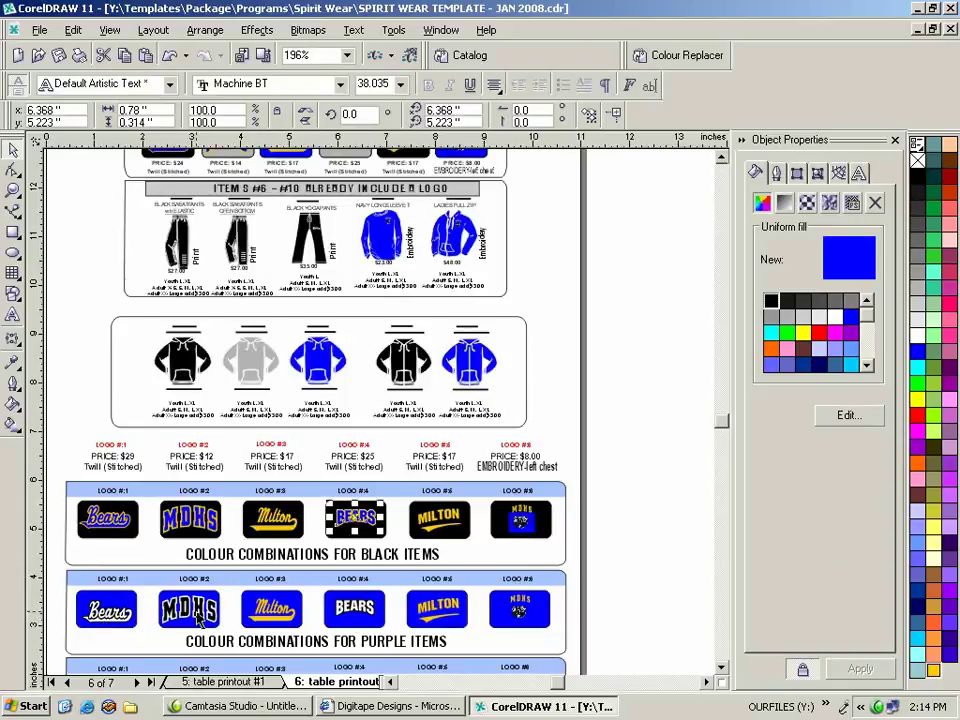
Give the MDHS and BEARS lettering on the blue Logo #2 and Logo #4 panels a blue fill with a gold outline.
click(197, 618)
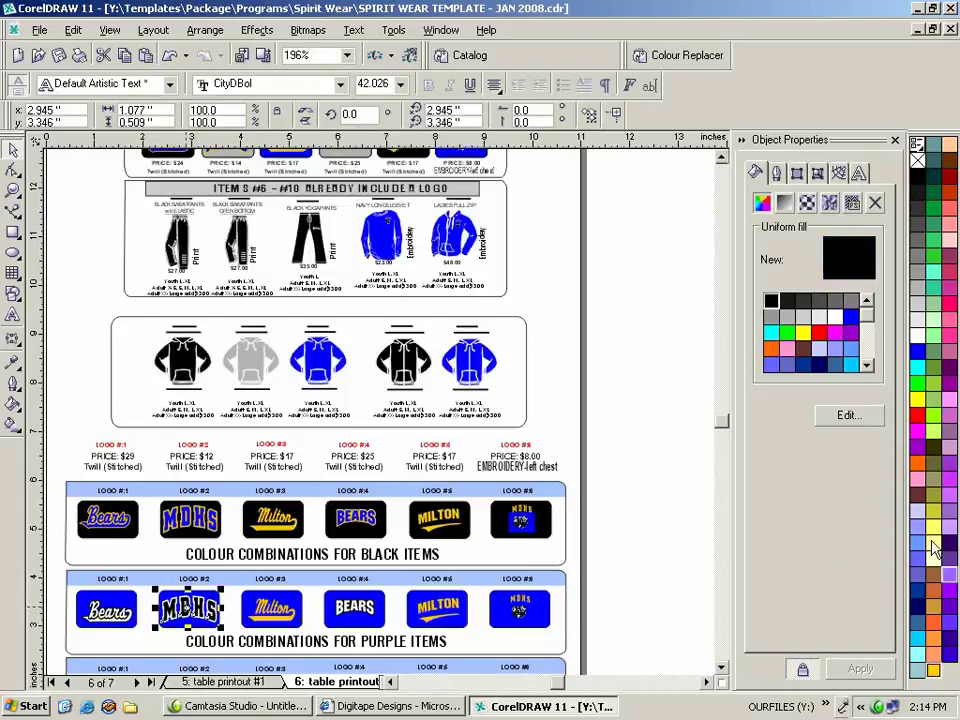
click(917, 351)
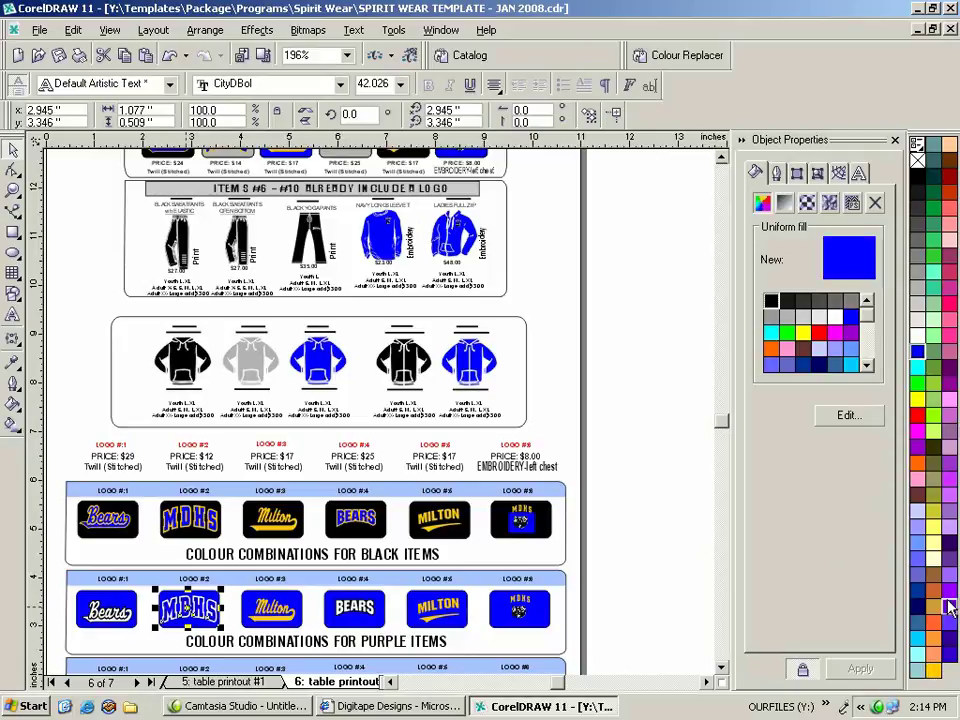
right_click(933, 671)
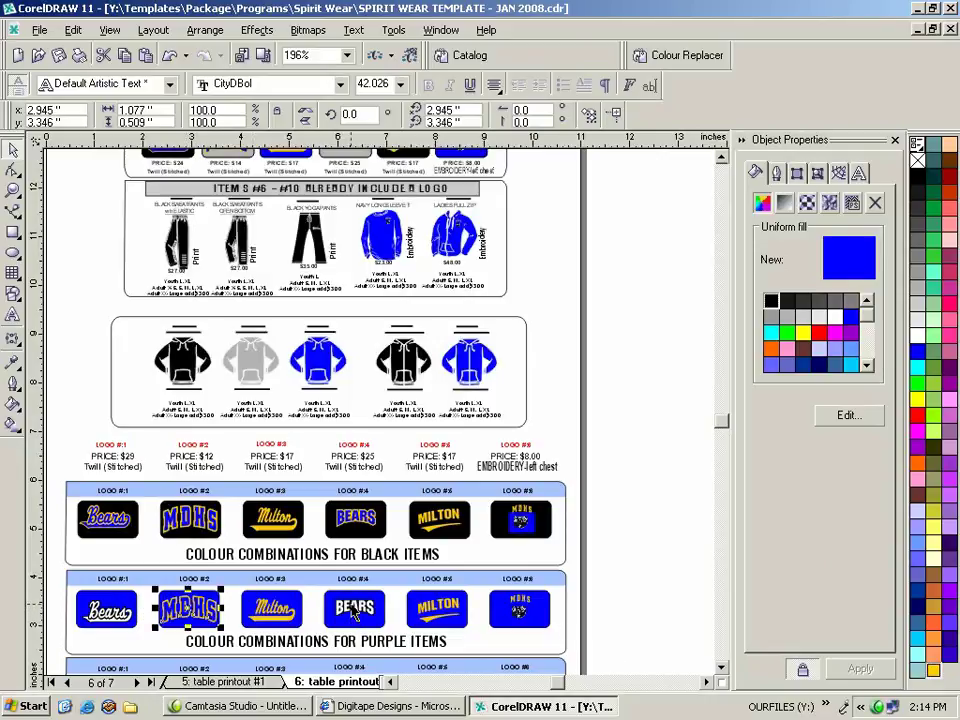
click(353, 612)
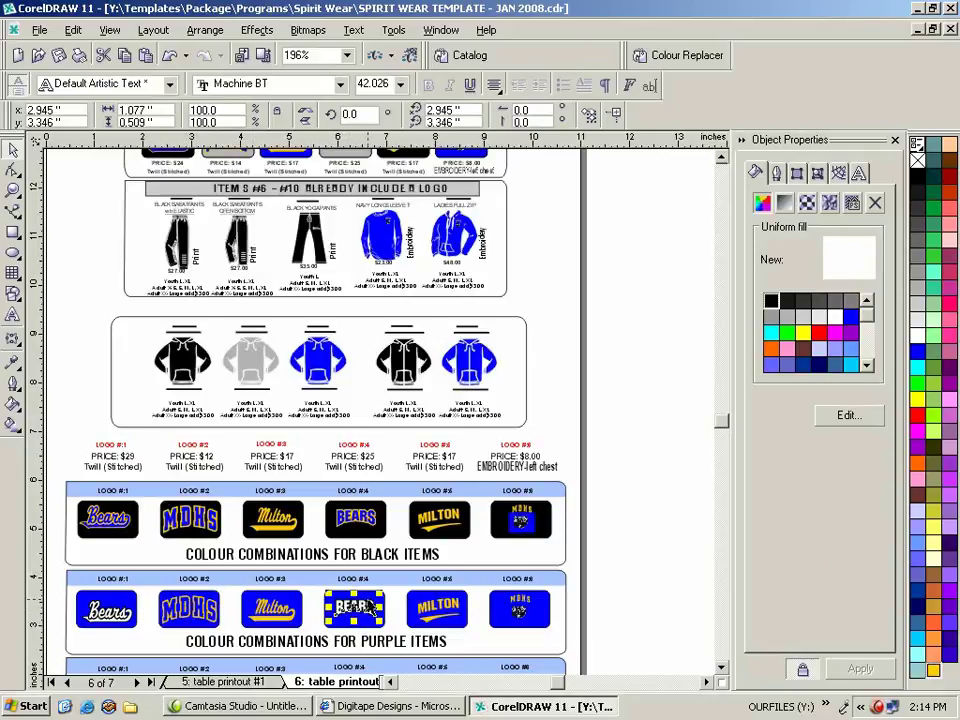
click(917, 352)
right_click(933, 671)
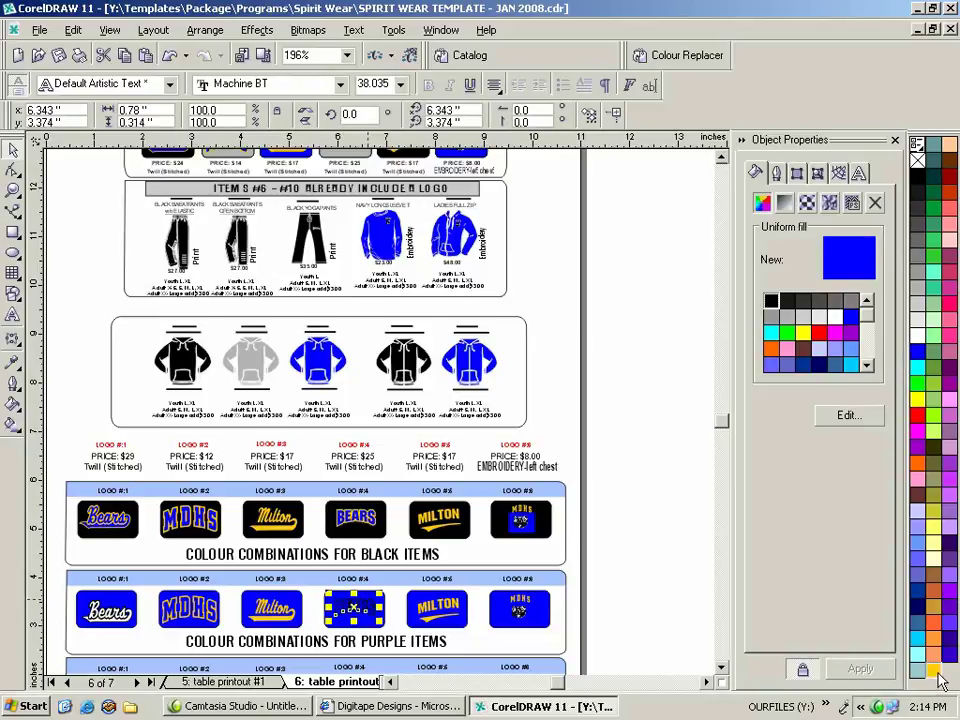
Give the Bears script and its tail on the blue Logo #1 panel a blue fill with a gold outline.
click(718, 671)
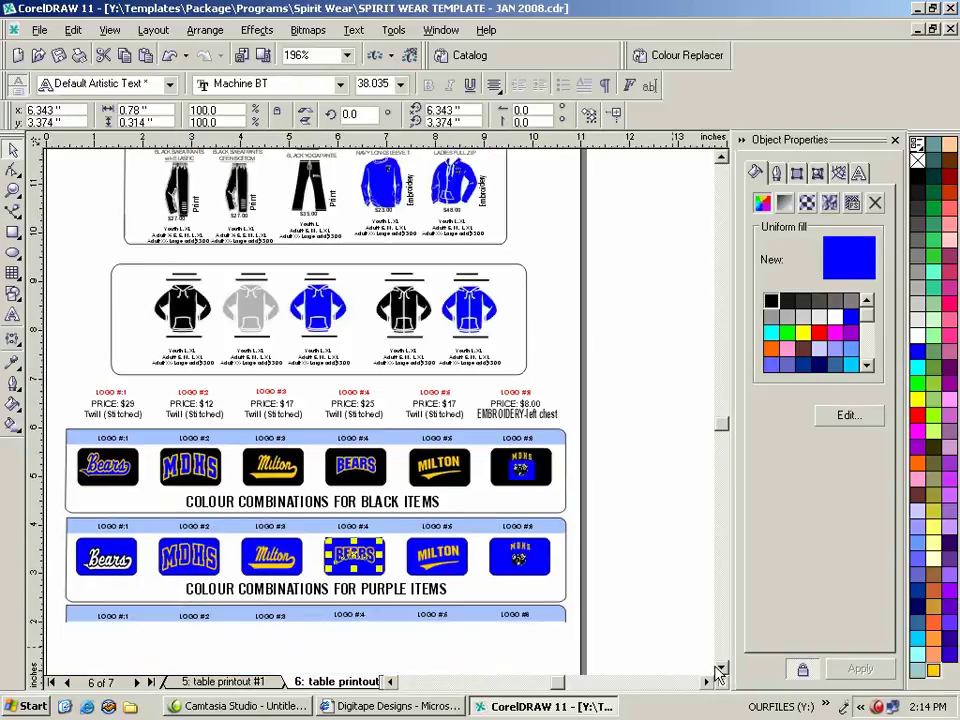
click(718, 671)
click(718, 671)
click(718, 671)
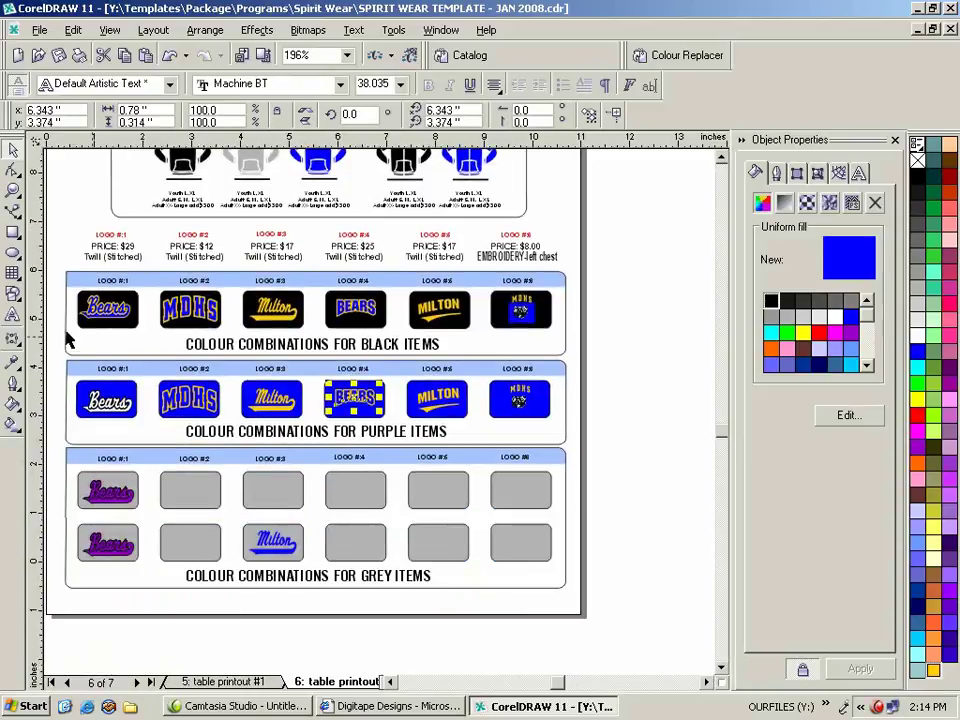
click(120, 404)
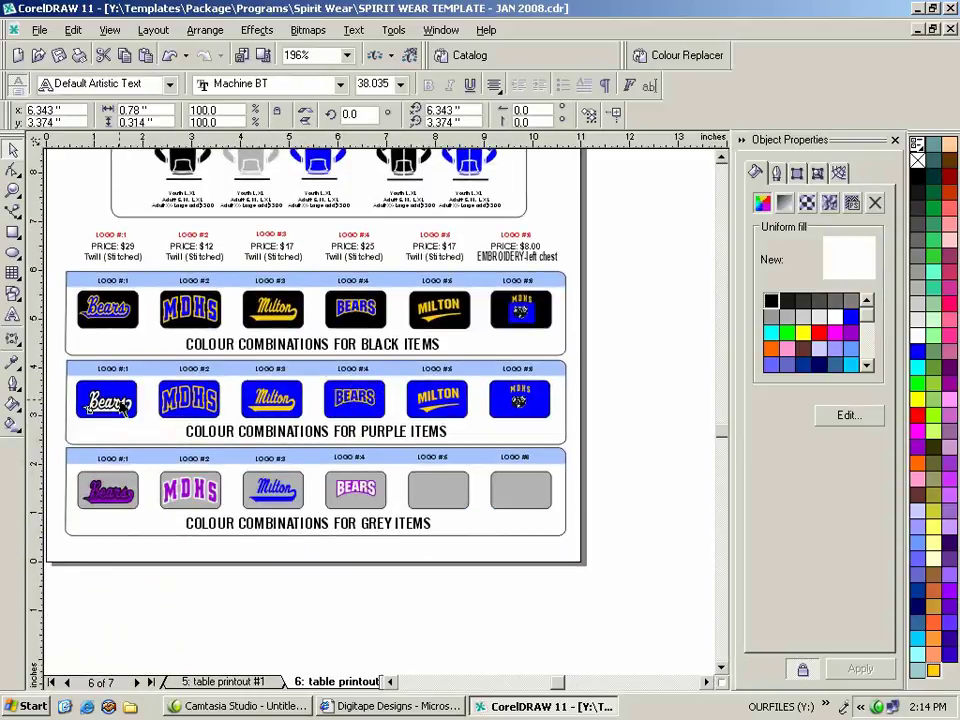
click(131, 405)
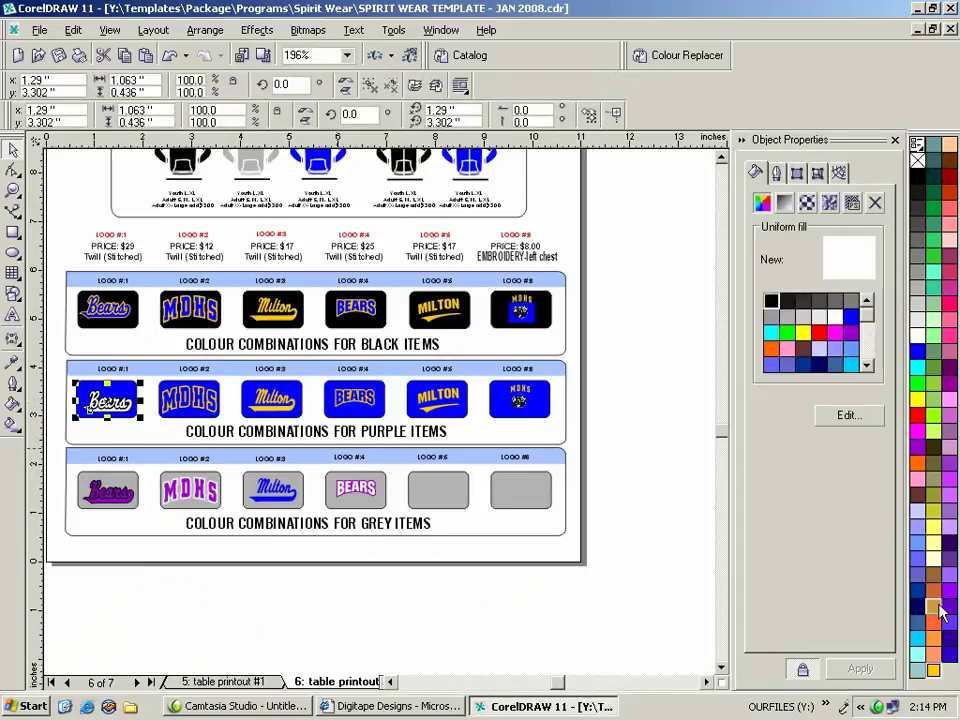
click(918, 354)
key(Escape)
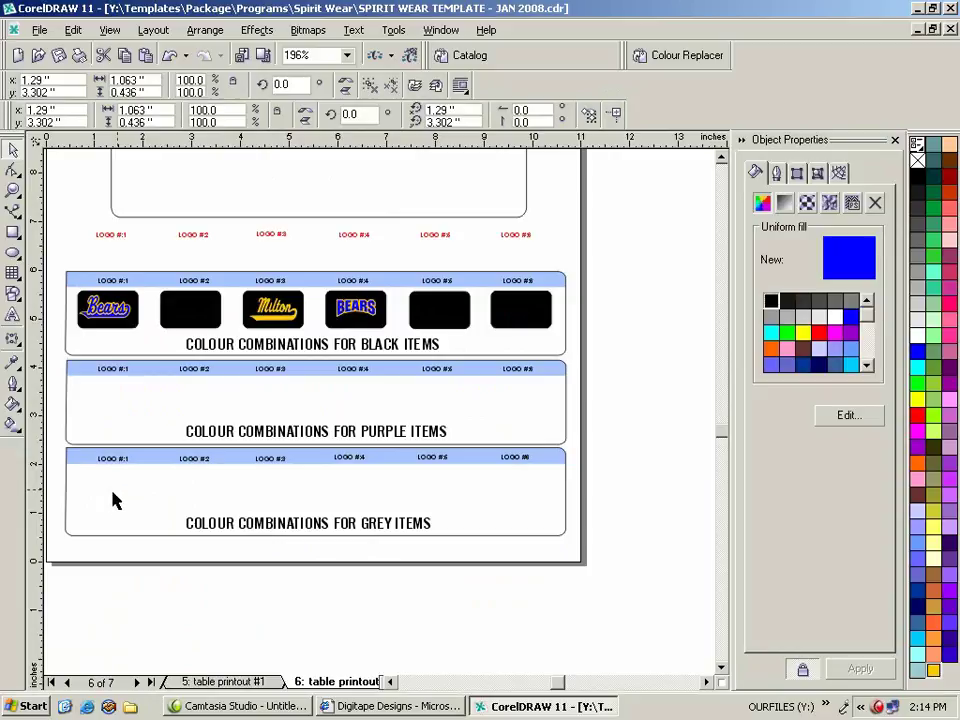
Give the Bears, MDHS and BEARS lettering on the grey Logo #1, #2 and #4 panels a blue fill with a gold outline.
click(113, 505)
click(113, 505)
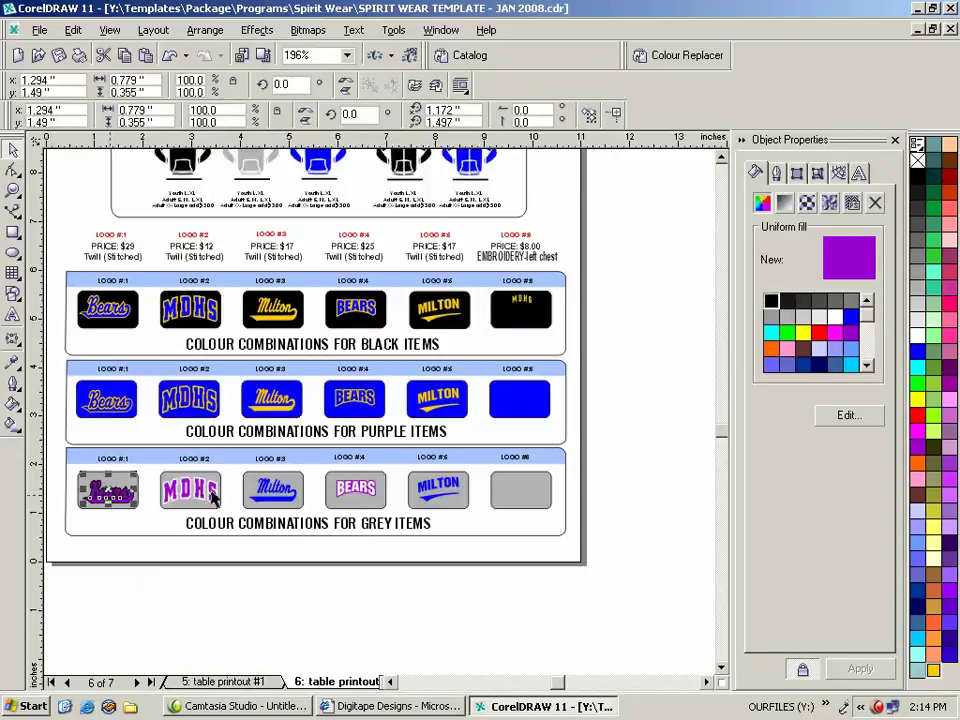
shift+click(368, 490)
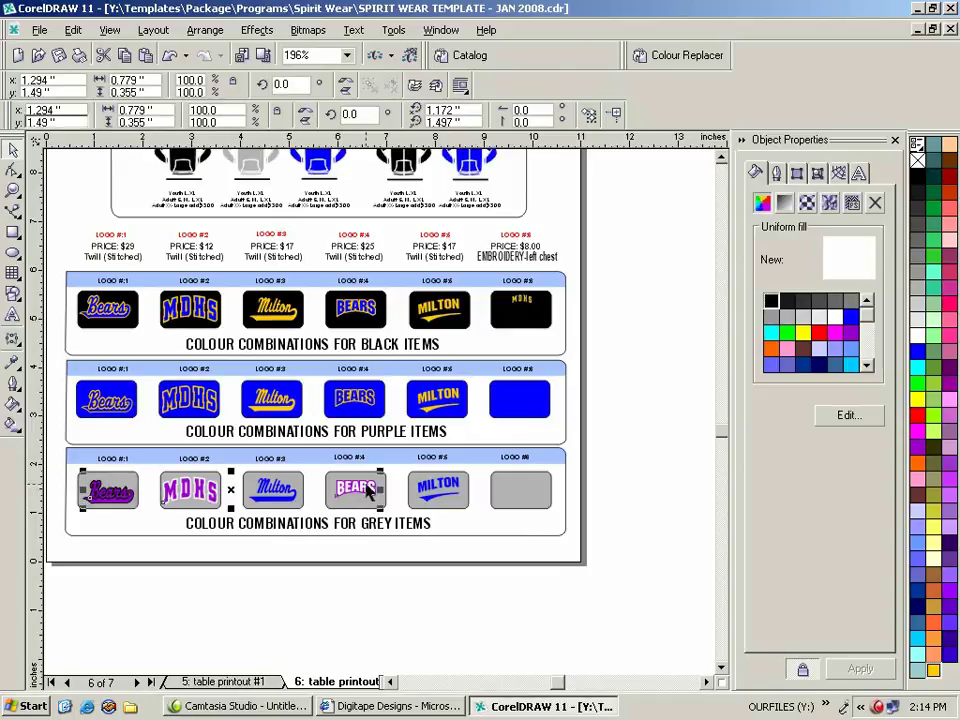
click(916, 352)
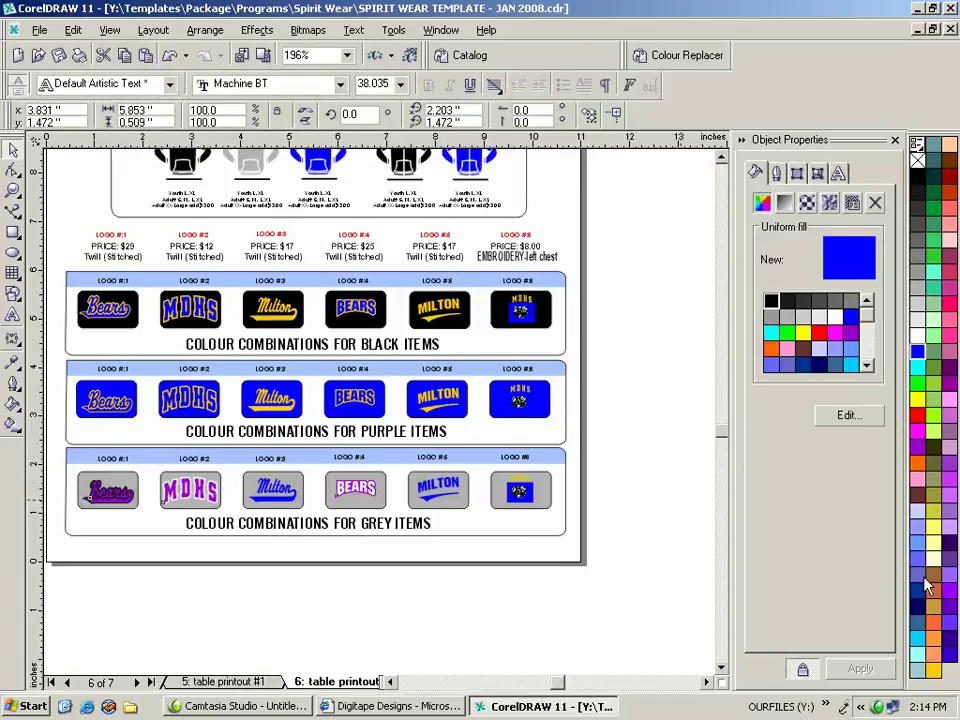
click(932, 672)
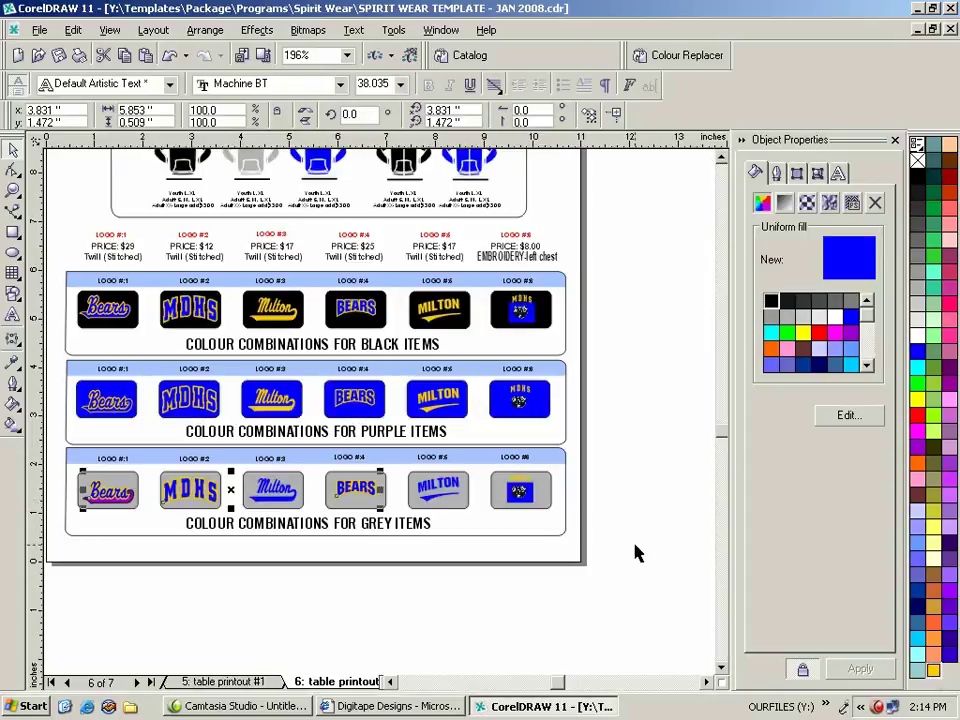
Give the tail under the Bears script on the grey Logo #1 panel a blue fill with a gold outline.
click(154, 591)
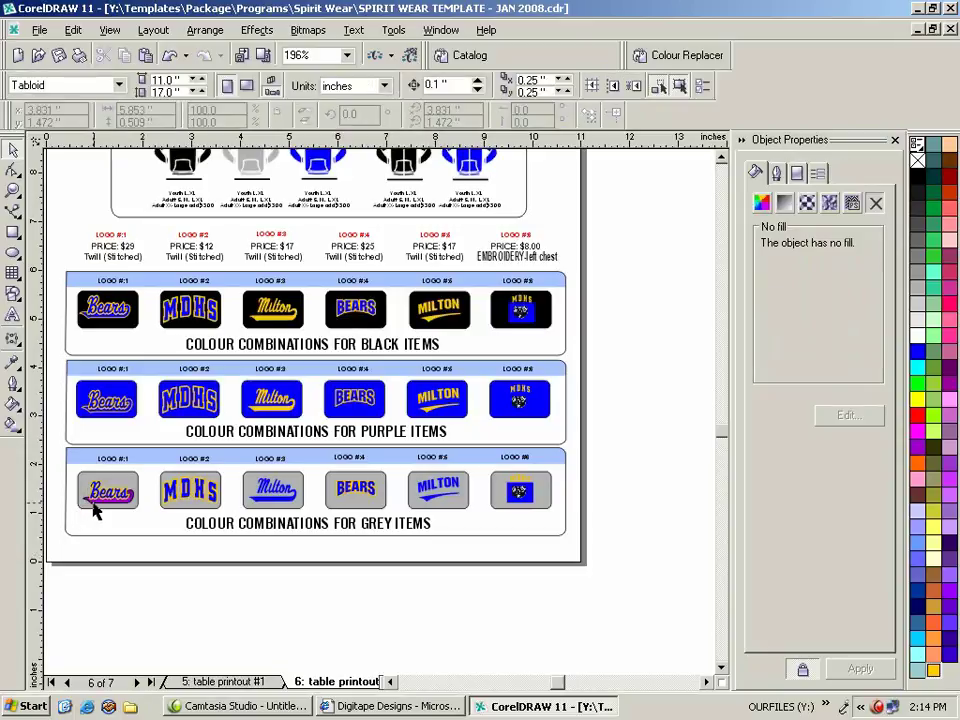
click(95, 511)
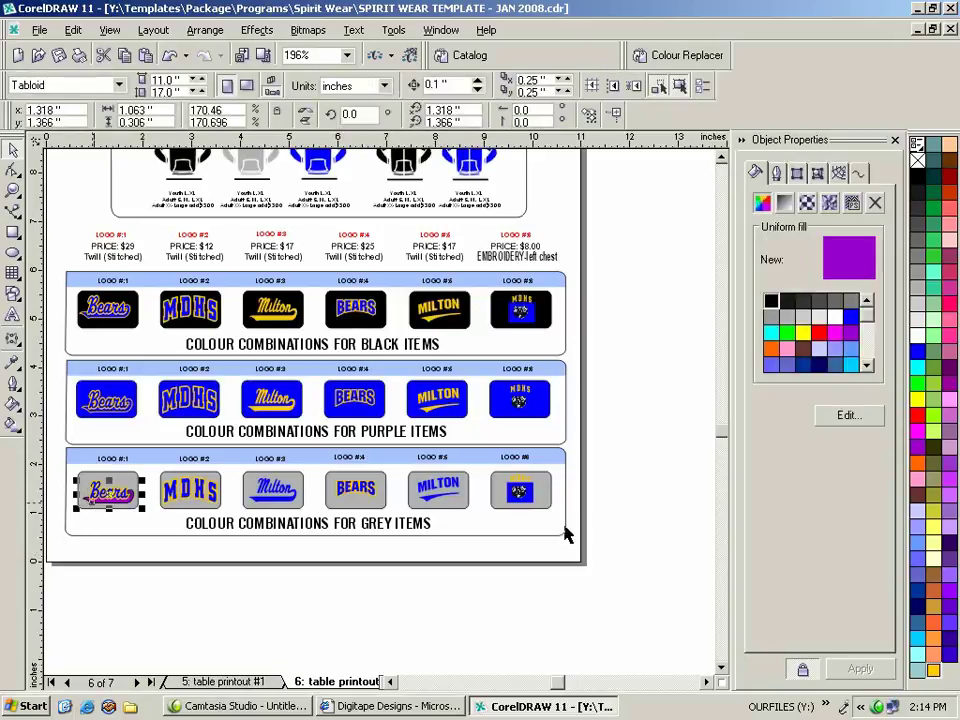
click(917, 350)
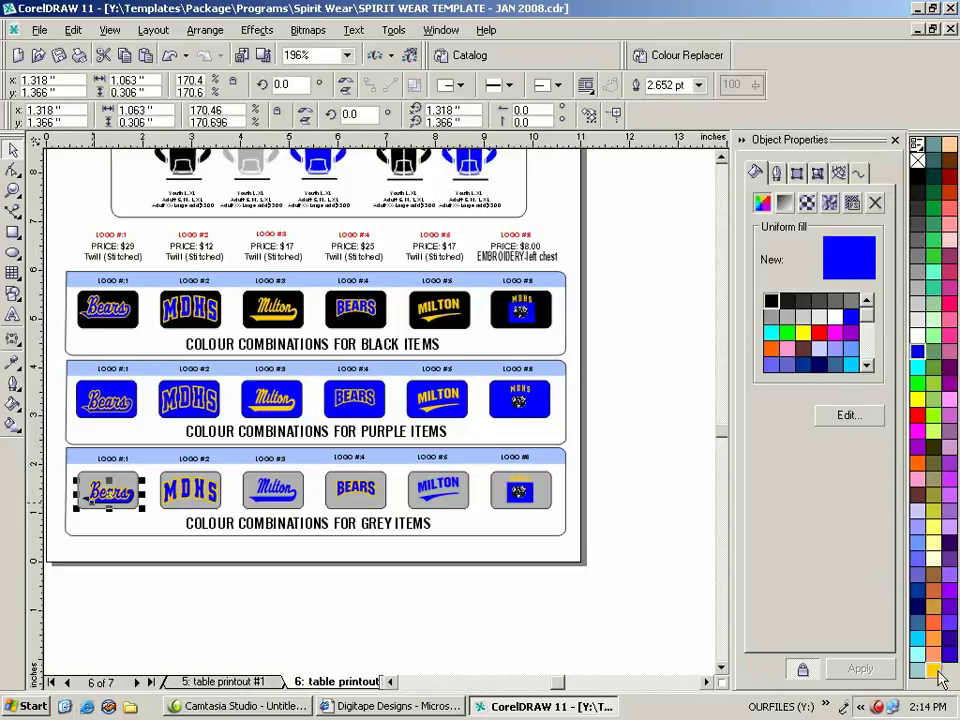
right_click(935, 672)
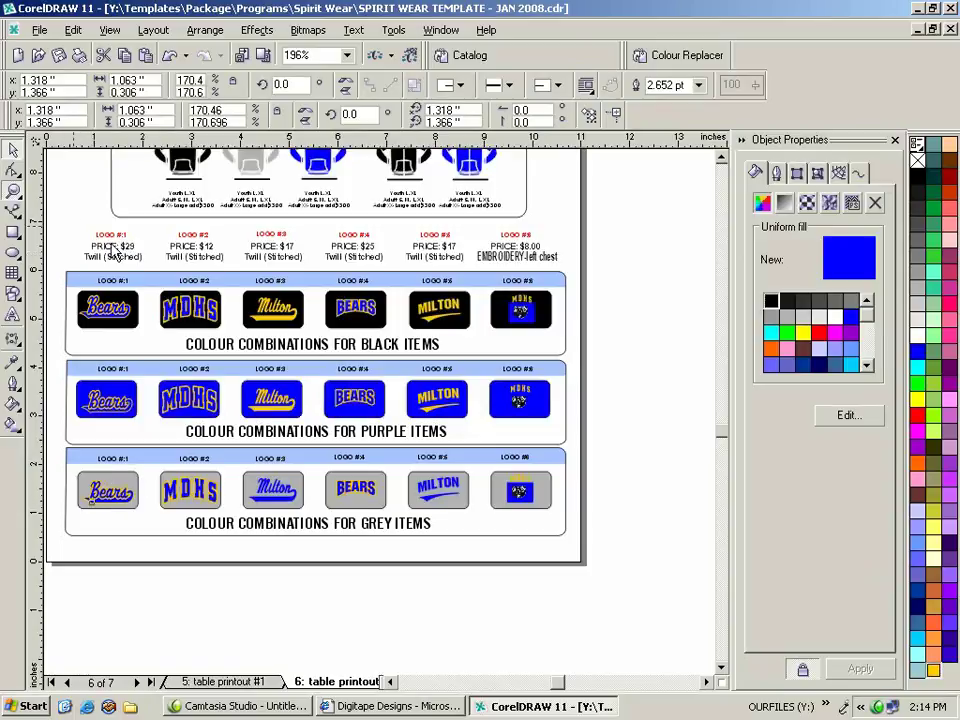
Change the Logo #1 price above the black items panel to $24.
key(z)
drag(50, 168, 150, 224)
drag(63, 222, 206, 298)
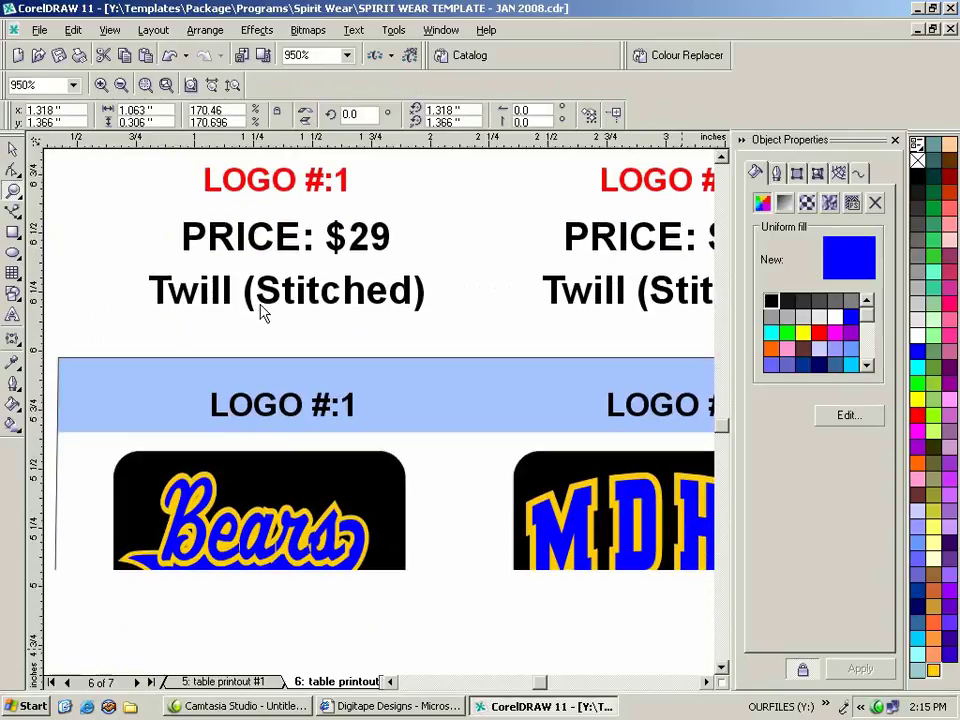
scroll(290, 245, down, 2)
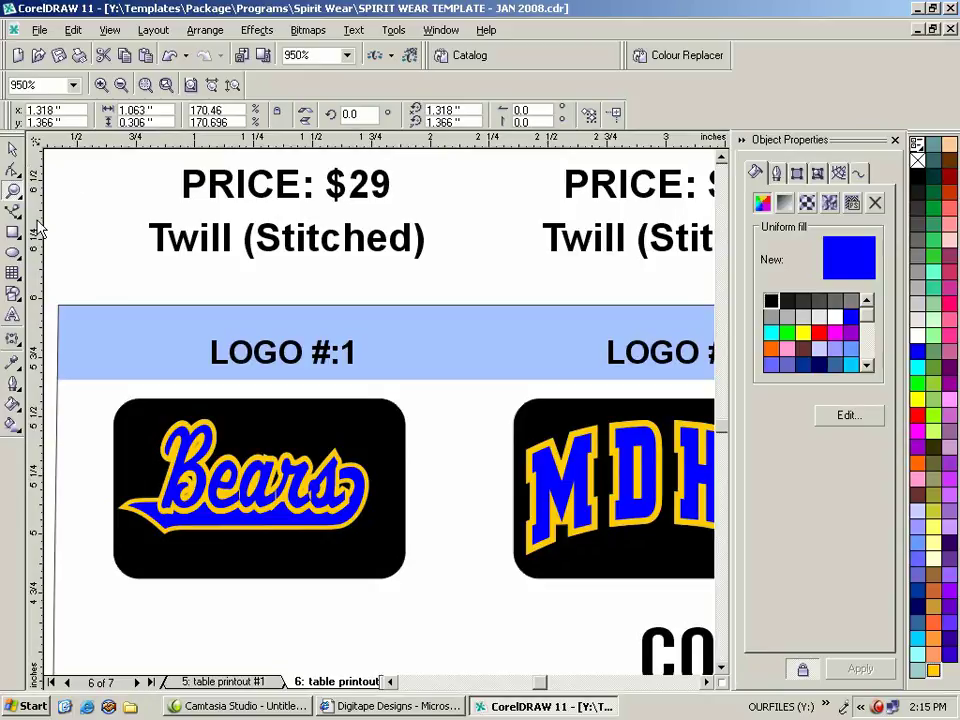
click(13, 318)
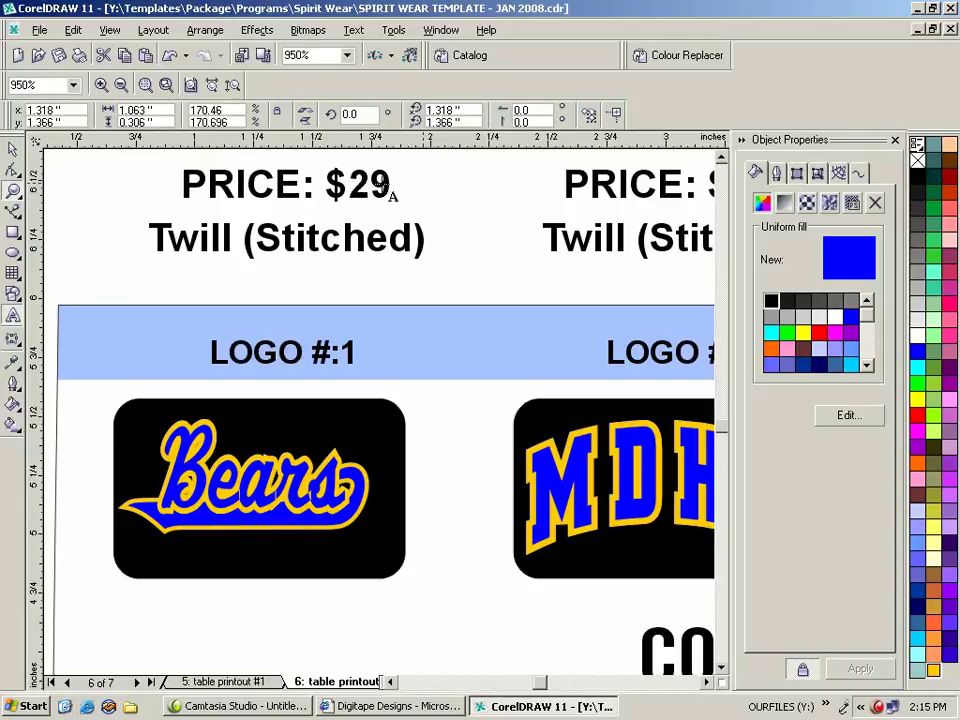
drag(348, 185, 376, 179)
text(4)
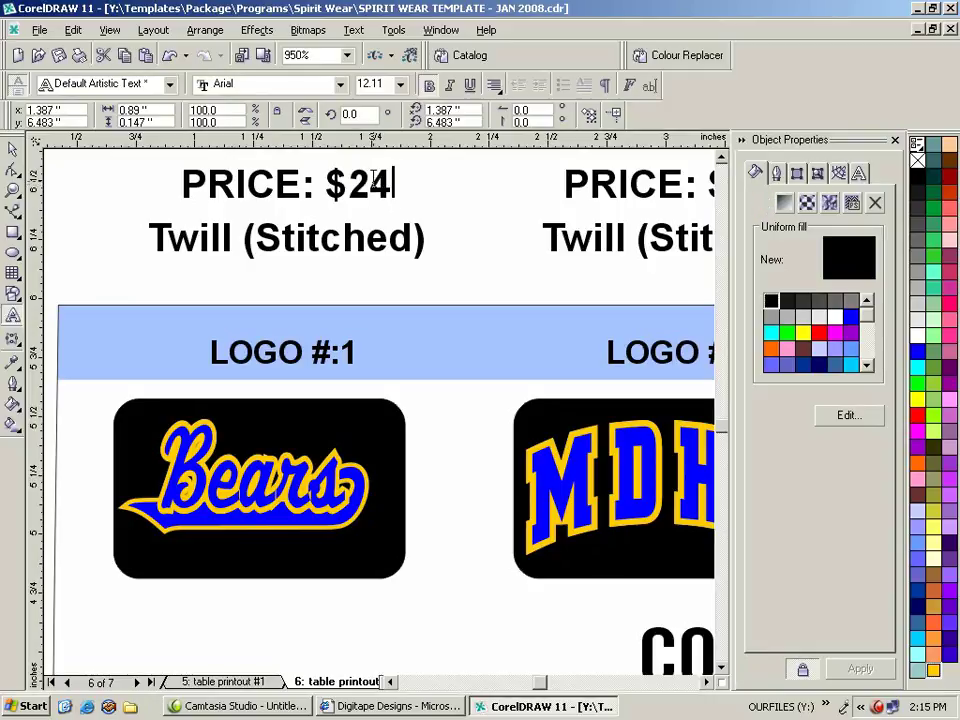
Examine the available colours page for the item colours and twill pricing, and return to the Order Form page.
key(F3)
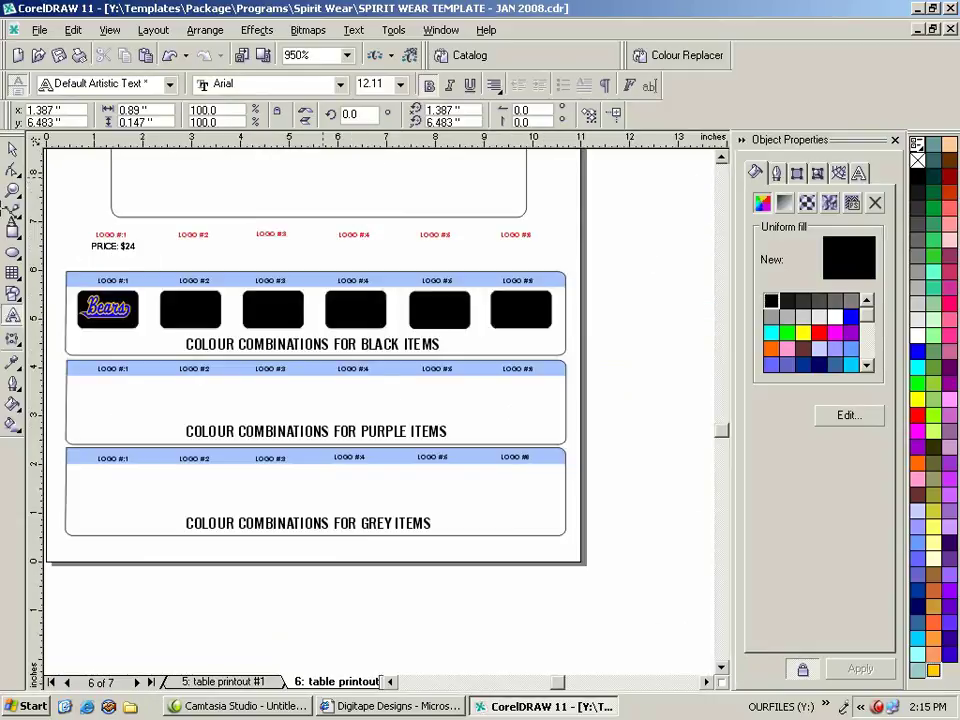
click(137, 683)
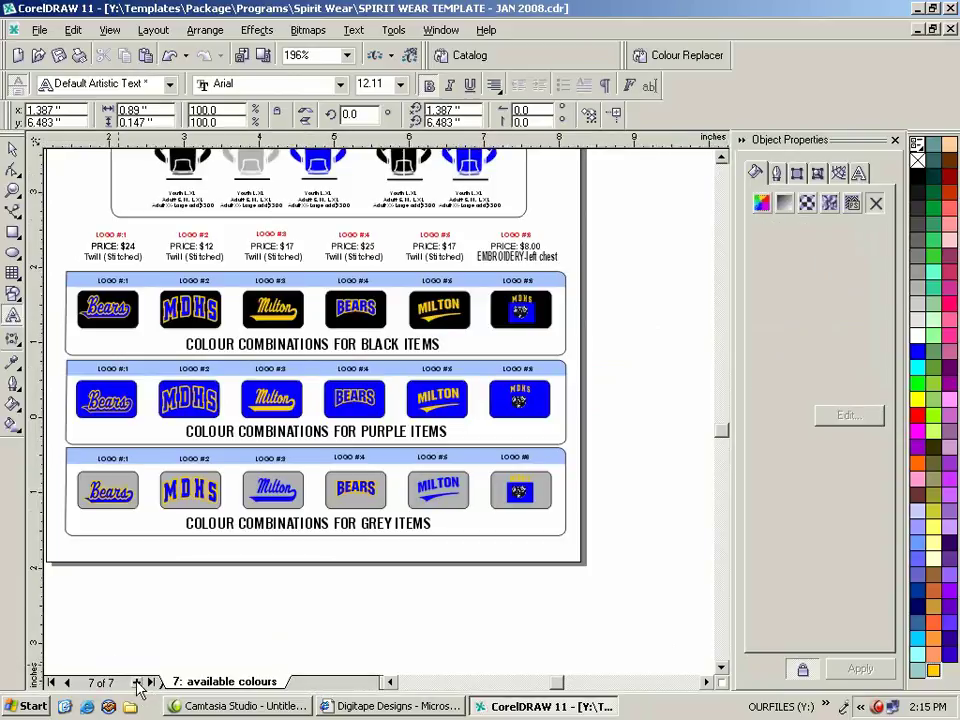
click(137, 683)
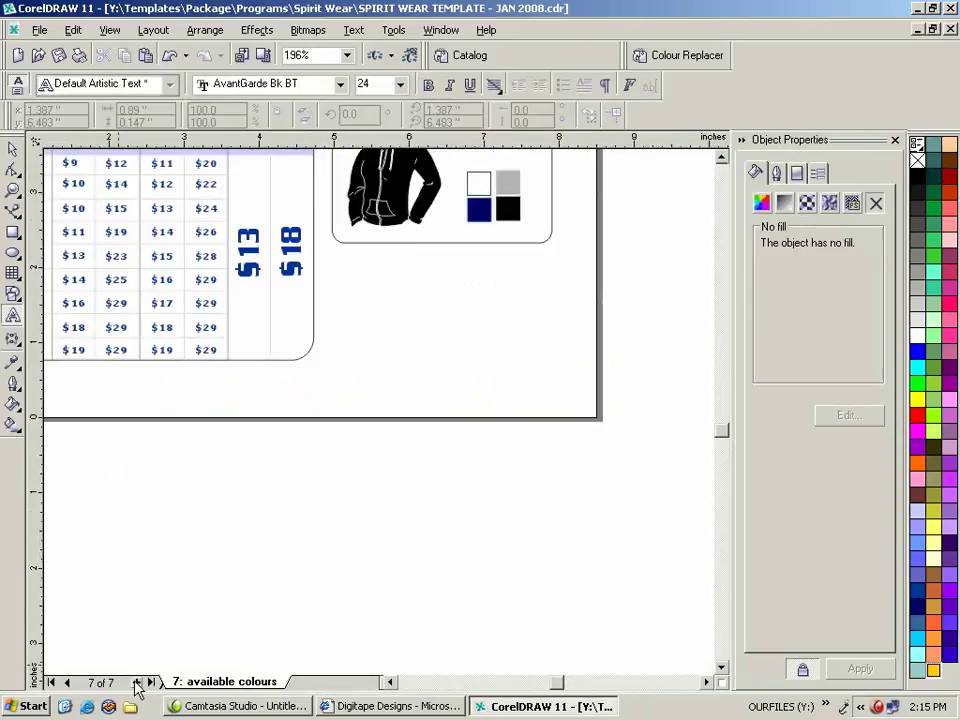
key(F3)
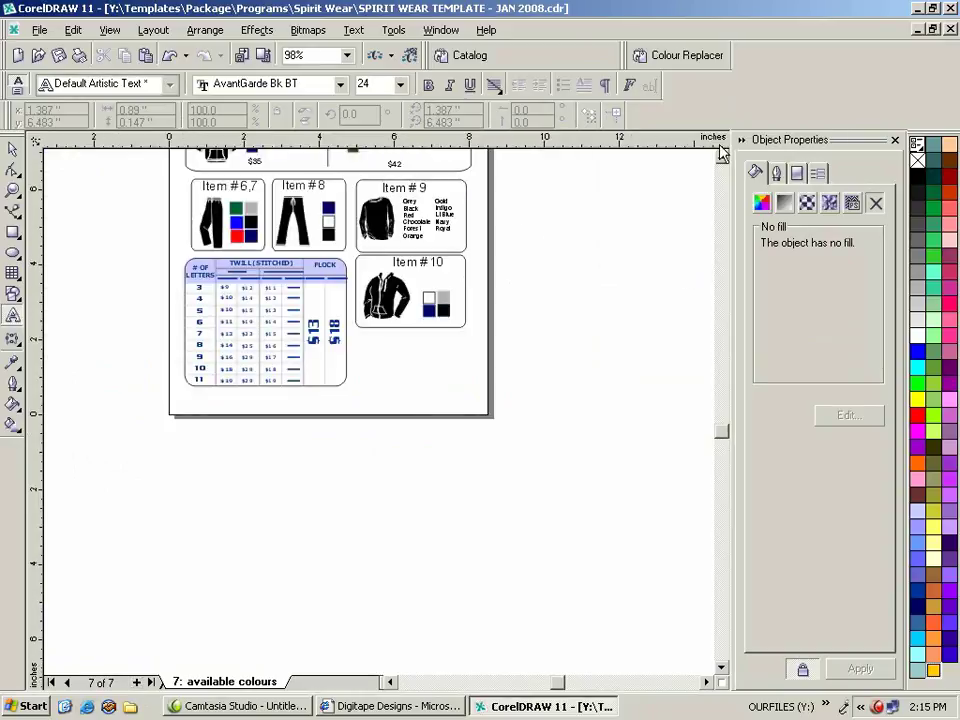
click(721, 158)
click(721, 158)
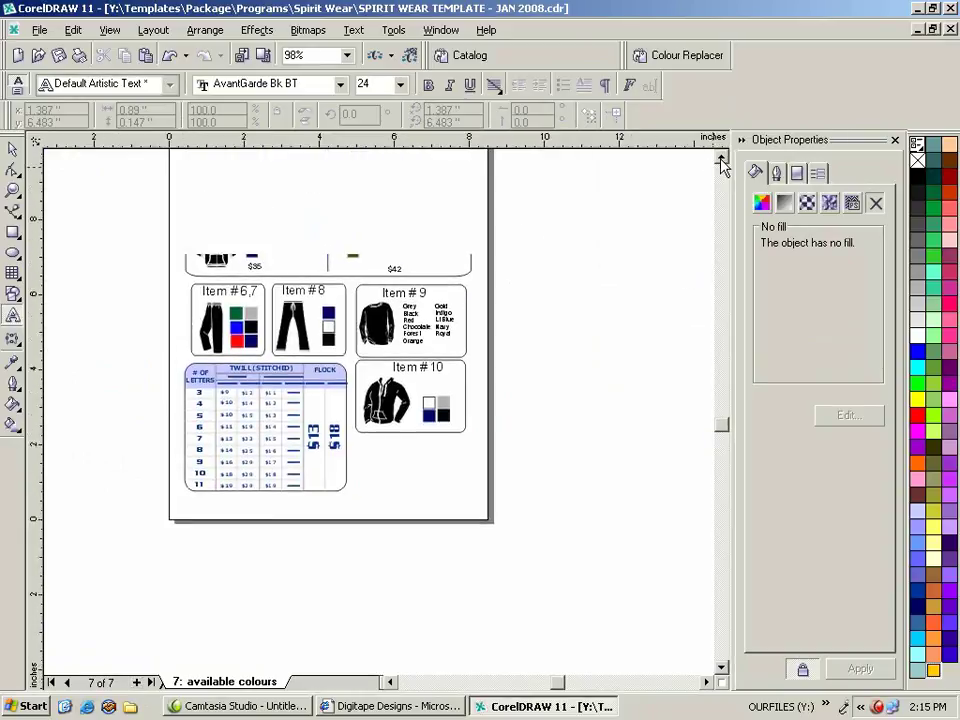
click(721, 158)
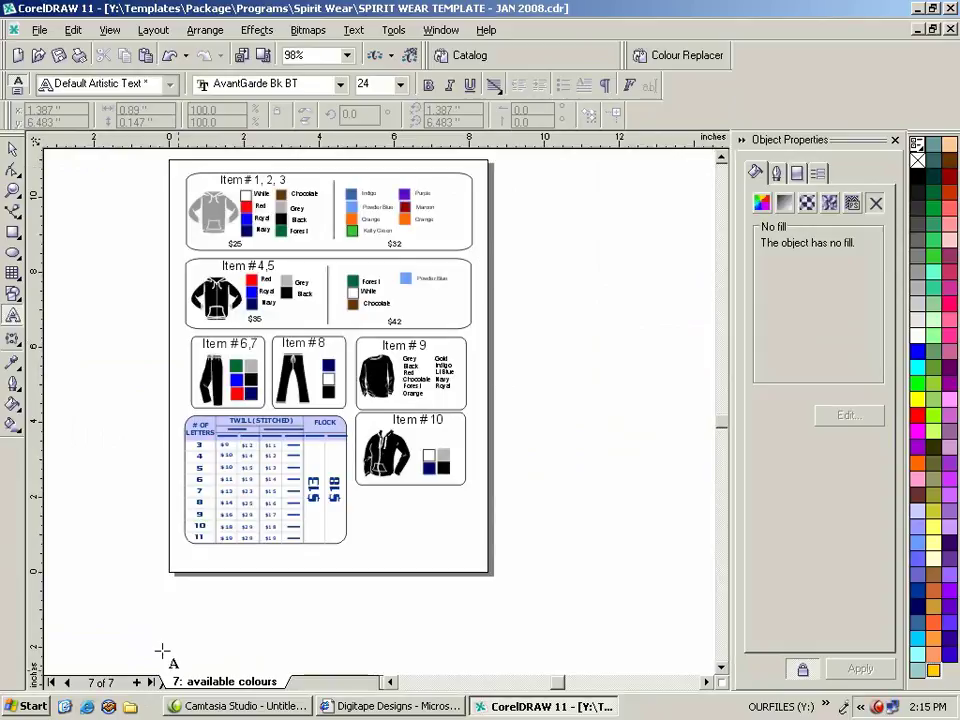
click(52, 684)
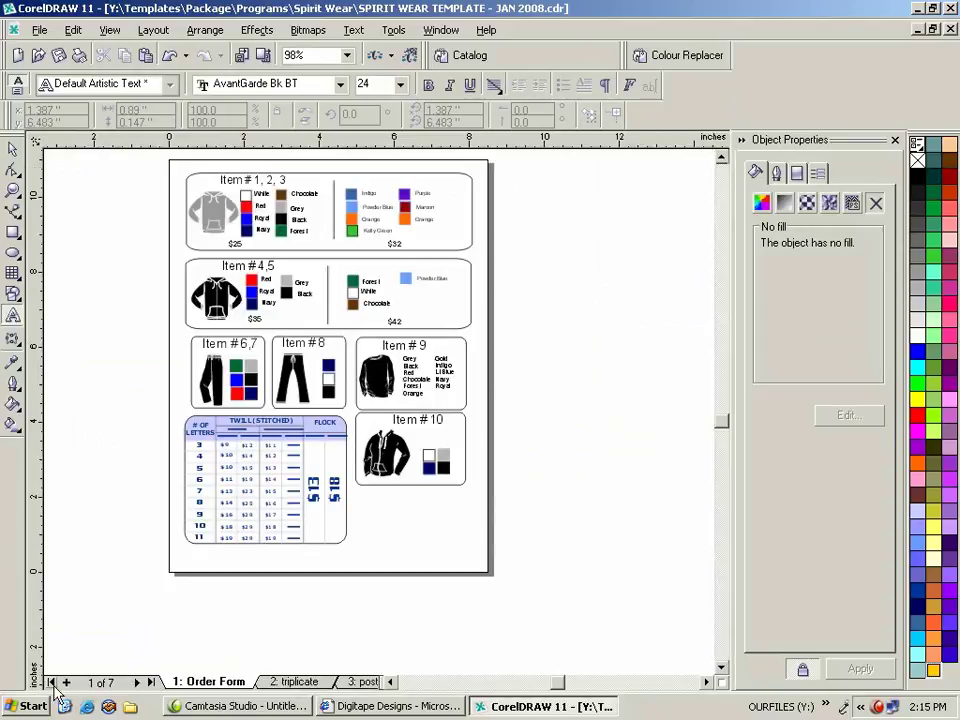